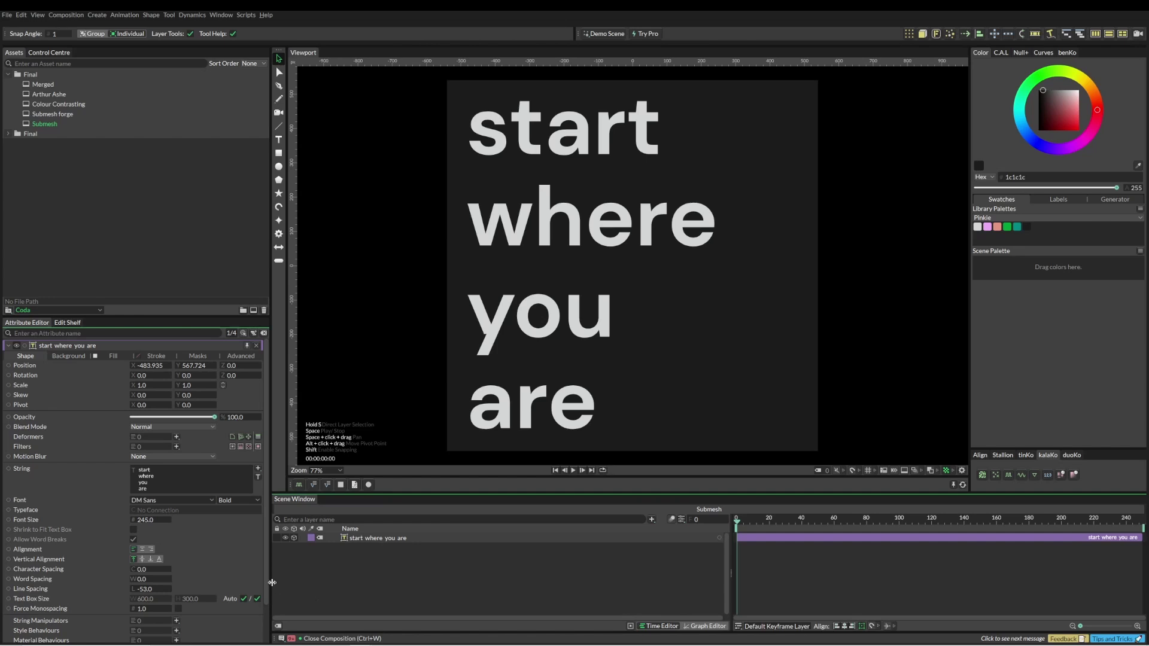
Open the Forge, Colour Contrasting and Arthur Ashe compositions in turn, ending back on Submesh.
{"action": "left_click", "coordinate": [58, 114]}
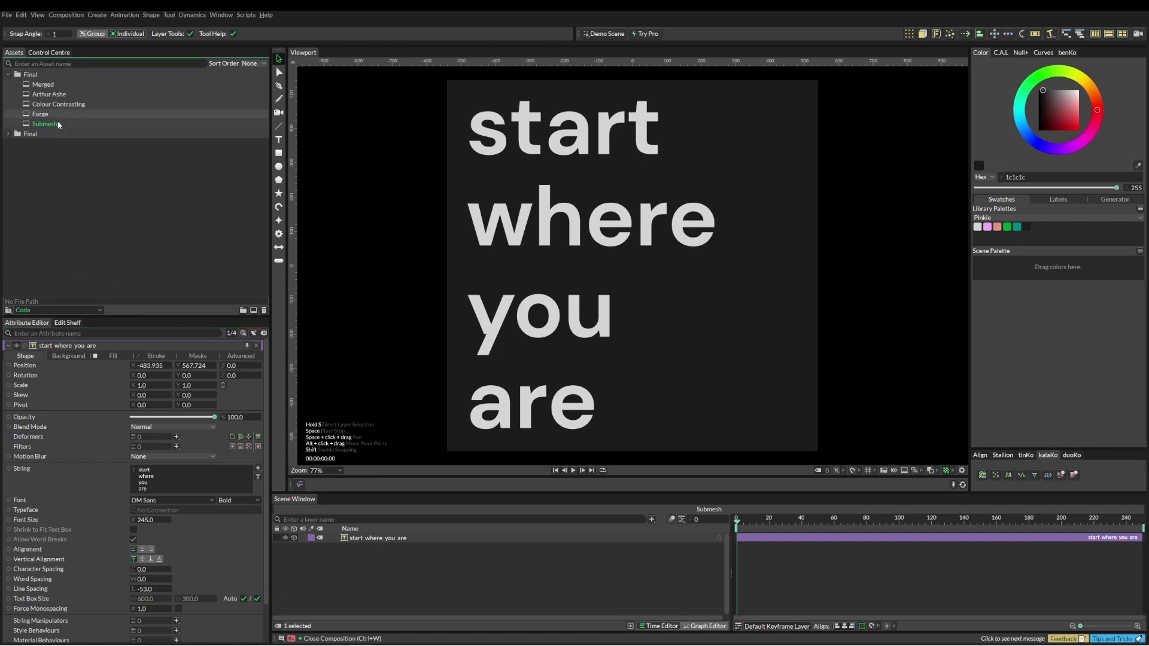
{"action": "left_click", "coordinate": [58, 124]}
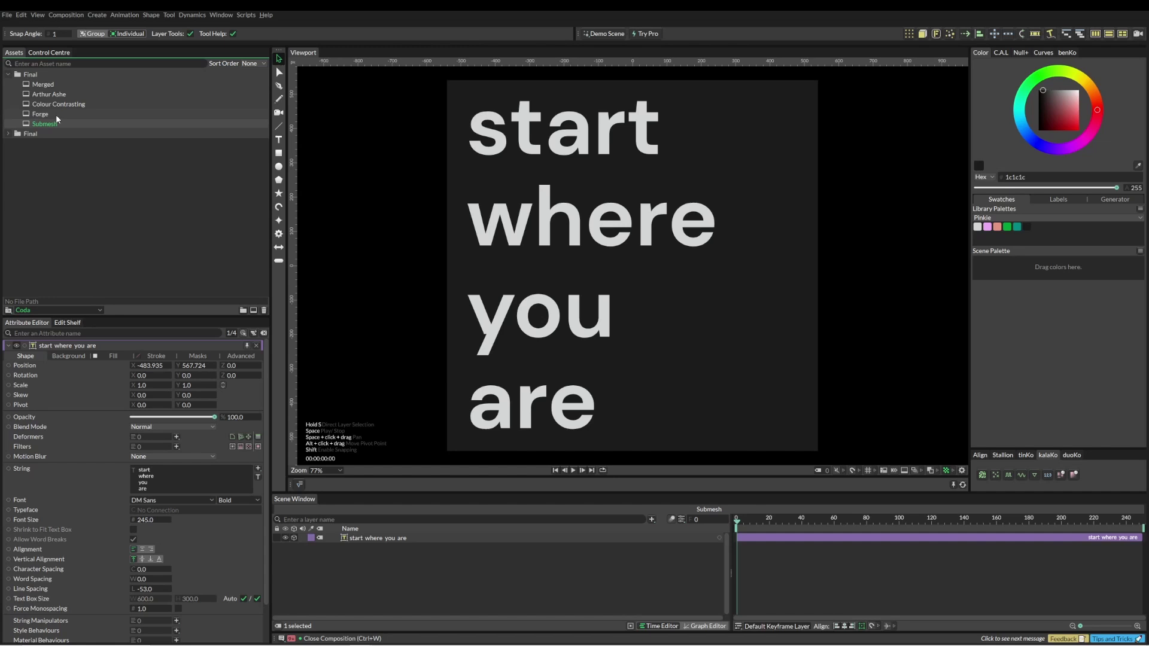
{"action": "double_click", "coordinate": [56, 113]}
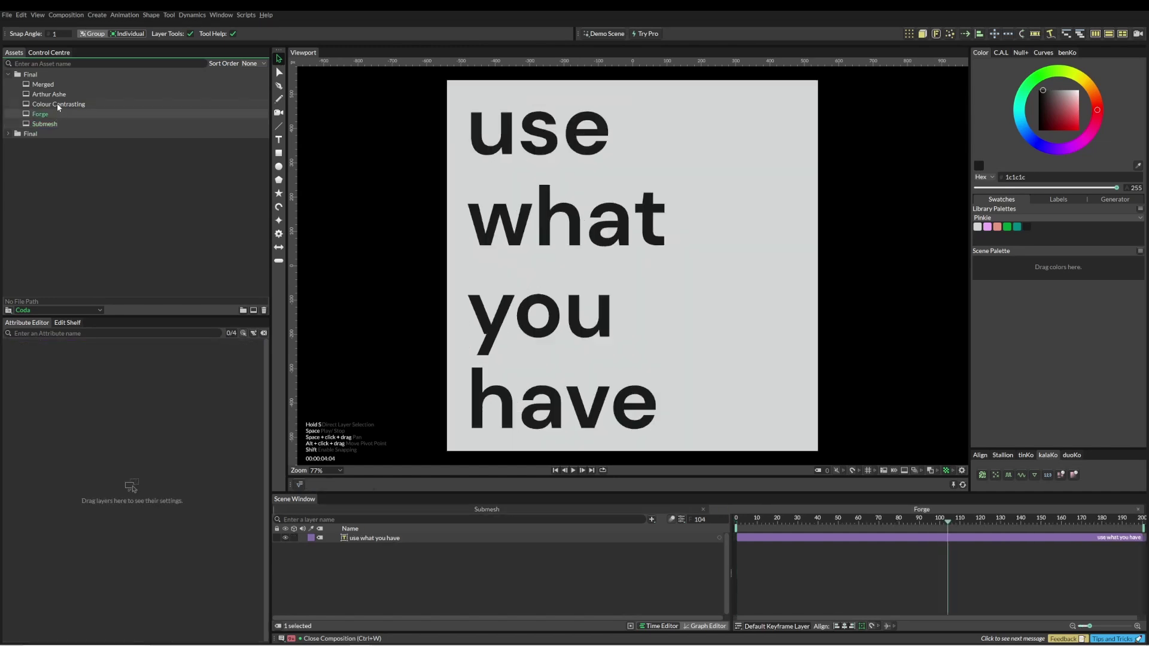
{"action": "double_click", "coordinate": [58, 104]}
{"action": "double_click", "coordinate": [56, 95]}
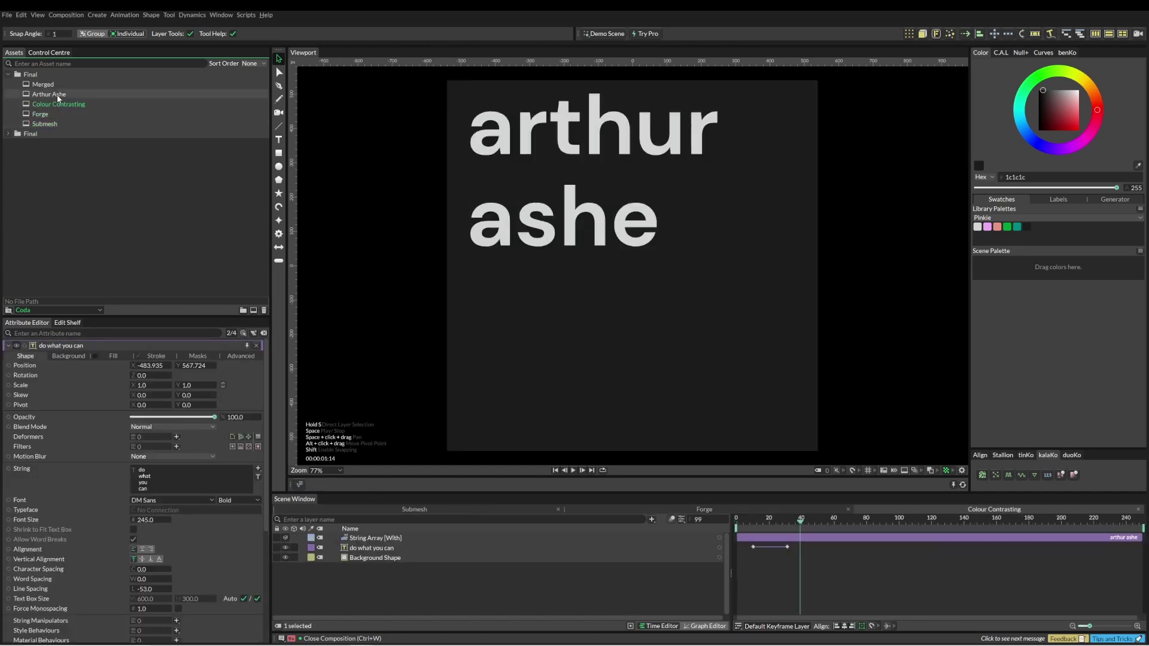
{"action": "double_click", "coordinate": [55, 123]}
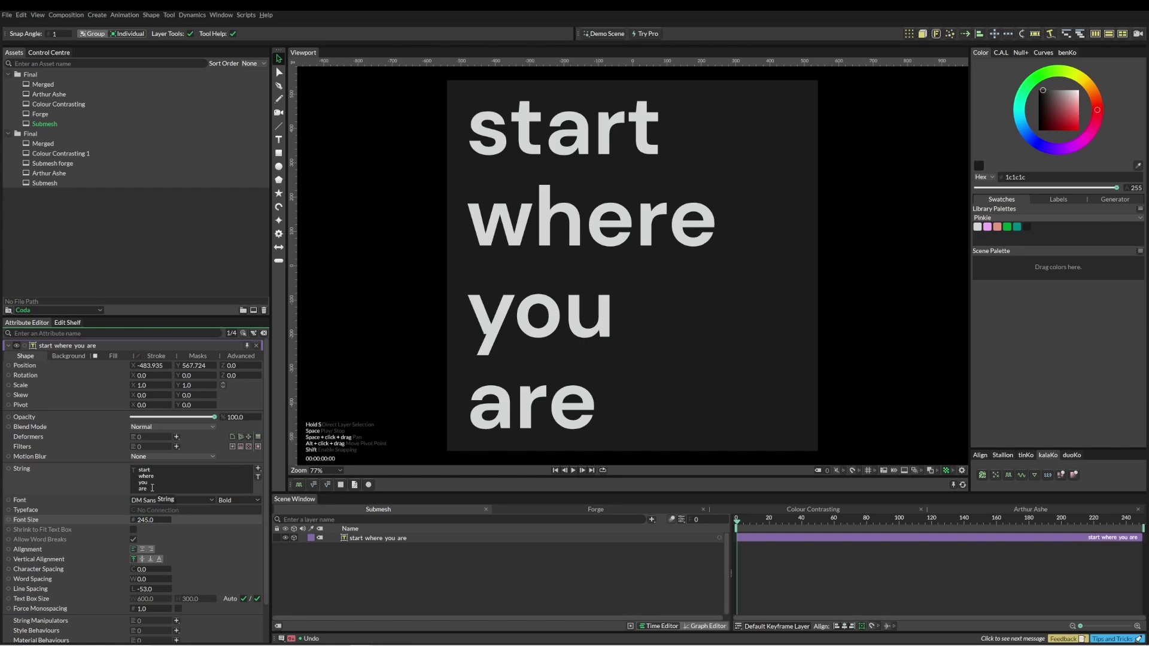
{"action": "double_click", "coordinate": [152, 488]}
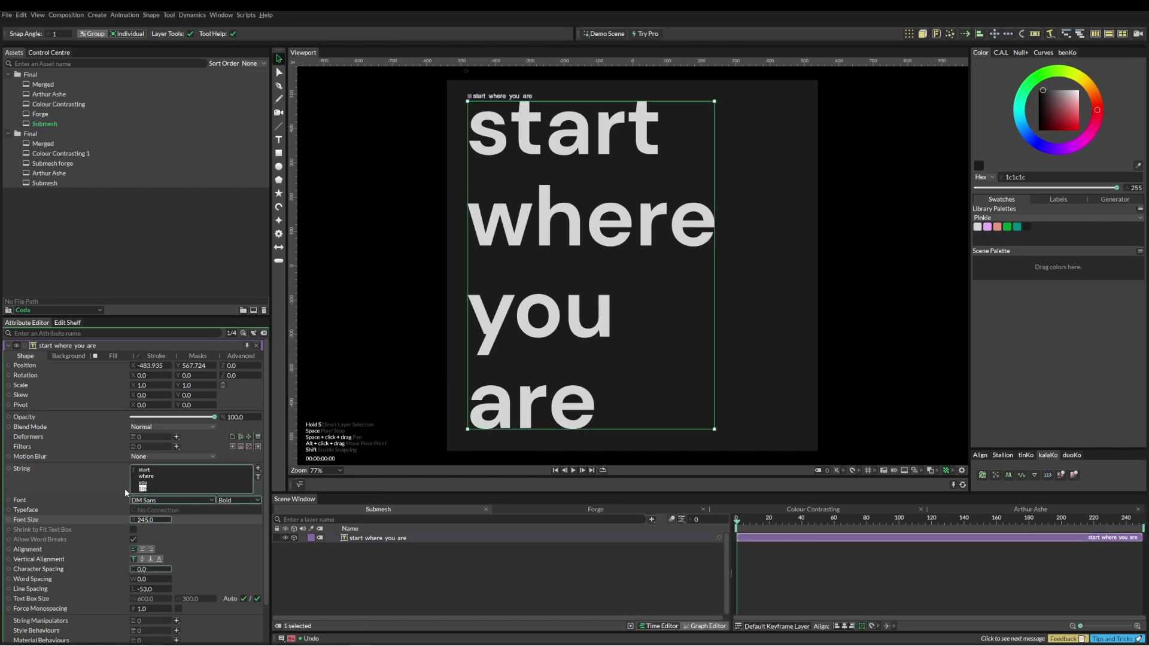
{"action": "left_click", "coordinate": [260, 501]}
{"action": "left_click", "coordinate": [239, 533]}
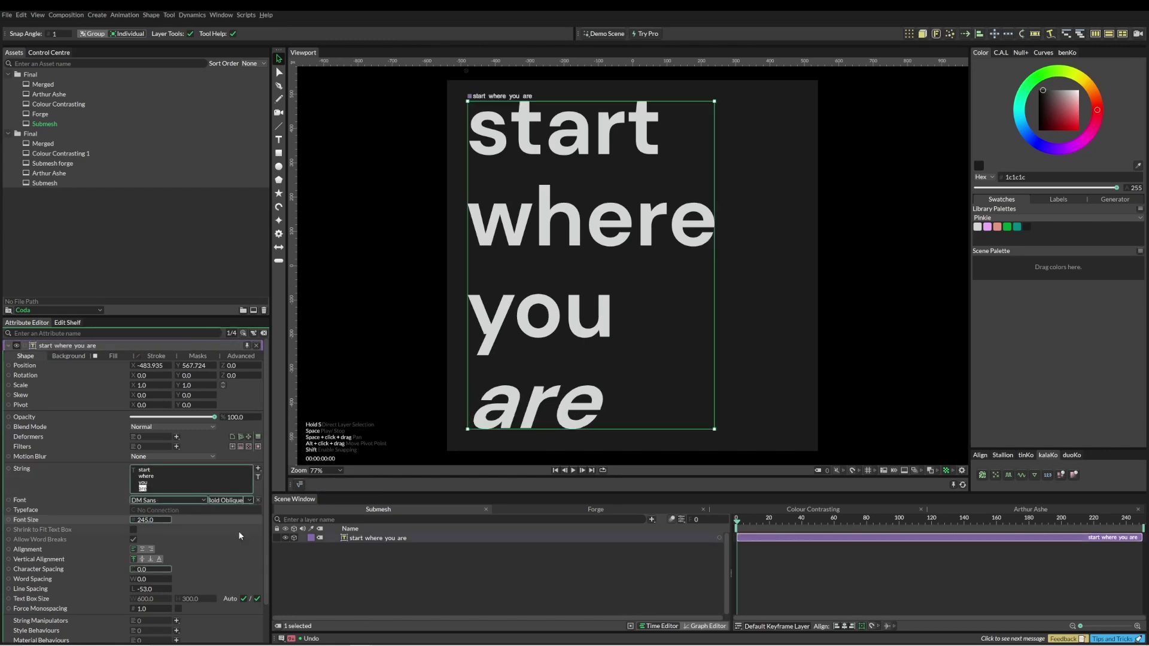
{"action": "left_click", "coordinate": [379, 563]}
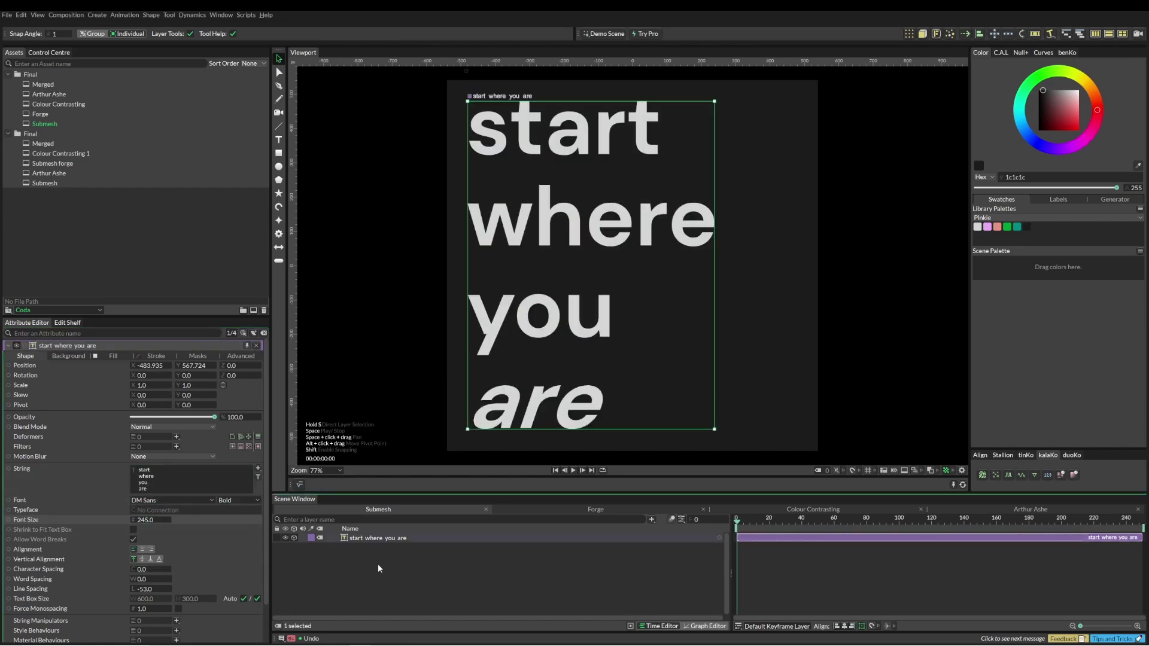
{"action": "double_click", "coordinate": [154, 489]}
{"action": "left_click", "coordinate": [150, 519]}
{"action": "type", "text": "150"}
{"action": "key", "text": "Return"}
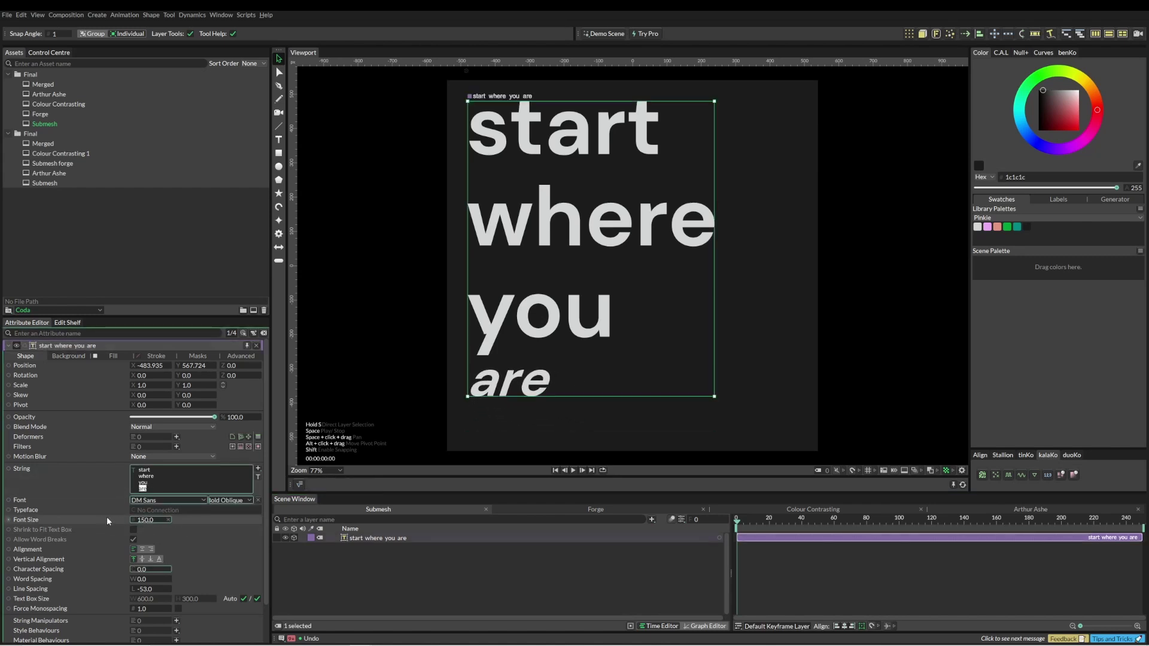
{"action": "key", "text": "ctrl+z"}
{"action": "key", "text": "ctrl+z"}
{"action": "key", "text": "ctrl+shift+z"}
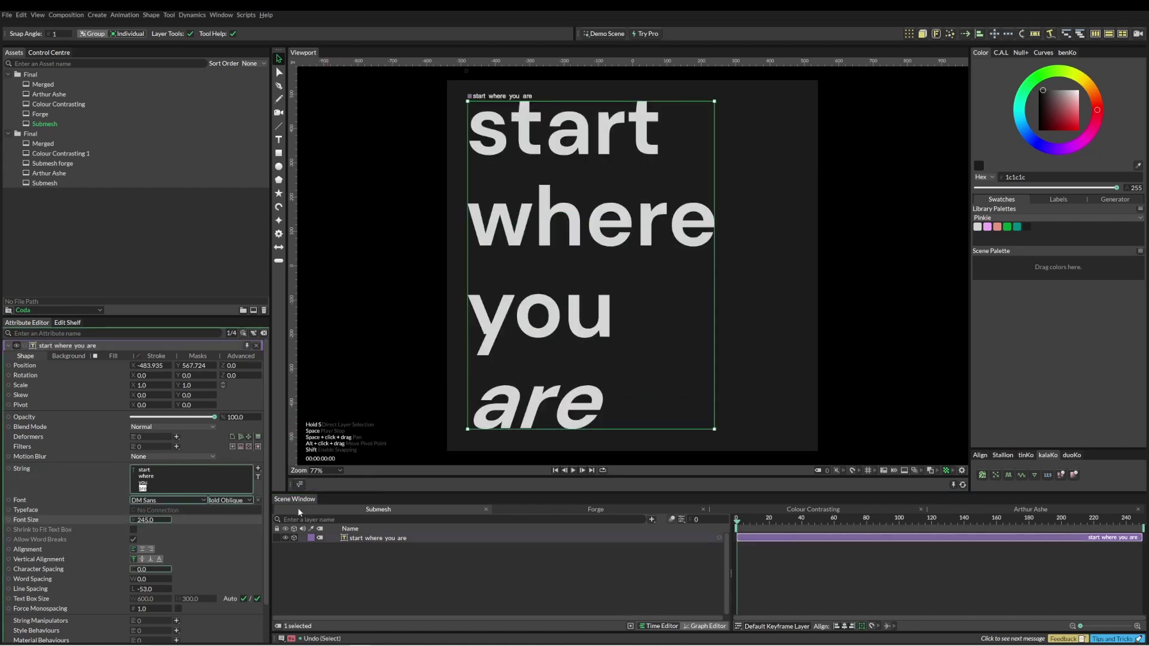
{"action": "key", "text": "ctrl+z"}
{"action": "left_click", "coordinate": [340, 568]}
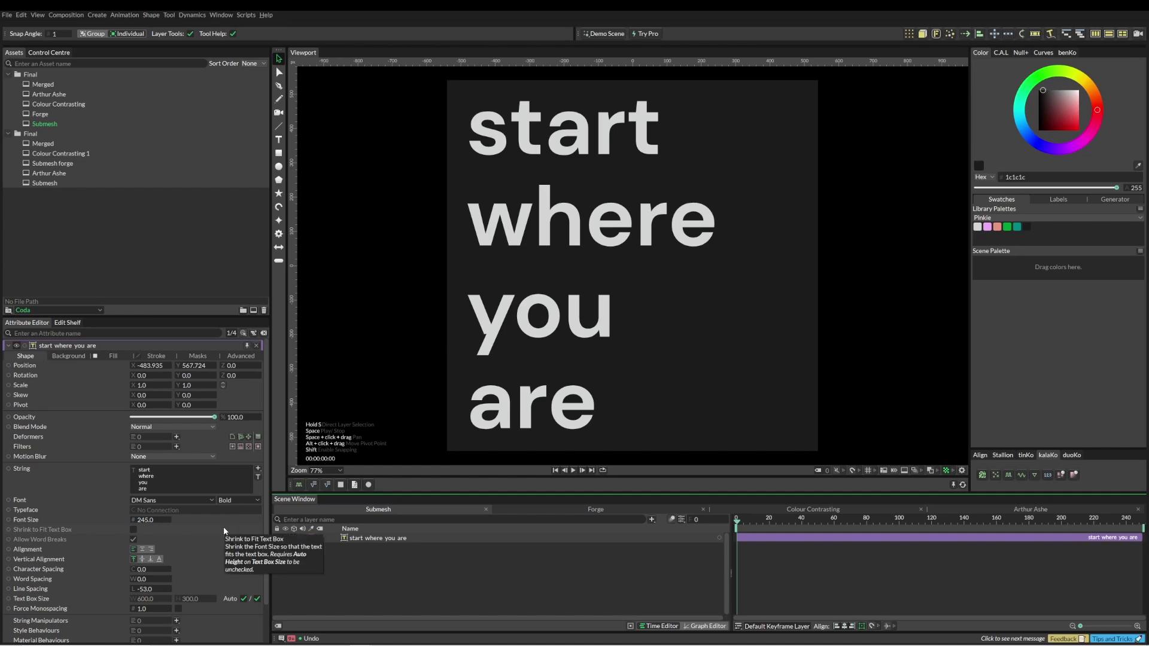
Add a Sub-Mesh deformer, parent it under the 'start where you are' text, and select it.
{"action": "left_click", "coordinate": [177, 437]}
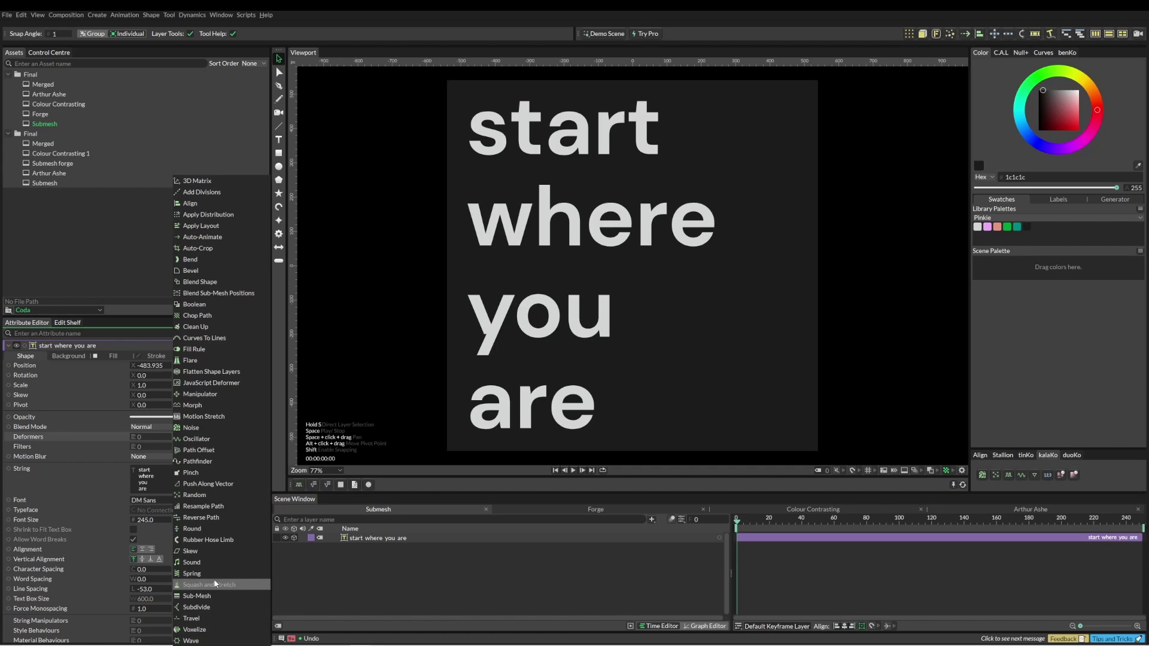
{"action": "left_click", "coordinate": [198, 596]}
{"action": "left_click_drag", "start_coordinate": [357, 541], "coordinate": [372, 550]}
{"action": "left_click", "coordinate": [371, 549]}
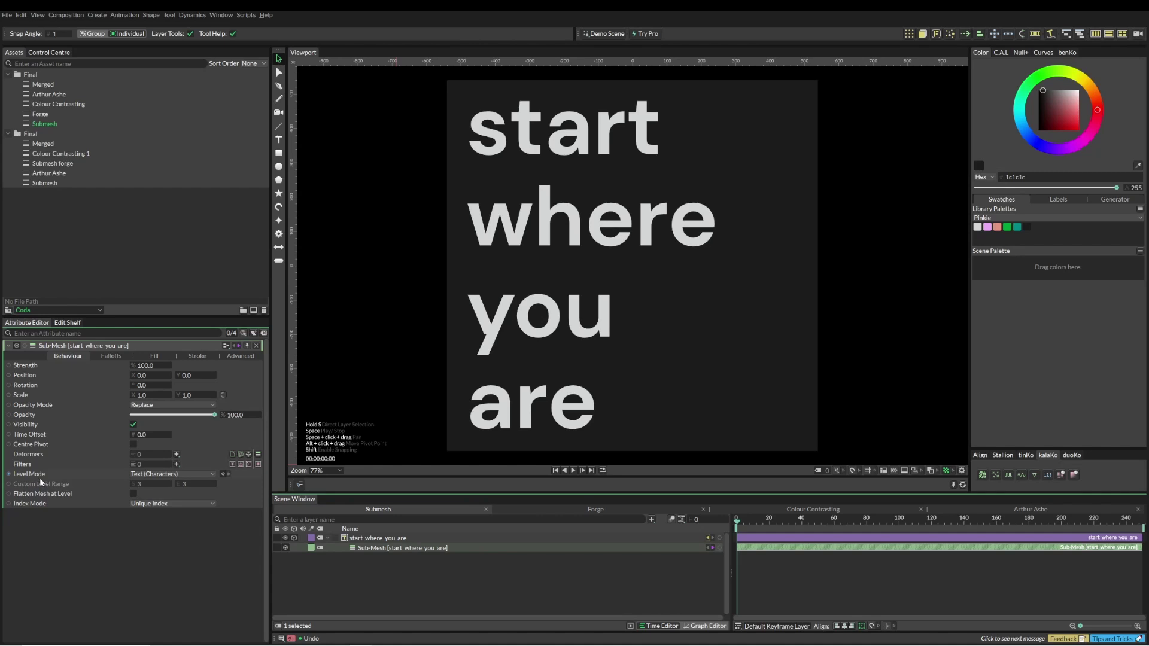
{"action": "right_click", "coordinate": [110, 373]}
{"action": "mouse_move", "coordinate": [191, 431]}
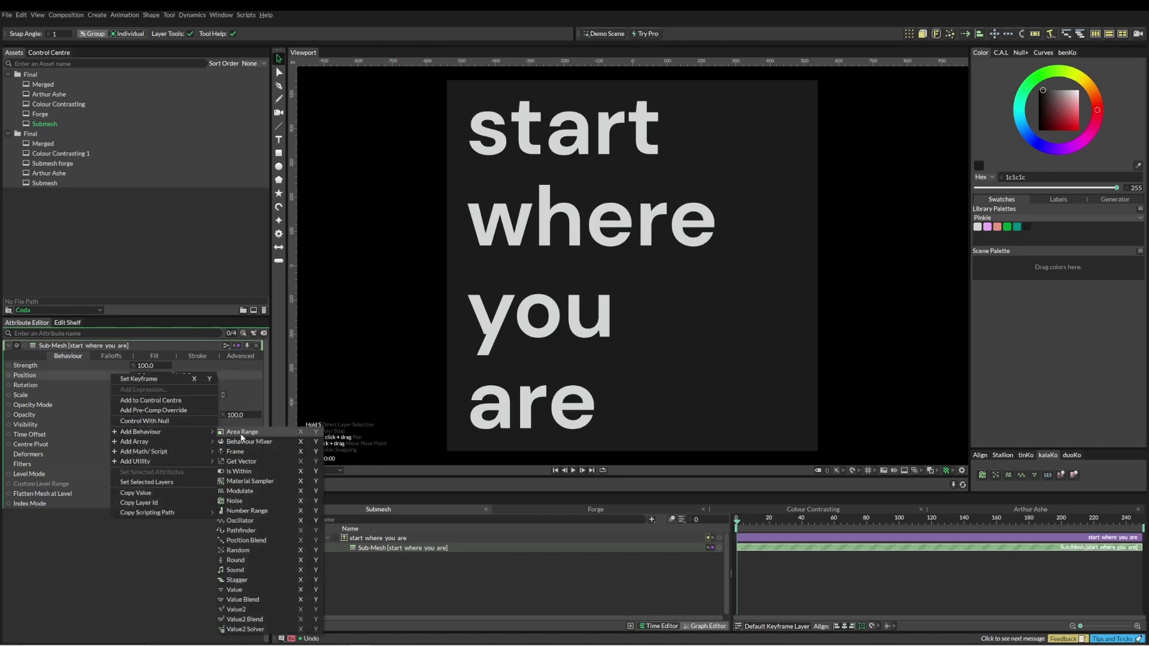
{"action": "left_click", "coordinate": [239, 501]}
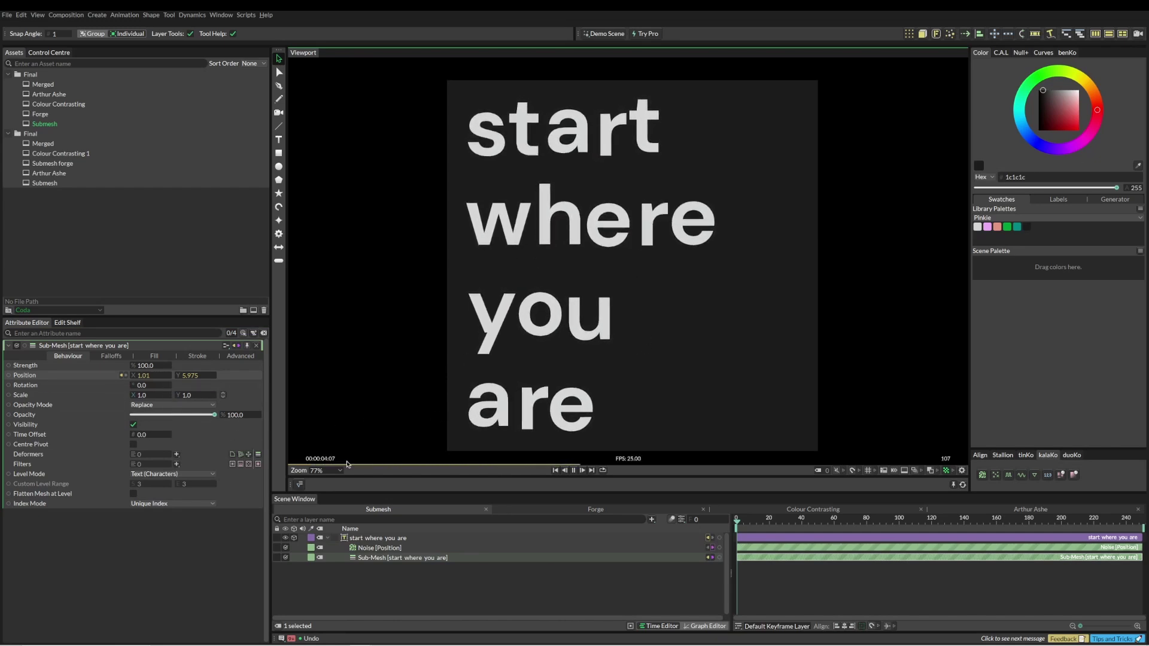
{"action": "left_click", "coordinate": [149, 474]}
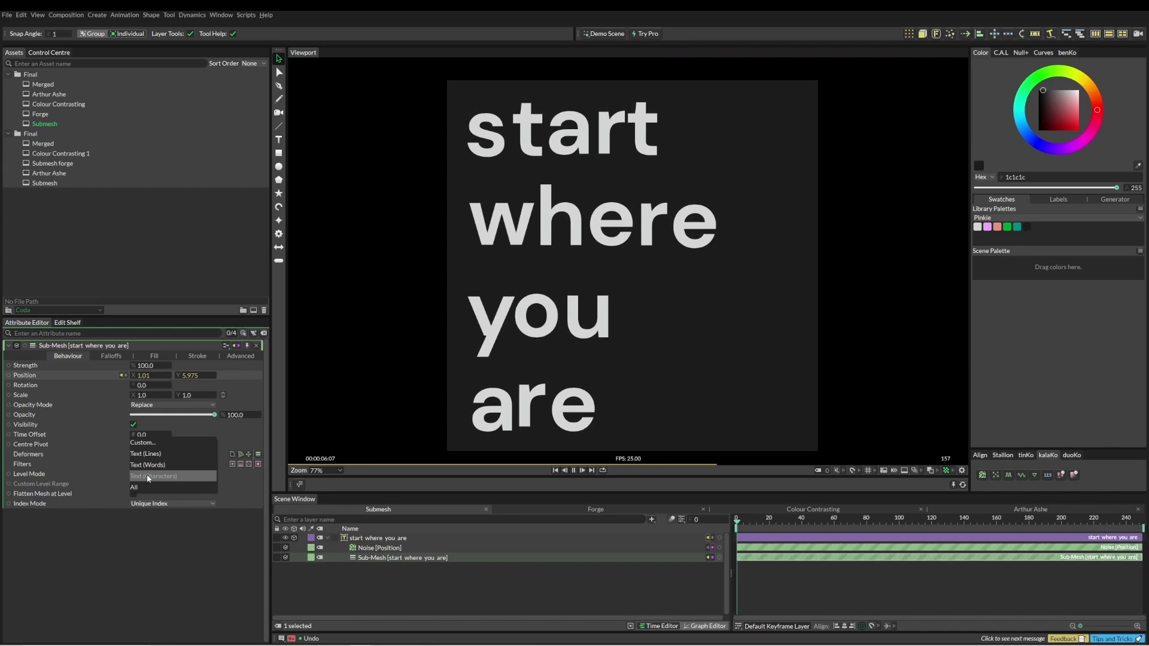
{"action": "left_click", "coordinate": [147, 465]}
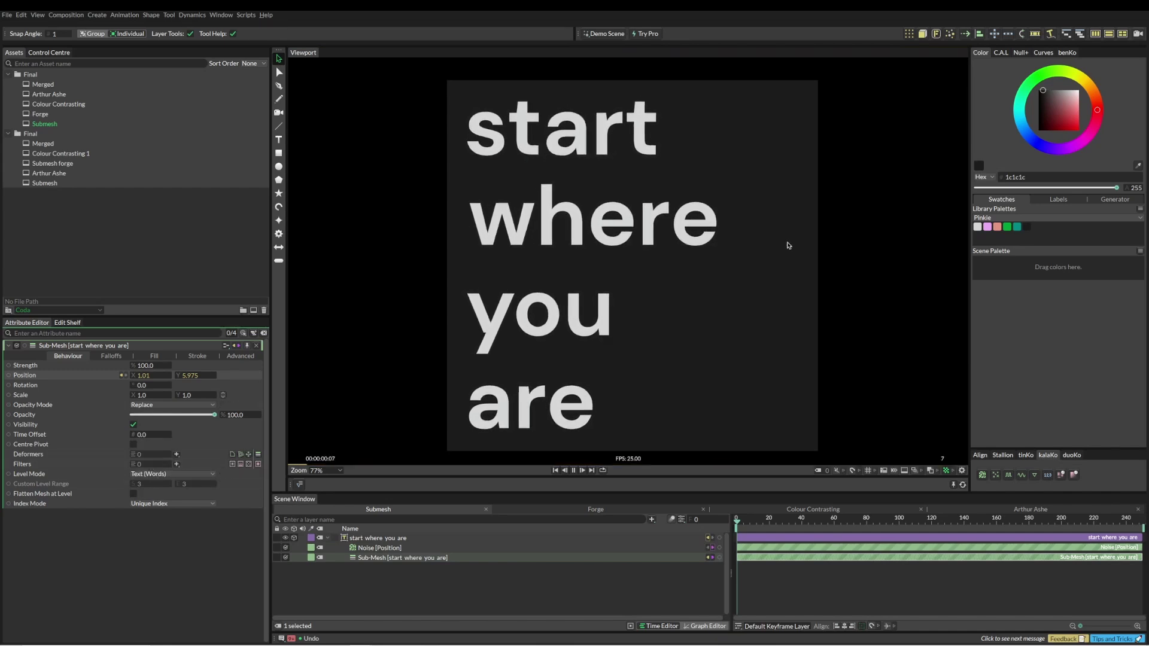
{"action": "left_click", "coordinate": [147, 476]}
{"action": "left_click", "coordinate": [160, 463]}
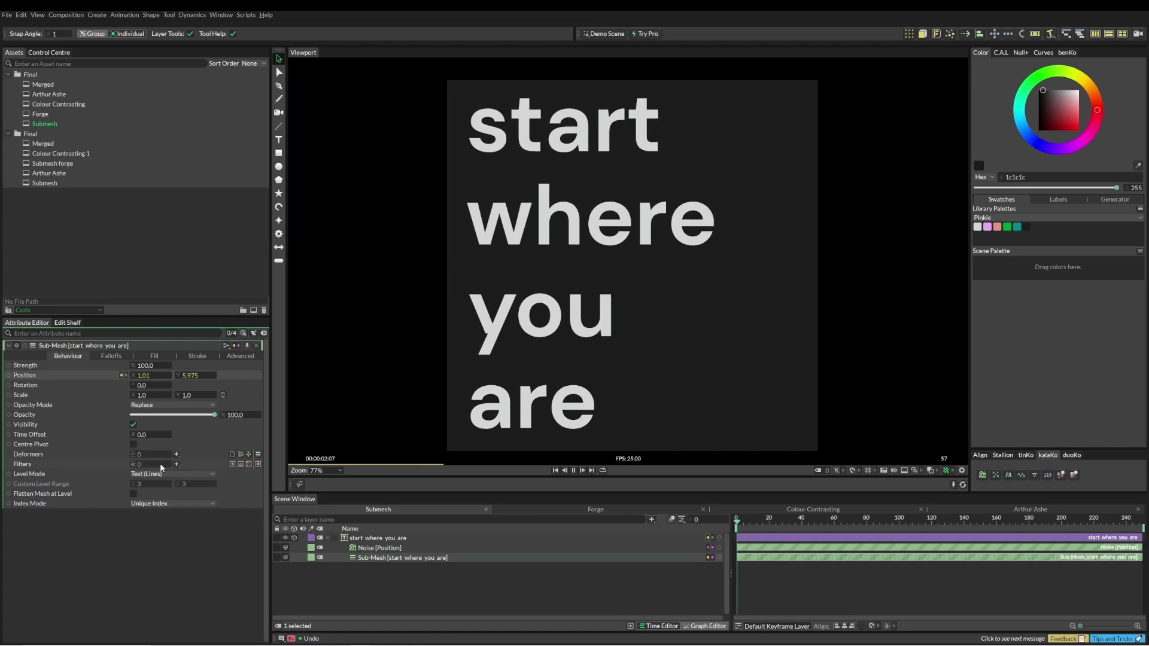
{"action": "left_click", "coordinate": [156, 473]}
{"action": "left_click", "coordinate": [158, 483]}
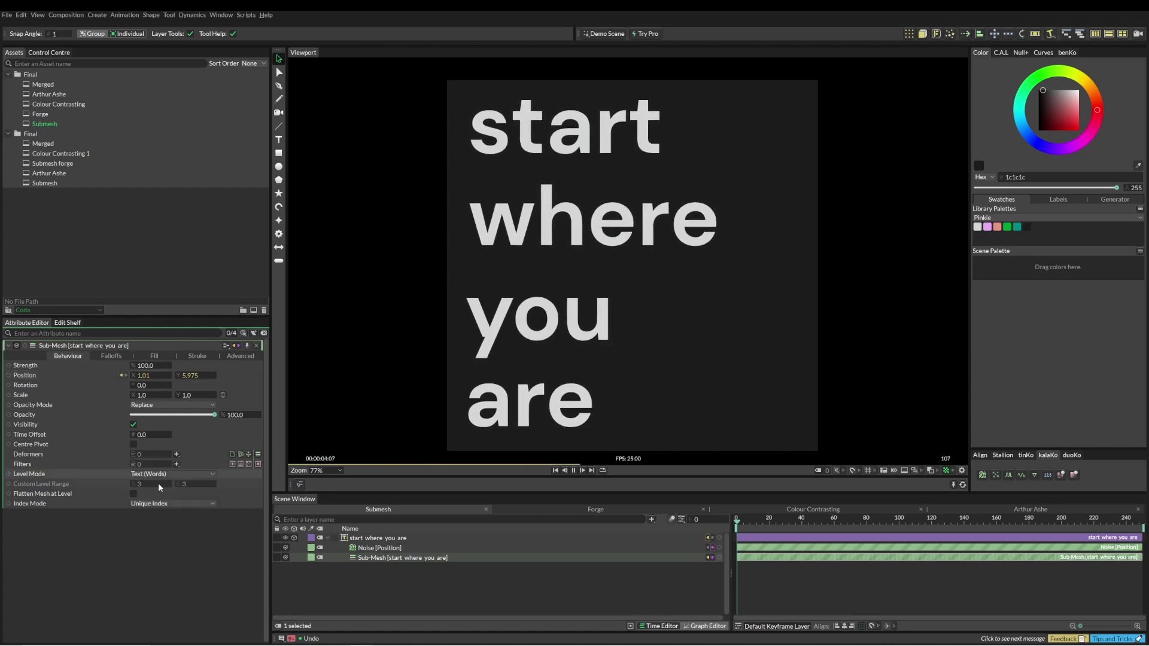
{"action": "key", "text": "space"}
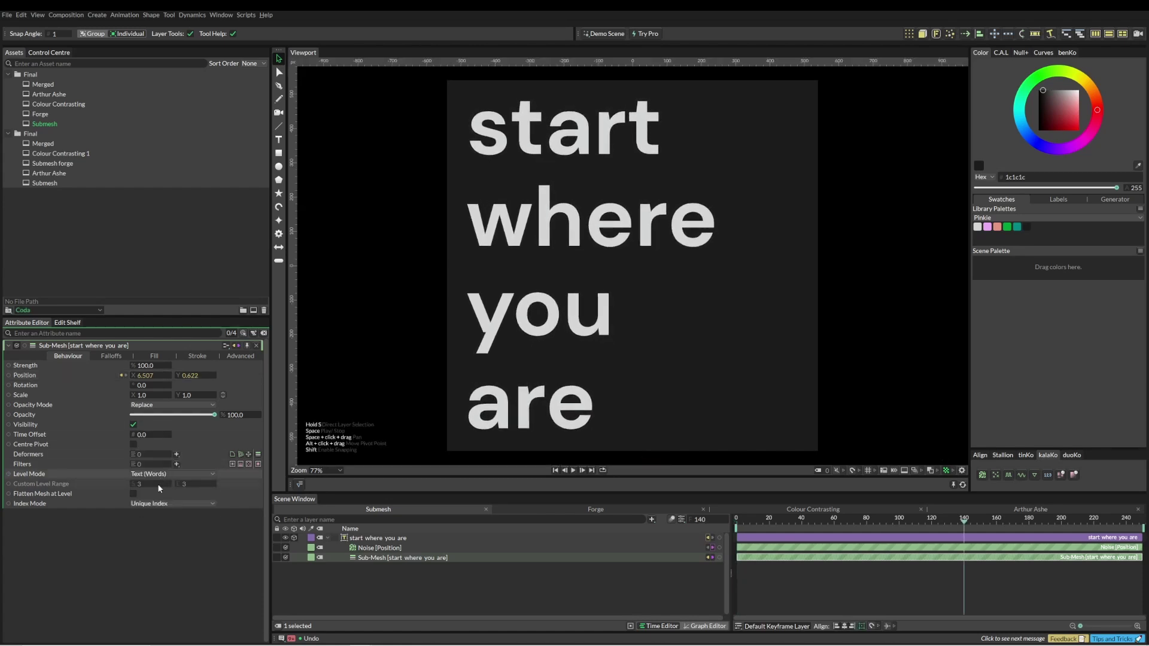
{"action": "left_click", "coordinate": [157, 473]}
{"action": "left_click", "coordinate": [157, 484]}
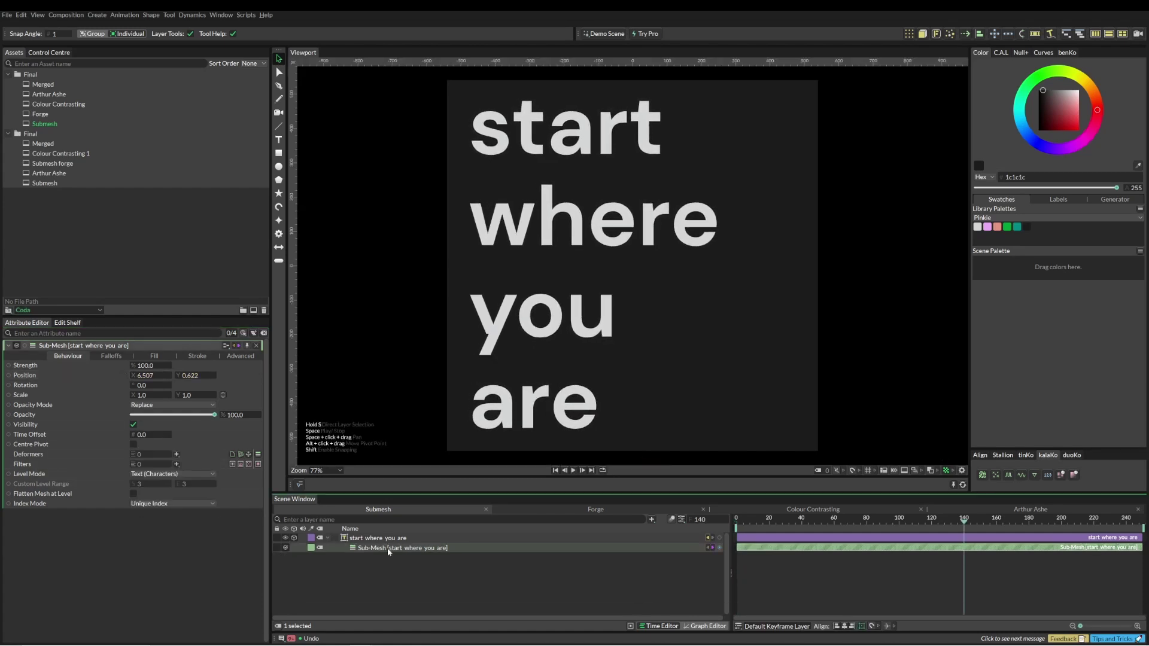
{"action": "right_click", "coordinate": [110, 379]}
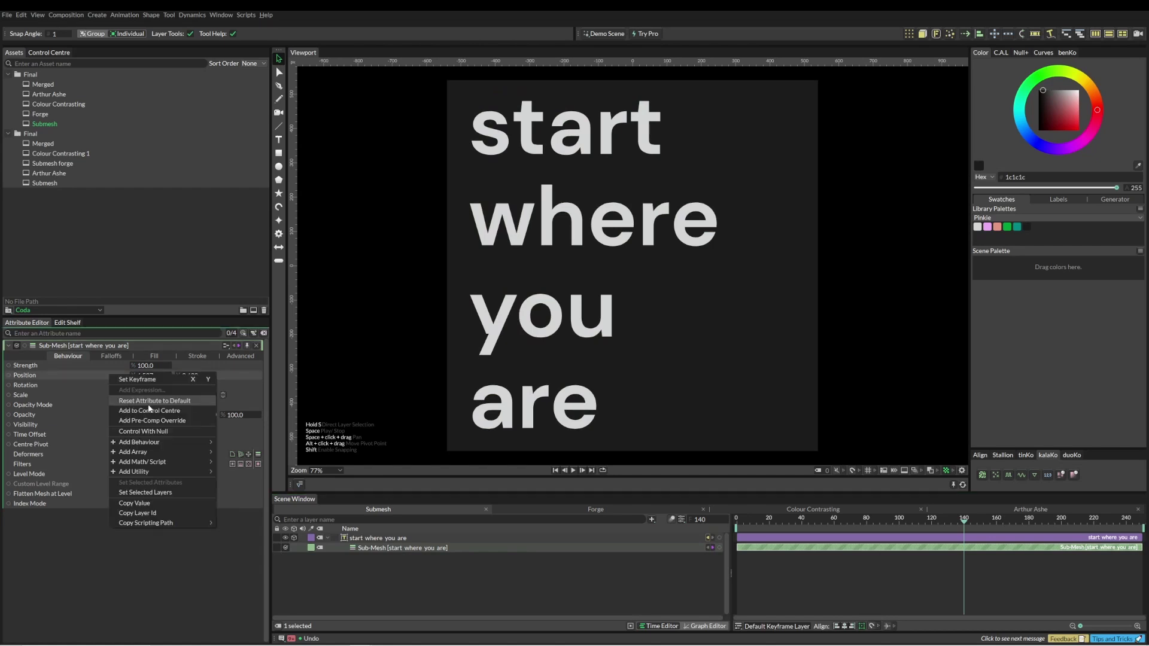
{"action": "left_click", "coordinate": [149, 402]}
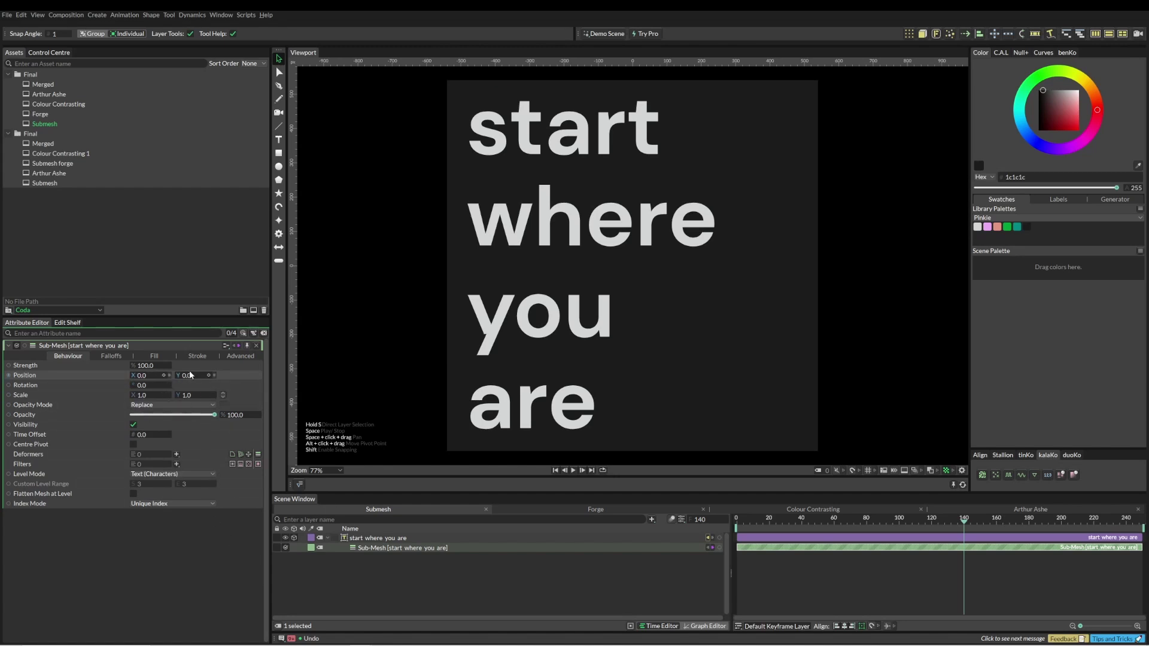
Keyframe Position Y at 0 around frame 10 and -150 at frame 0, then preview.
{"action": "mouse_move", "coordinate": [768, 525]}
{"action": "left_mouse_down"}
{"action": "mouse_move", "coordinate": [737, 525]}
{"action": "mouse_move", "coordinate": [755, 529]}
{"action": "left_mouse_up"}
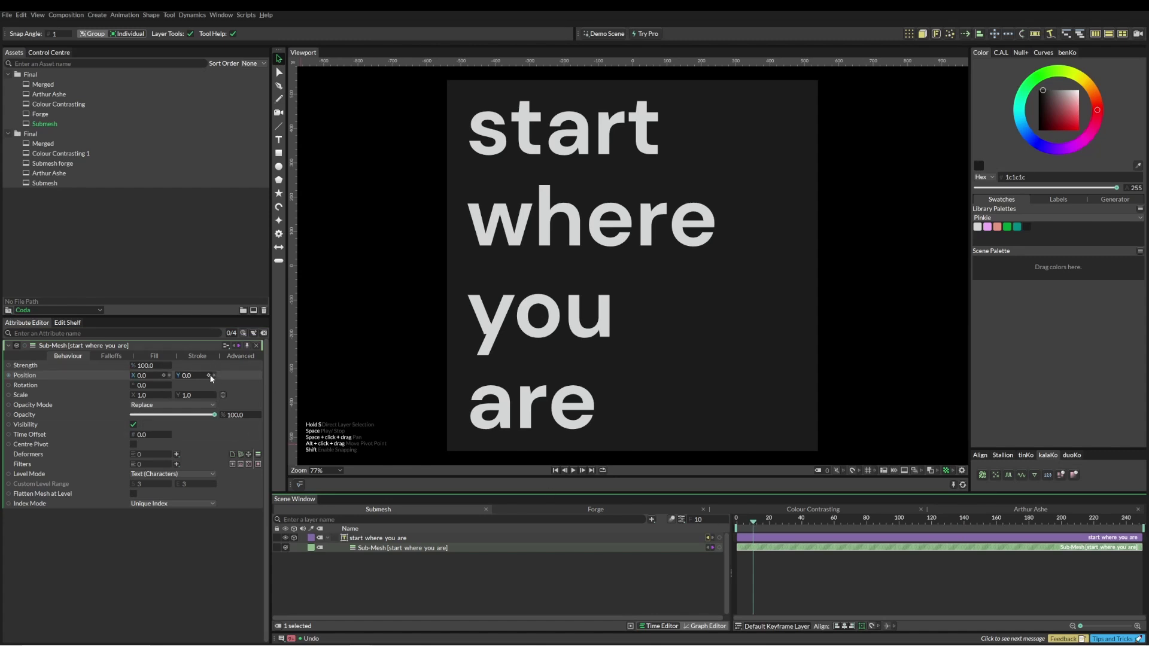
{"action": "left_click", "coordinate": [210, 376]}
{"action": "left_click", "coordinate": [738, 521]}
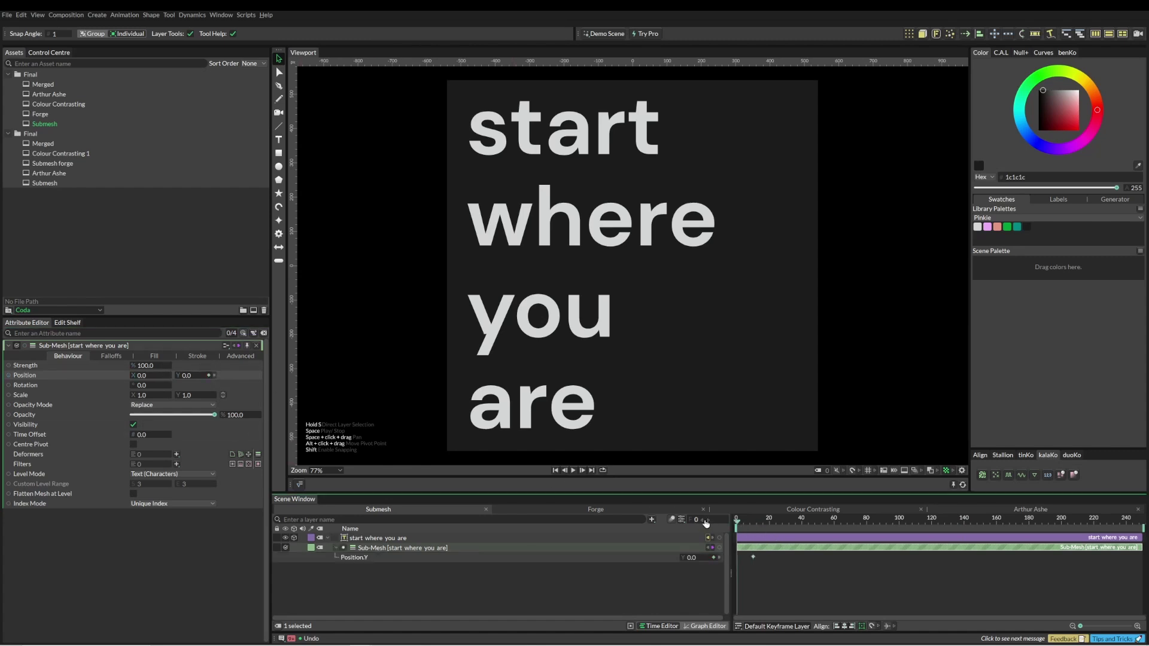
{"action": "double_click", "coordinate": [192, 377]}
{"action": "type", "text": "-"}
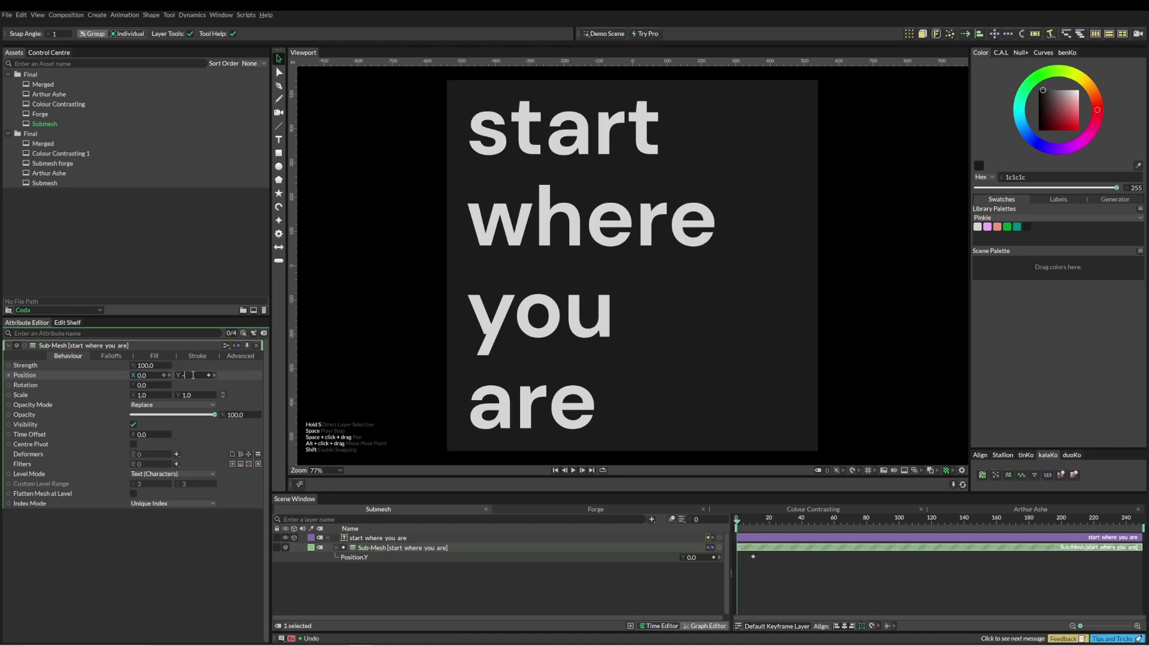
{"action": "type", "text": "150"}
{"action": "key", "text": "Return"}
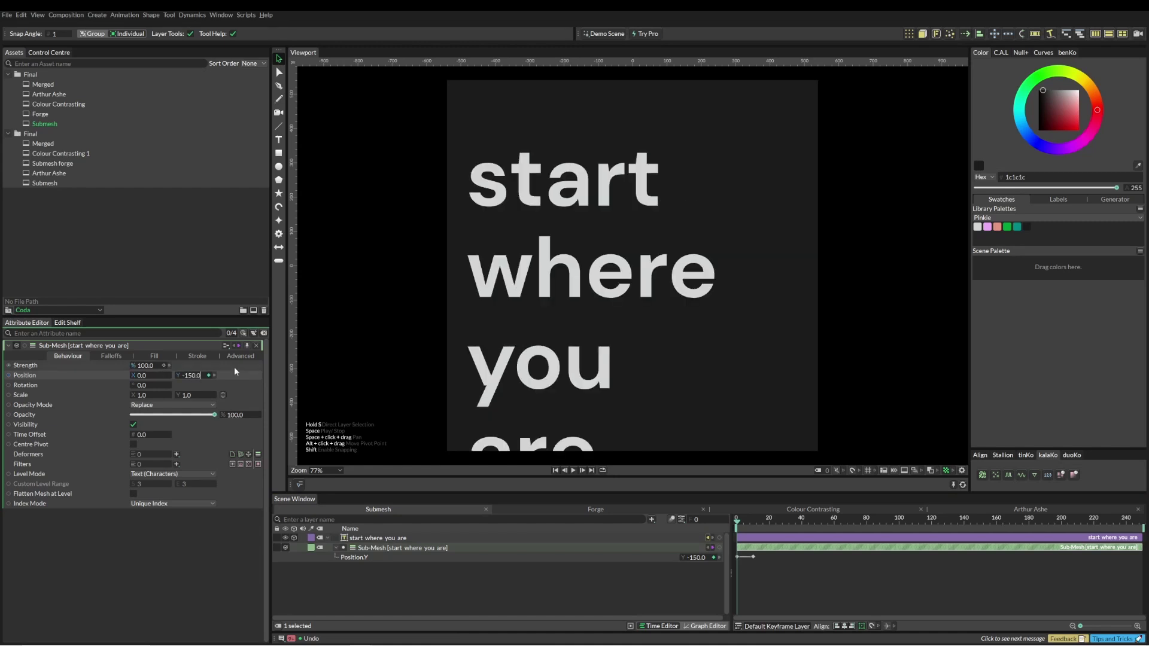
{"action": "key", "text": "space"}
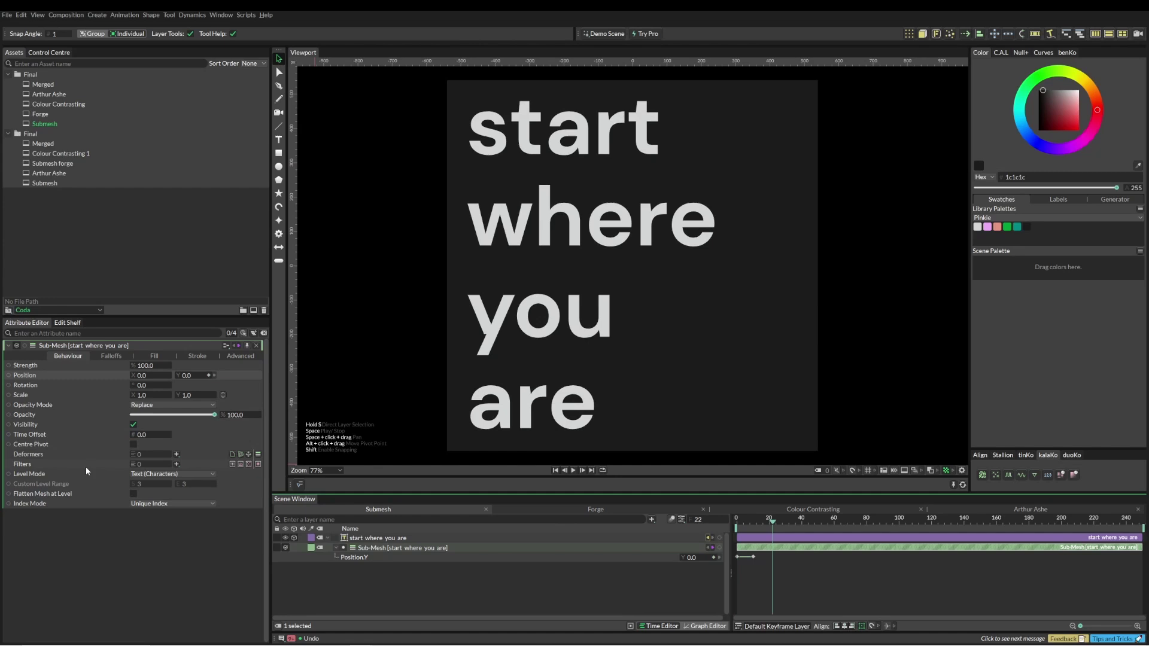
Add a Stagger behaviour to the Sub-Mesh Time Offset.
{"action": "right_click", "coordinate": [84, 434]}
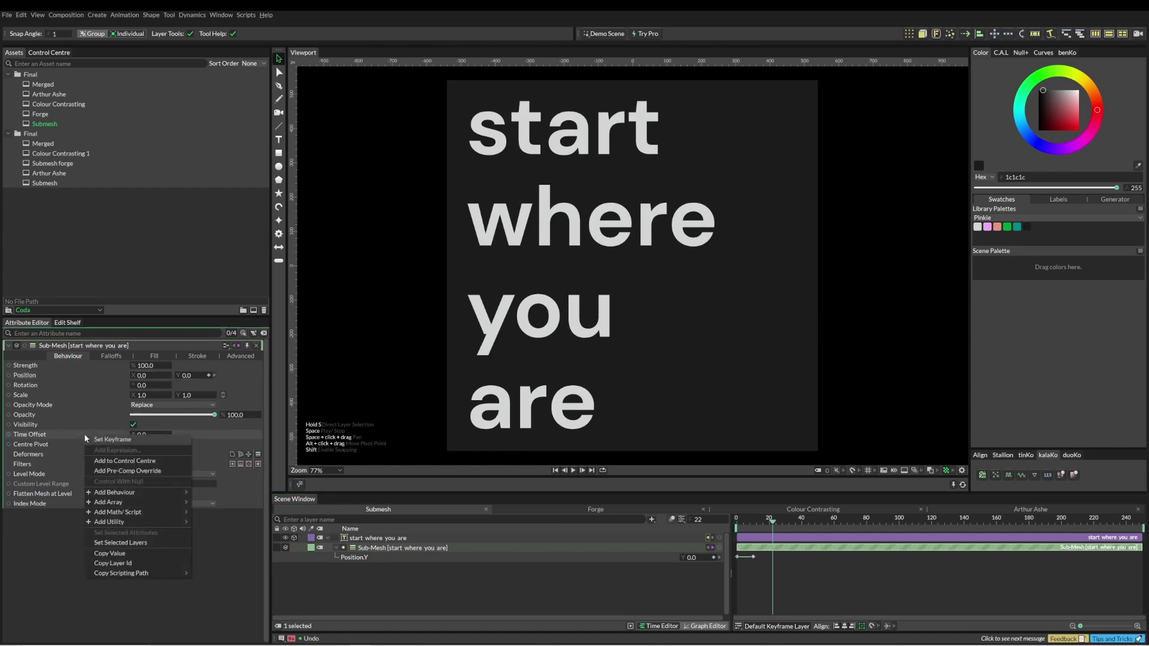
{"action": "mouse_move", "coordinate": [145, 494]}
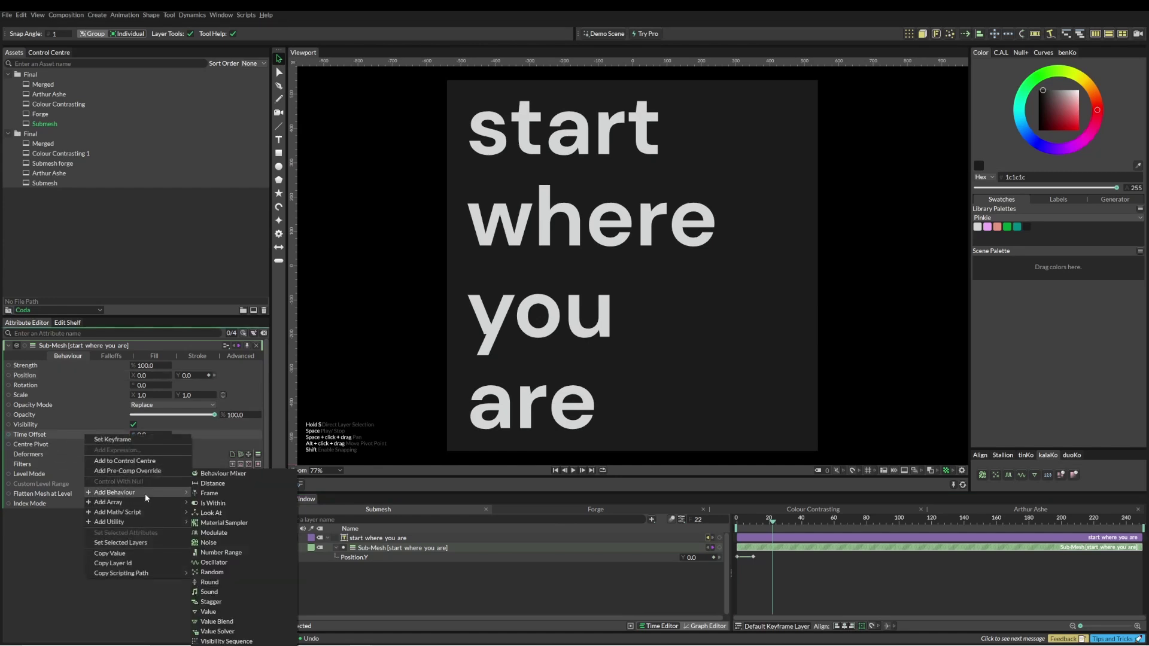
{"action": "left_click", "coordinate": [235, 599]}
{"action": "left_click", "coordinate": [392, 549]}
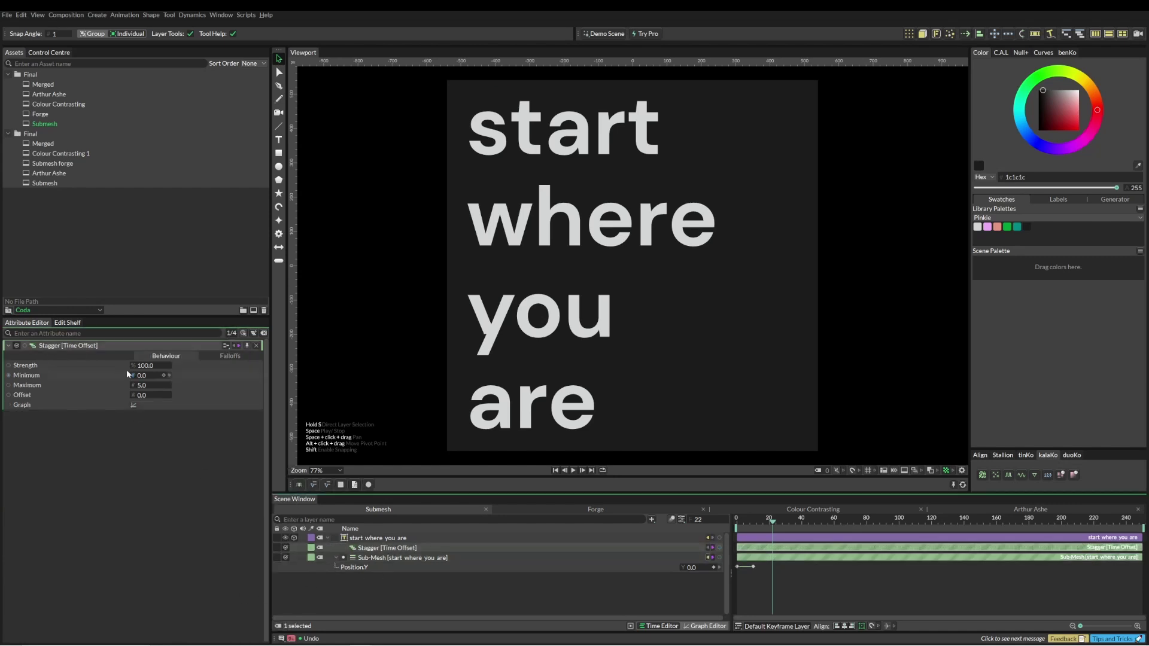
Set the Stagger to Minimum -8 and Maximum 0.0, preview it, and view its distribution curve.
{"action": "left_click", "coordinate": [143, 375]}
{"action": "type", "text": "-"}
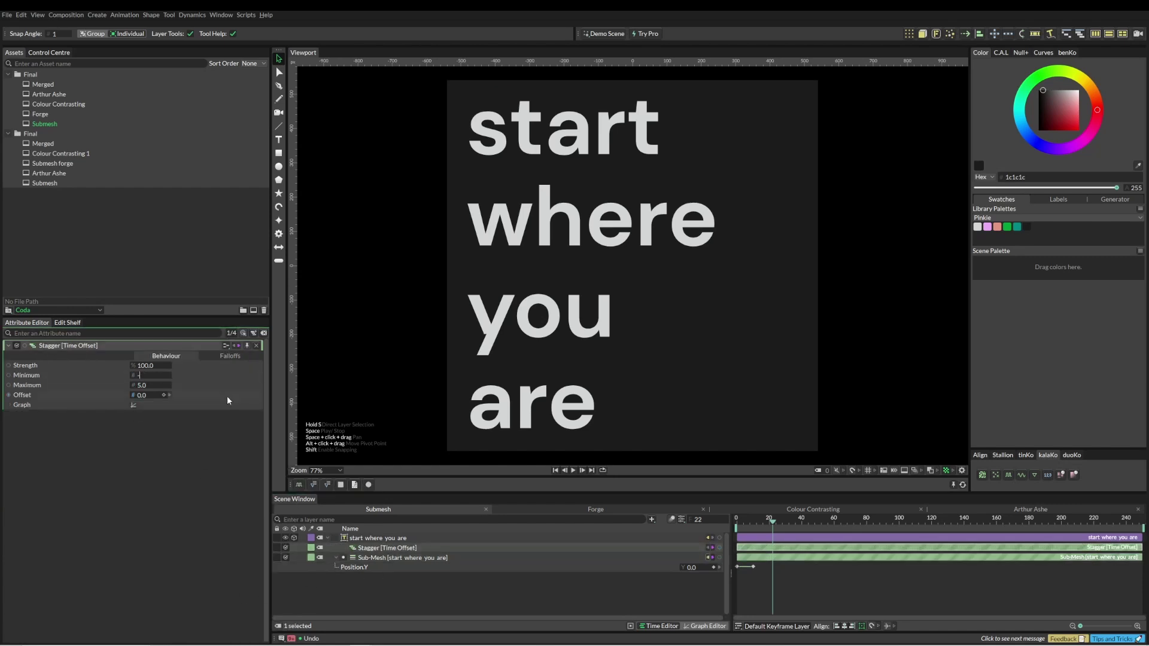
{"action": "type", "text": "8"}
{"action": "key", "text": "Tab"}
{"action": "type", "text": "0.0"}
{"action": "left_click", "coordinate": [573, 469]}
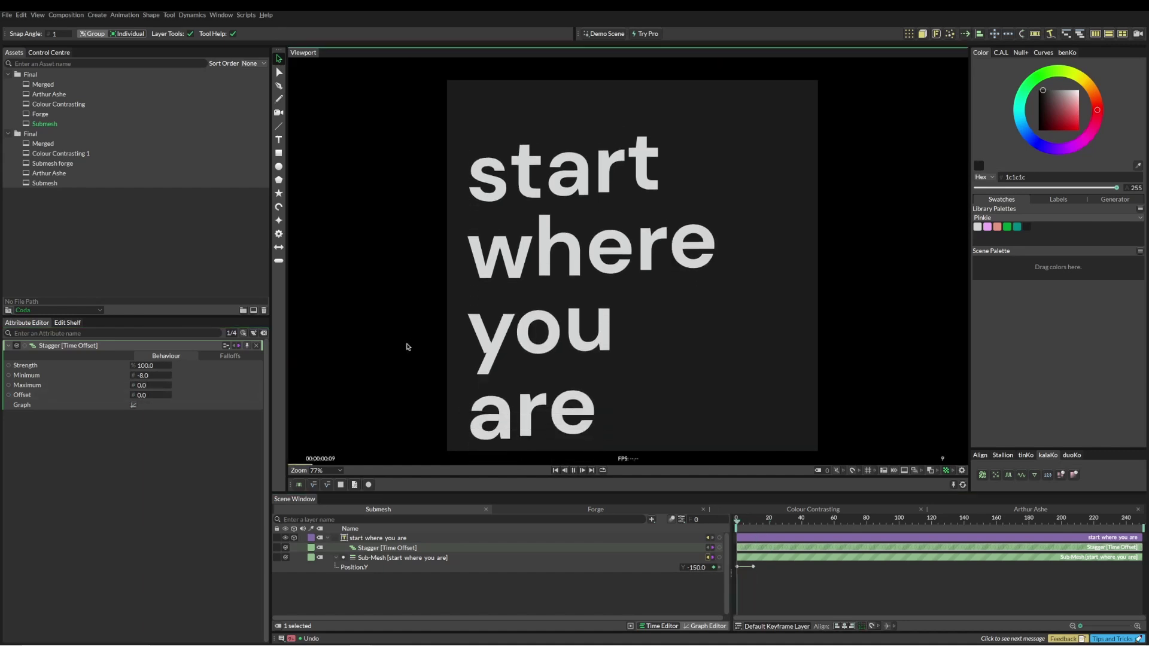
{"action": "key", "text": "space"}
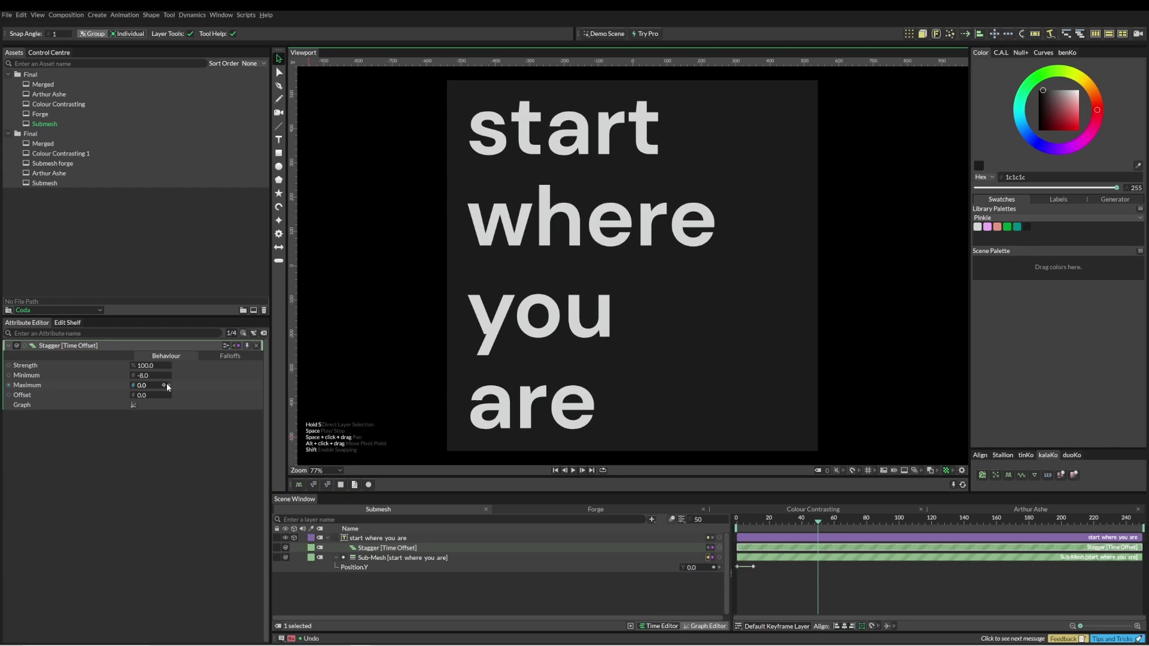
{"action": "left_click", "coordinate": [133, 405]}
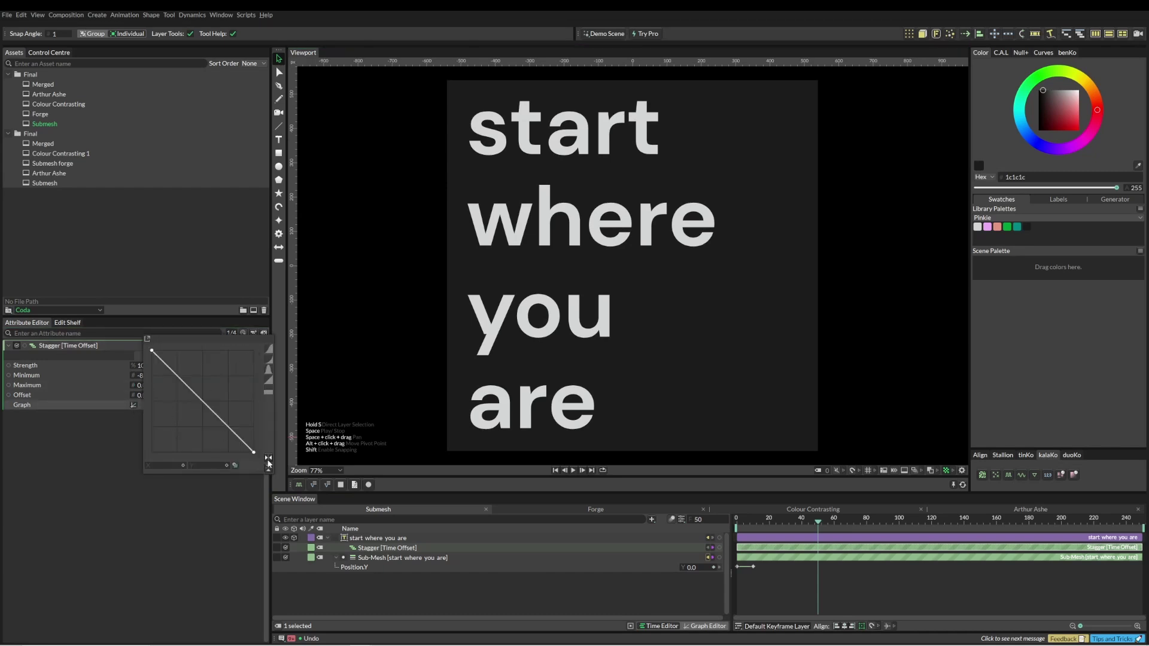
Switch the Sub-Mesh Level Mode to Text (Words) and preview the word-by-word animation.
{"action": "key", "text": "space"}
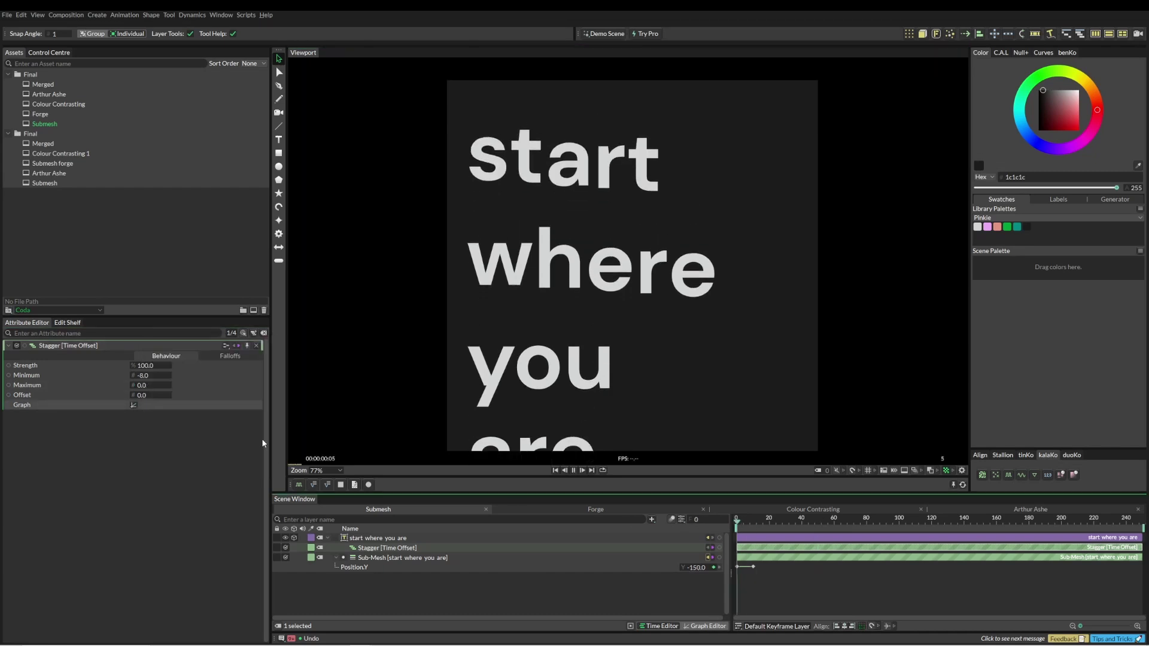
{"action": "key", "text": "space"}
{"action": "left_click", "coordinate": [383, 557]}
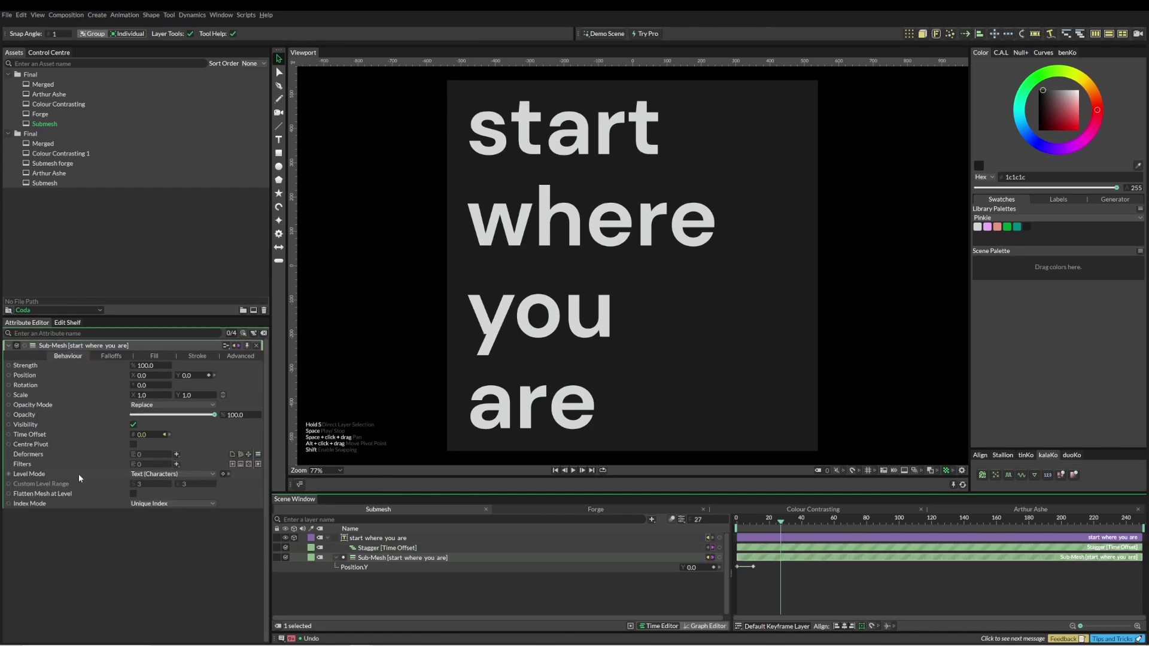
{"action": "left_click", "coordinate": [172, 474]}
{"action": "left_click", "coordinate": [170, 466]}
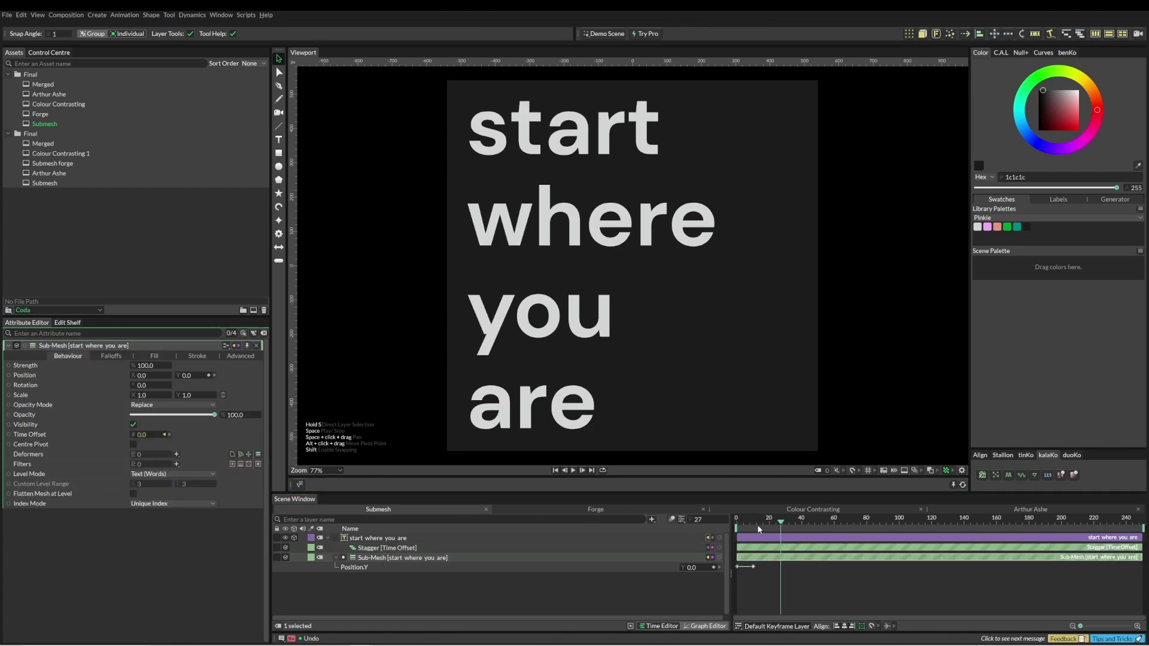
{"action": "key", "text": "space"}
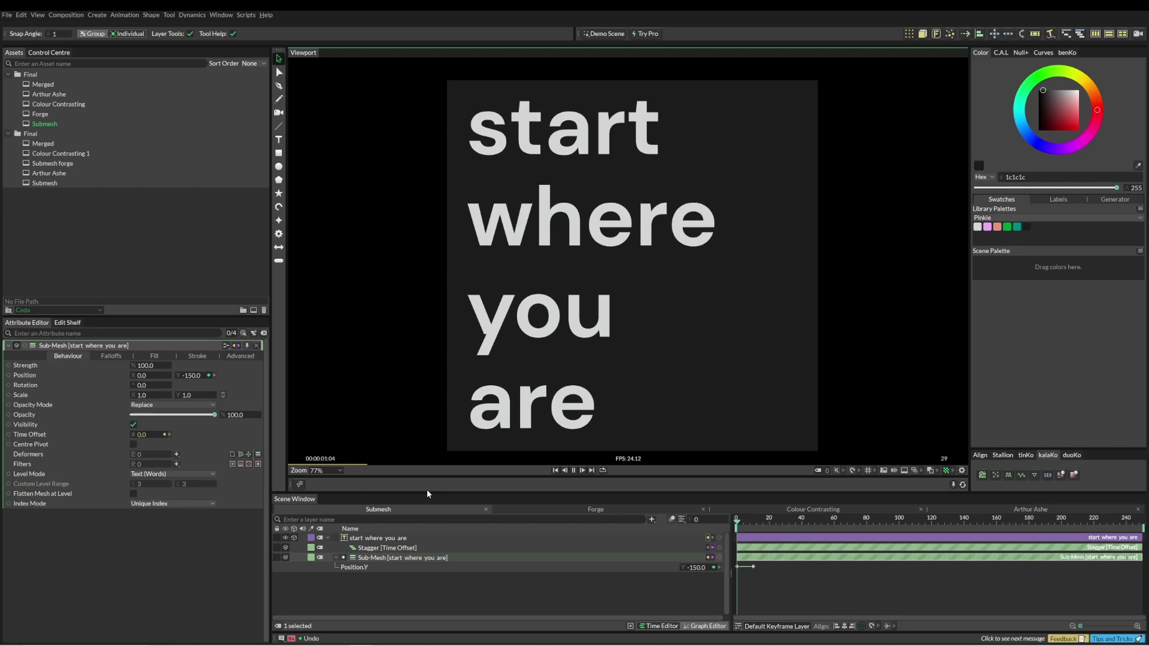
{"action": "key", "text": "space"}
Ease the Position.Y curve sharply, move the last key to frame 15, lower the frame-6 key to -21.
{"action": "left_click", "coordinate": [419, 563]}
{"action": "left_click", "coordinate": [707, 626]}
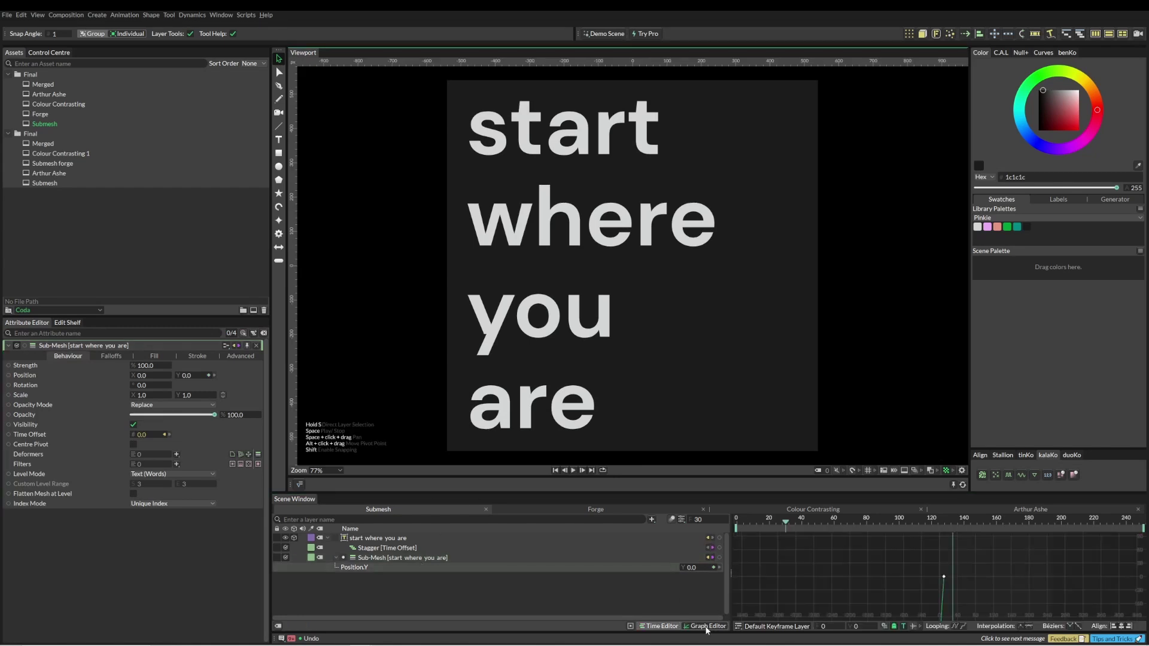
{"action": "left_click", "coordinate": [836, 617]}
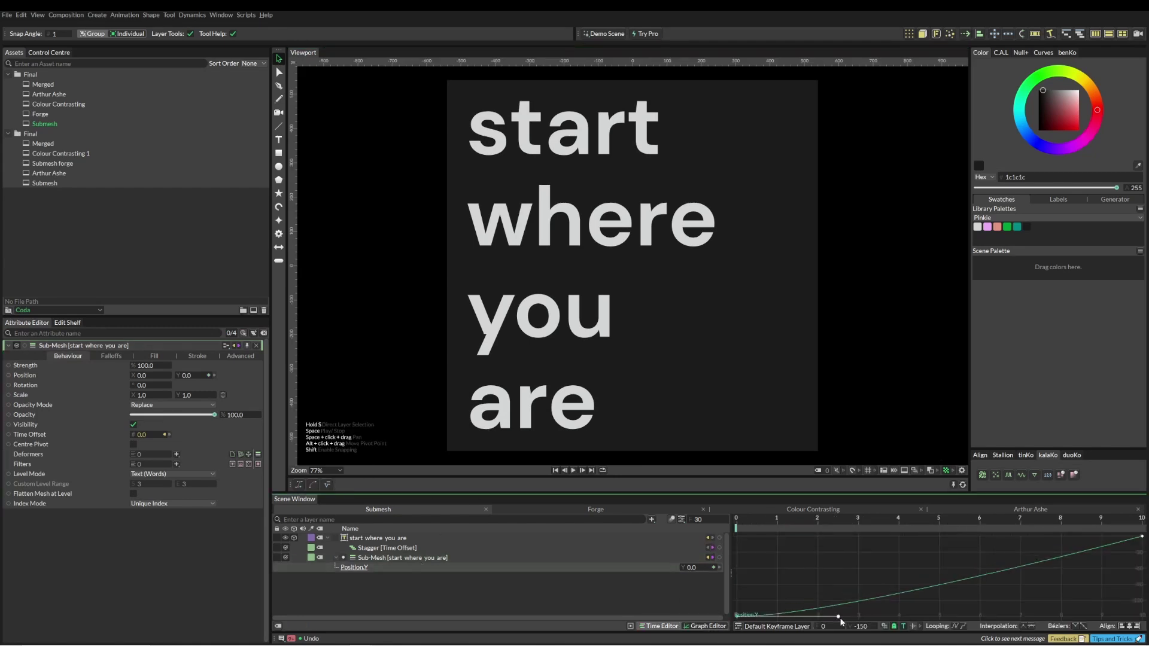
{"action": "left_click_drag", "start_coordinate": [839, 619], "coordinate": [761, 541]}
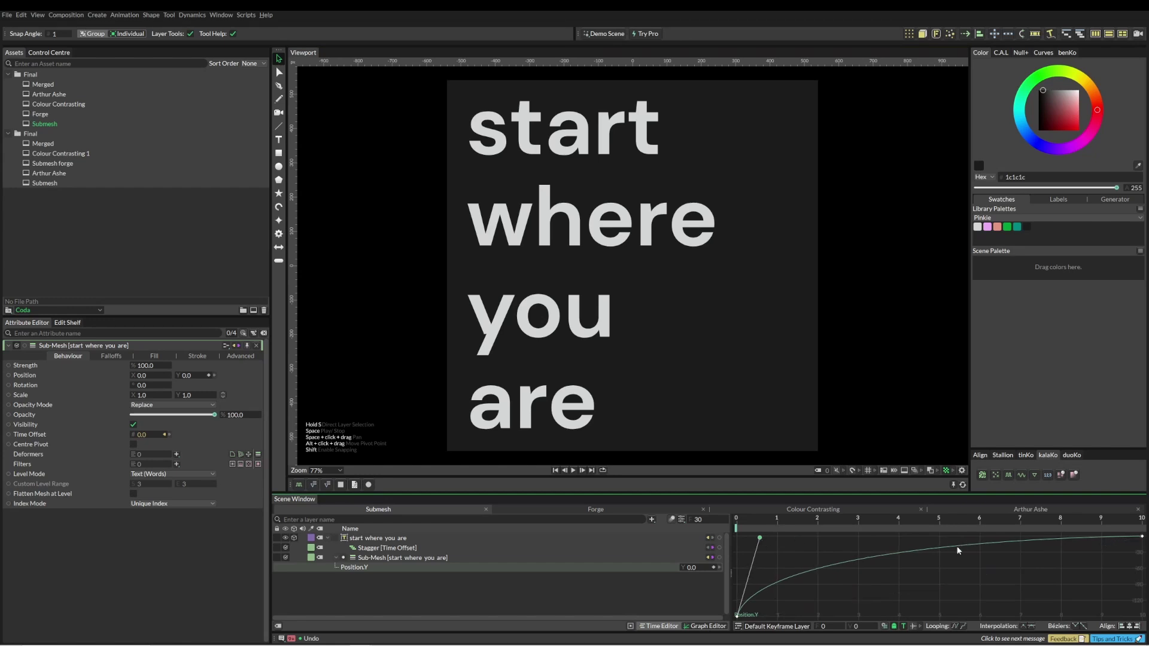
{"action": "scroll", "coordinate": [978, 563], "scroll_direction": "down", "scroll_amount": 4}
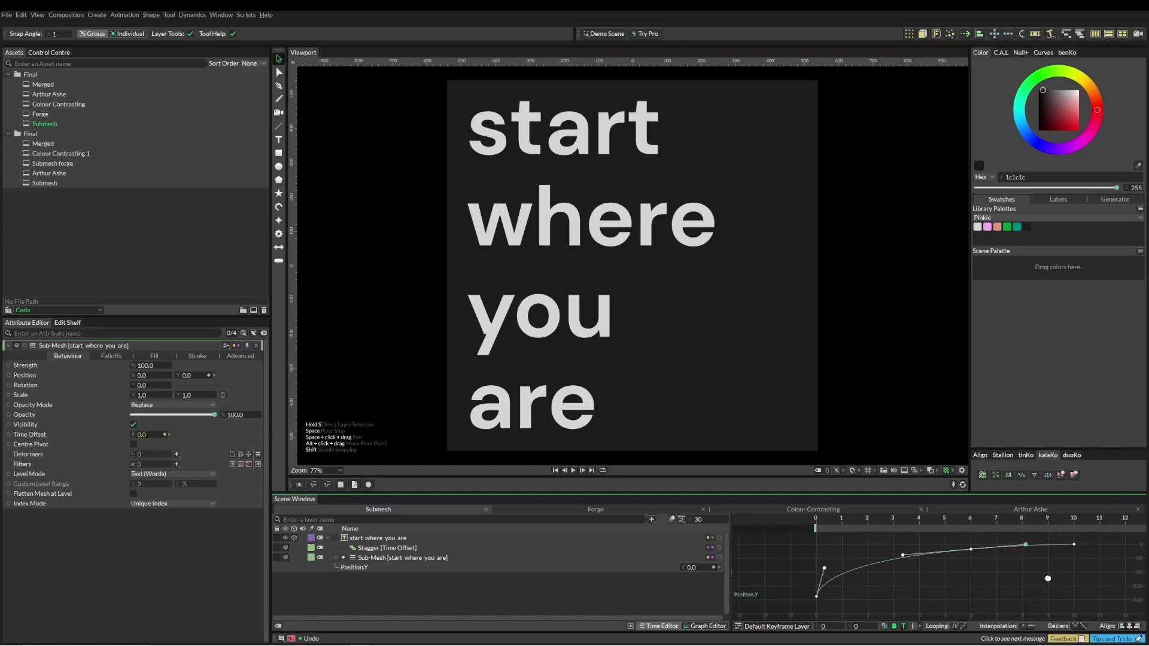
{"action": "left_click_drag", "start_coordinate": [1004, 546], "coordinate": [1131, 544]}
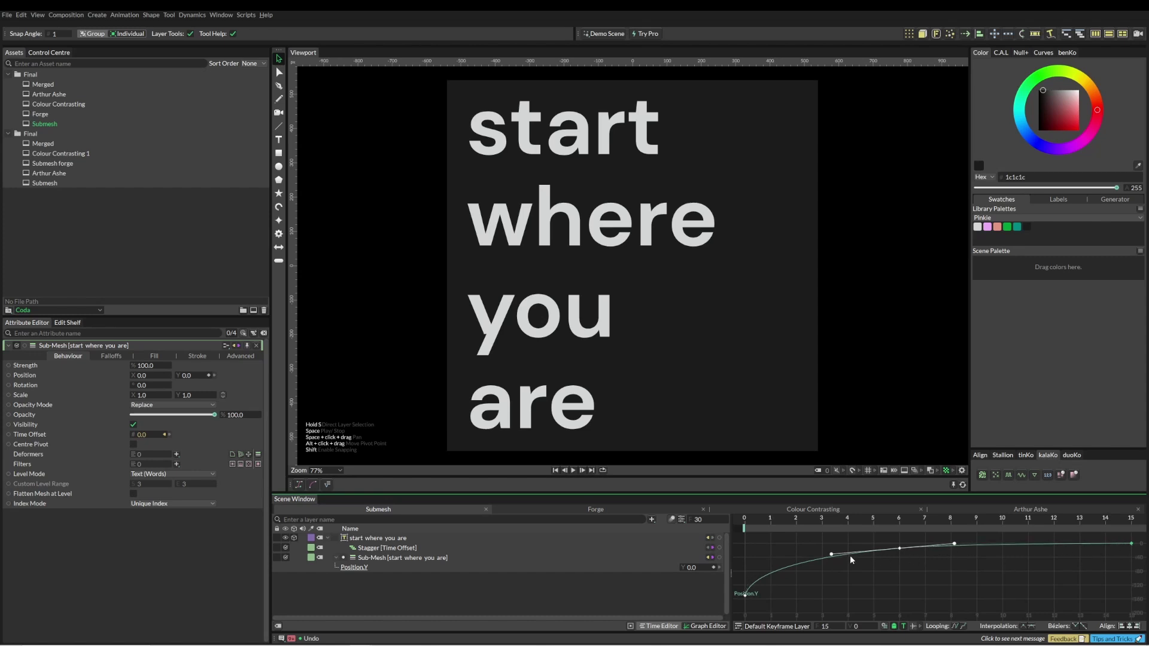
{"action": "left_click_drag", "start_coordinate": [902, 553], "coordinate": [901, 555]}
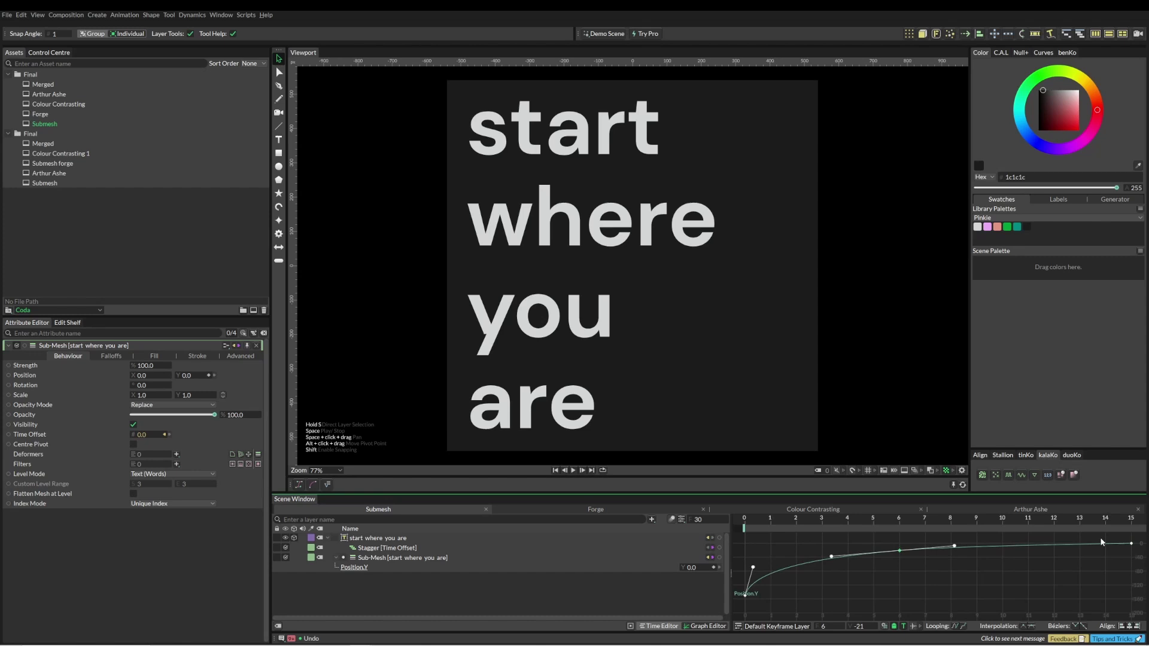
{"action": "key", "text": "space"}
{"action": "key", "text": "space"}
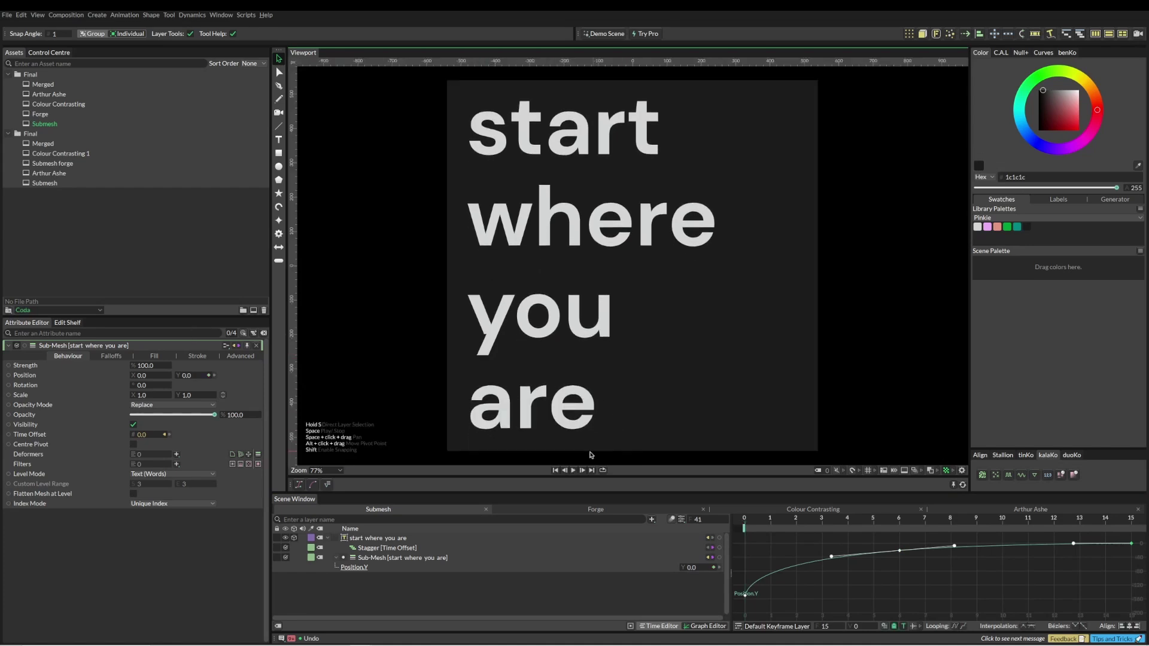
{"action": "left_click", "coordinate": [373, 562]}
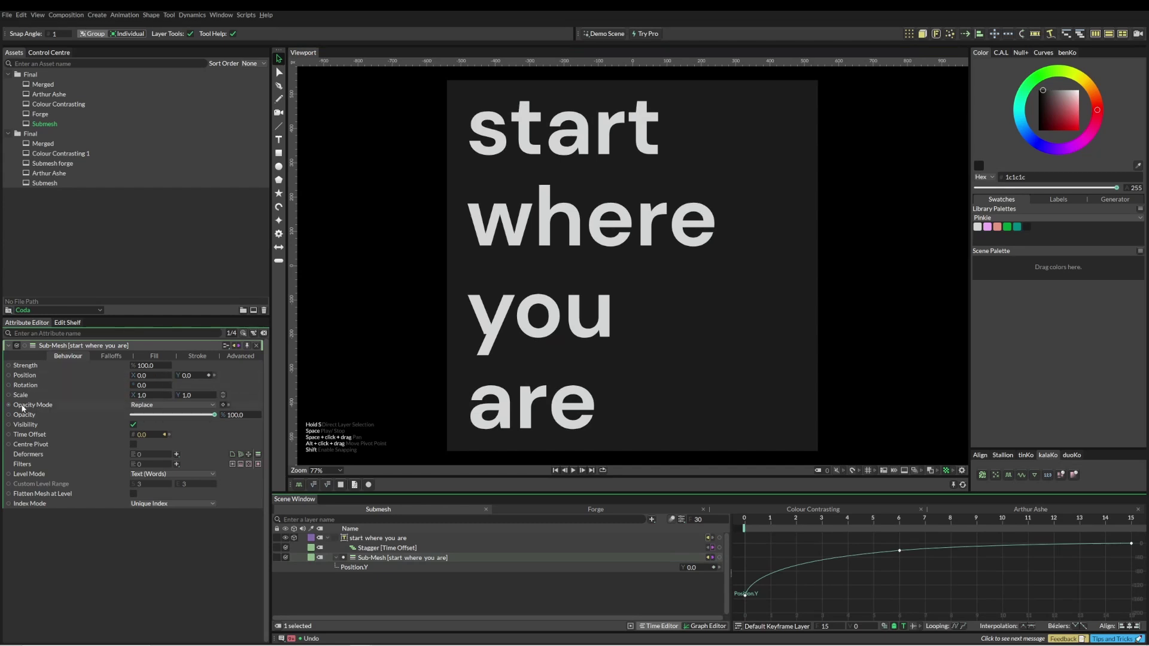
{"action": "mouse_move", "coordinate": [204, 415]}
{"action": "left_mouse_down"}
{"action": "mouse_move", "coordinate": [101, 412]}
{"action": "mouse_move", "coordinate": [216, 415]}
{"action": "left_mouse_up"}
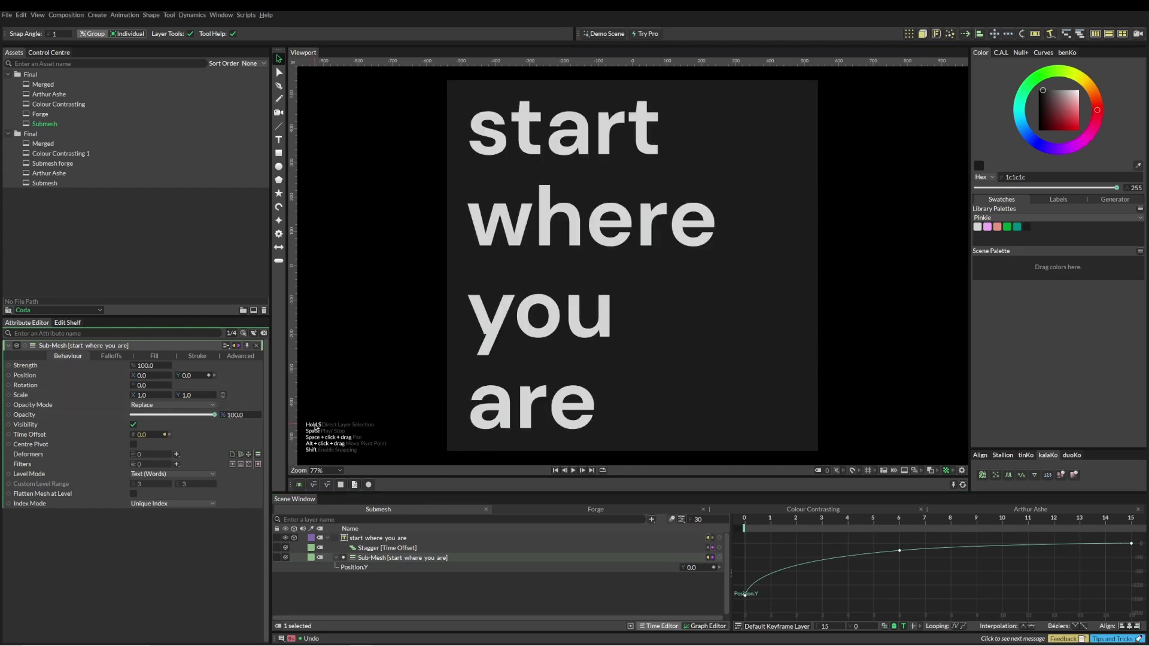
Enable fill colour replacement and drive the fill Color with a Color Blend behaviour at strength 100.
{"action": "left_click", "coordinate": [156, 357]}
{"action": "left_click", "coordinate": [134, 367]}
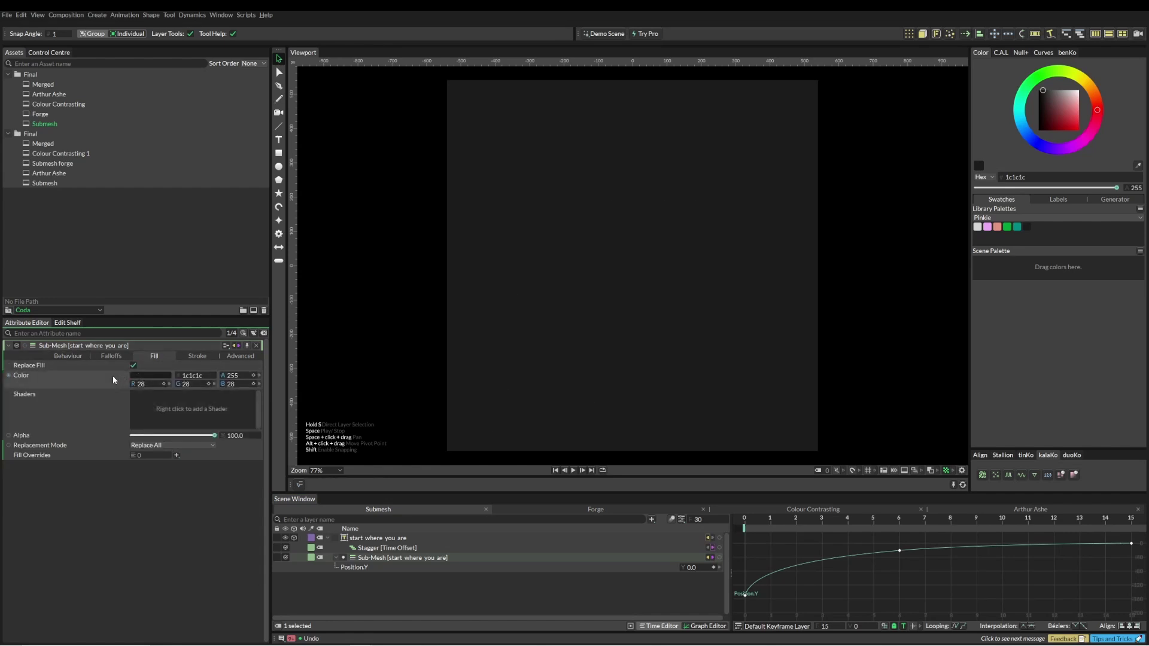
{"action": "right_click", "coordinate": [113, 376]}
{"action": "mouse_move", "coordinate": [155, 444]}
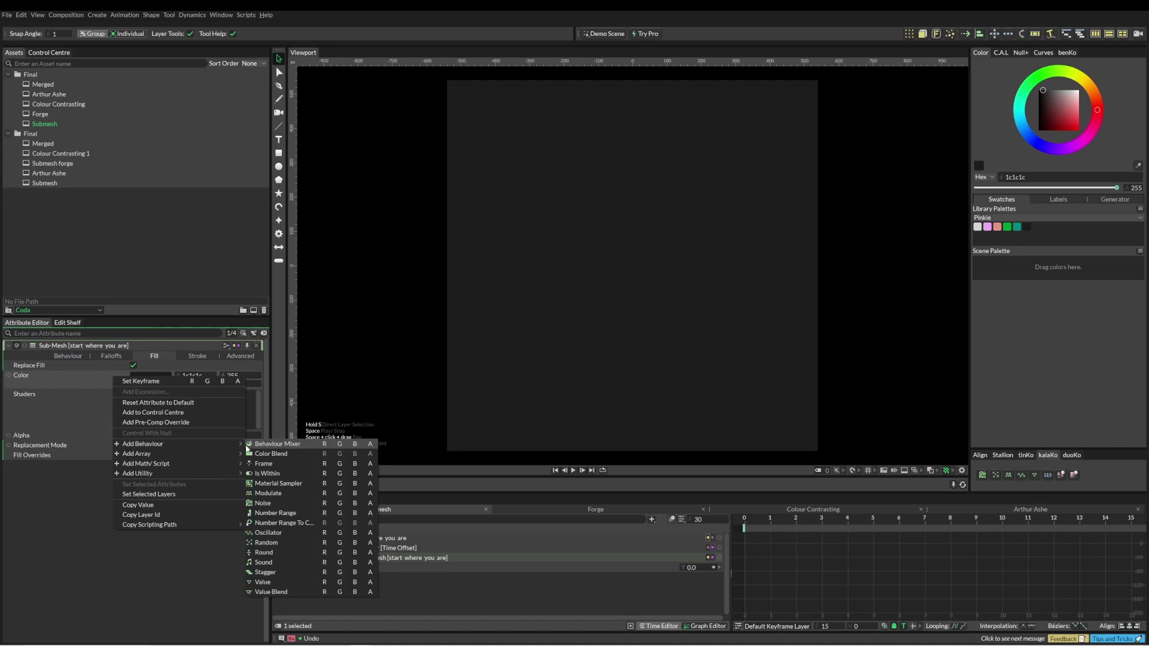
{"action": "left_click", "coordinate": [271, 454]}
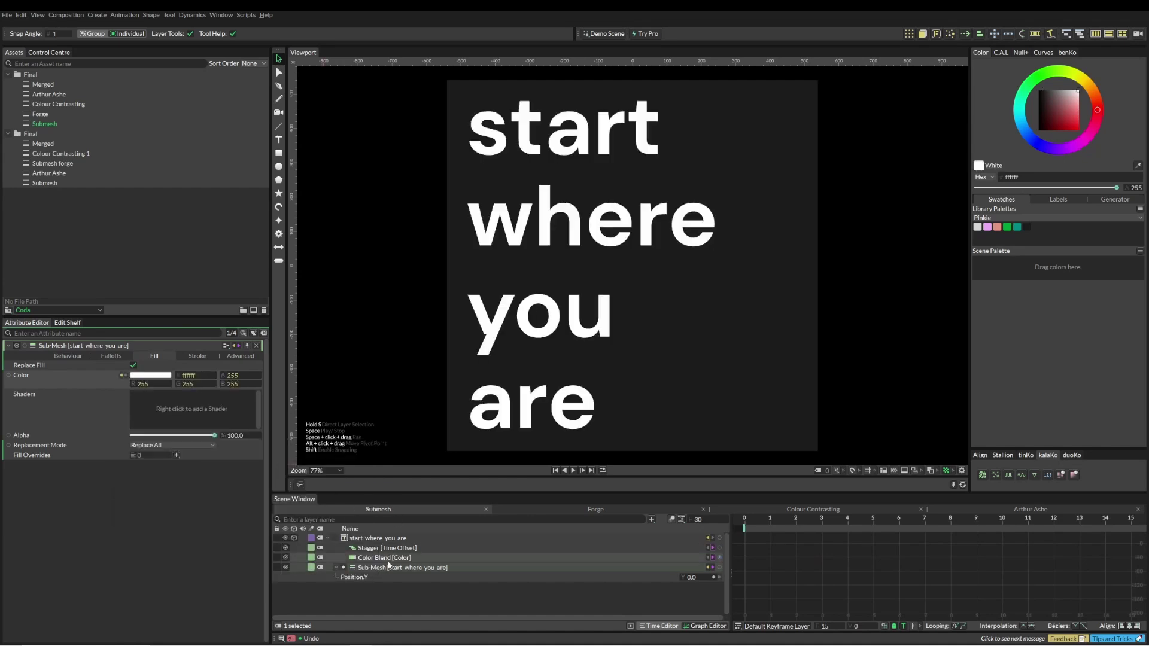
{"action": "left_click", "coordinate": [387, 558]}
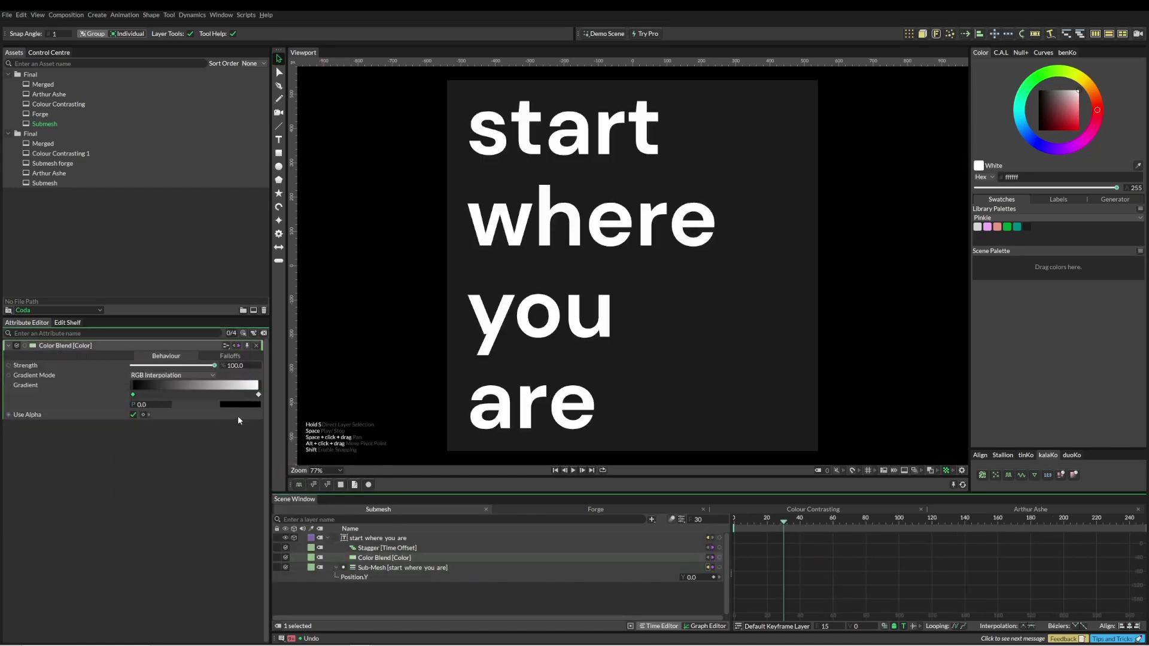
{"action": "left_click_drag", "start_coordinate": [214, 365], "coordinate": [259, 396]}
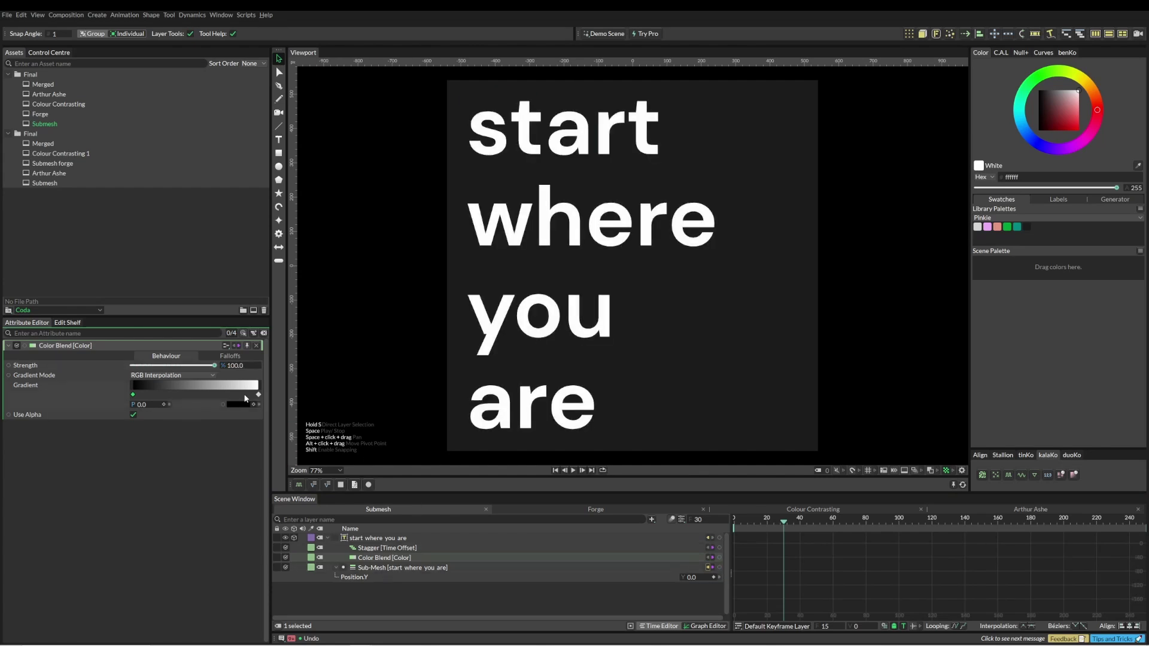
{"action": "left_click_drag", "start_coordinate": [214, 365], "coordinate": [166, 398]}
Make the gradient's first stop transparent, add a pink middle stop, and set the end stop white.
{"action": "left_click", "coordinate": [135, 396]}
{"action": "left_click", "coordinate": [238, 404]}
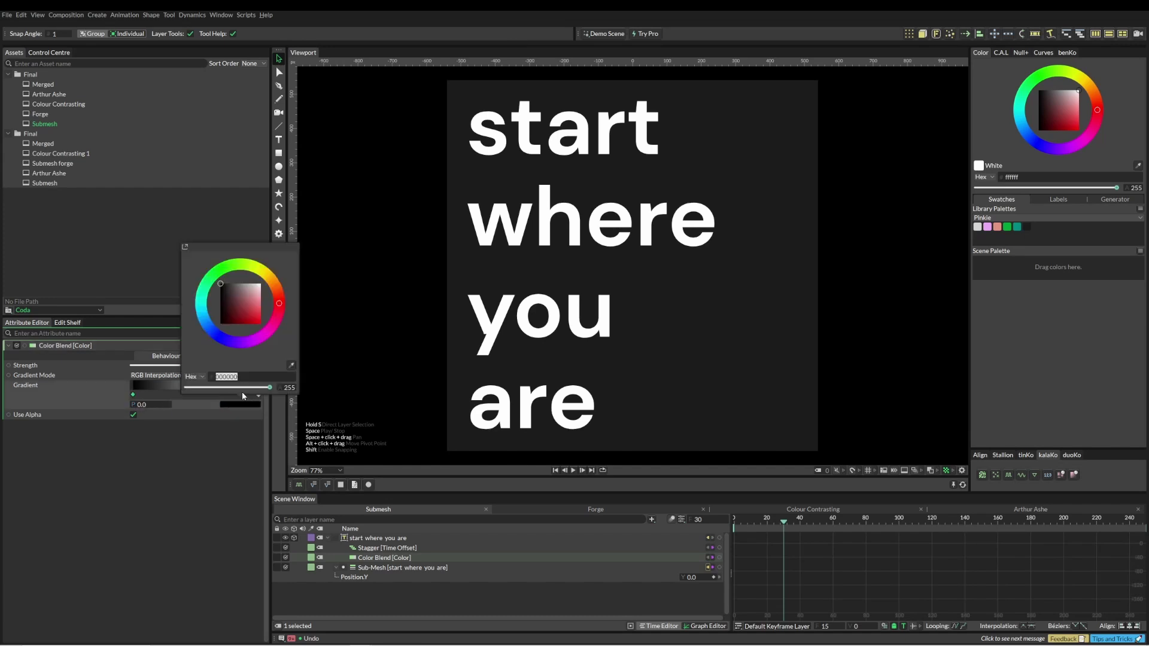
{"action": "left_click_drag", "start_coordinate": [277, 387], "coordinate": [116, 364]}
{"action": "left_click", "coordinate": [162, 454]}
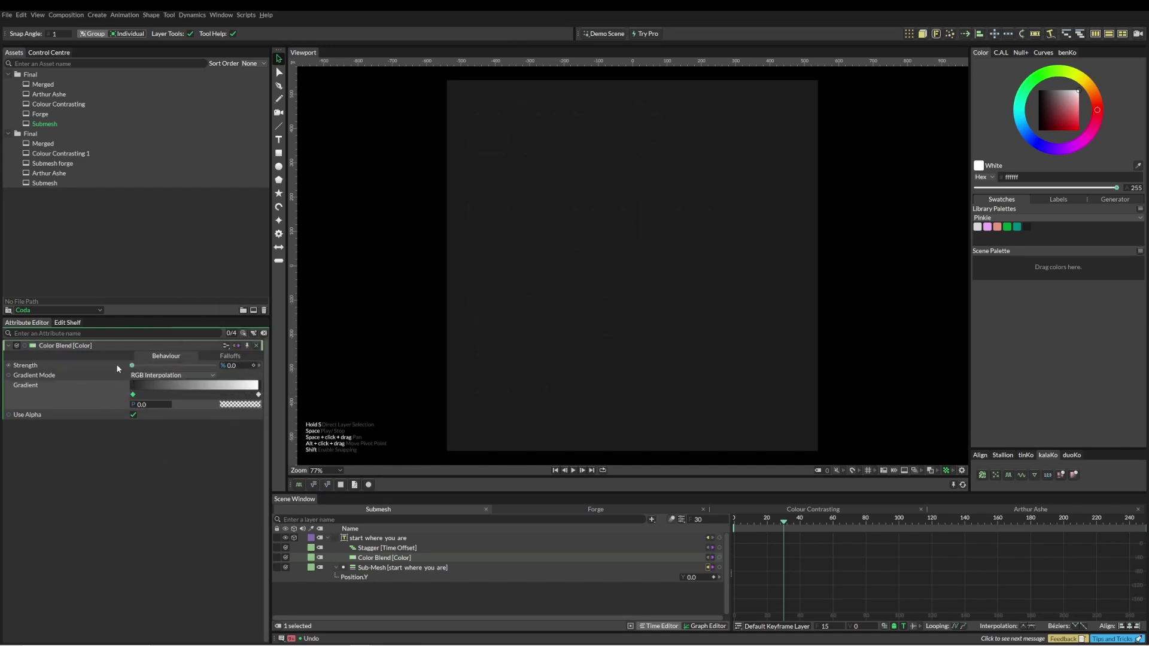
{"action": "left_click", "coordinate": [191, 394]}
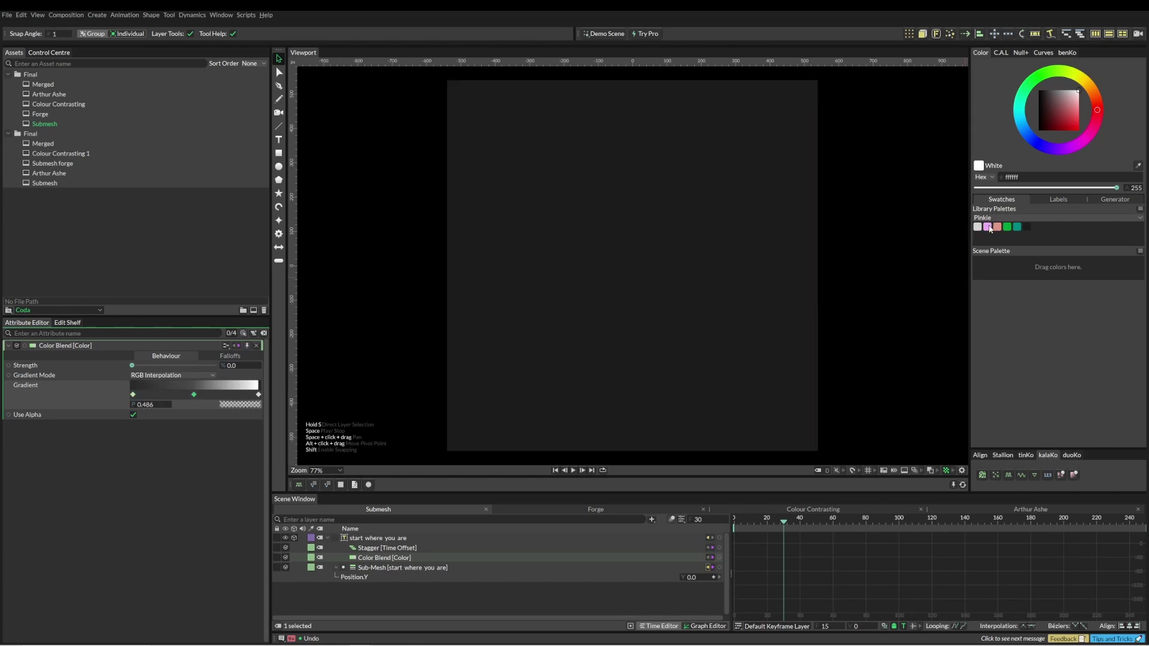
{"action": "left_click_drag", "start_coordinate": [990, 229], "coordinate": [250, 407]}
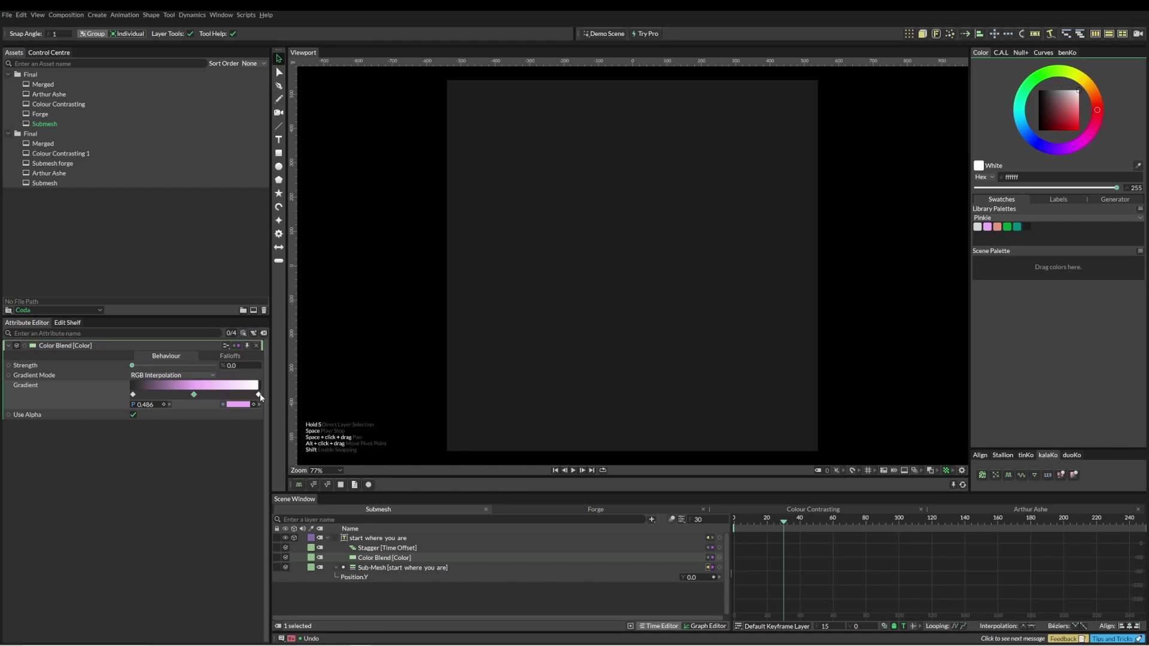
{"action": "left_click", "coordinate": [259, 395]}
{"action": "left_click_drag", "start_coordinate": [977, 228], "coordinate": [252, 408]}
{"action": "left_click_drag", "start_coordinate": [135, 371], "coordinate": [71, 363]}
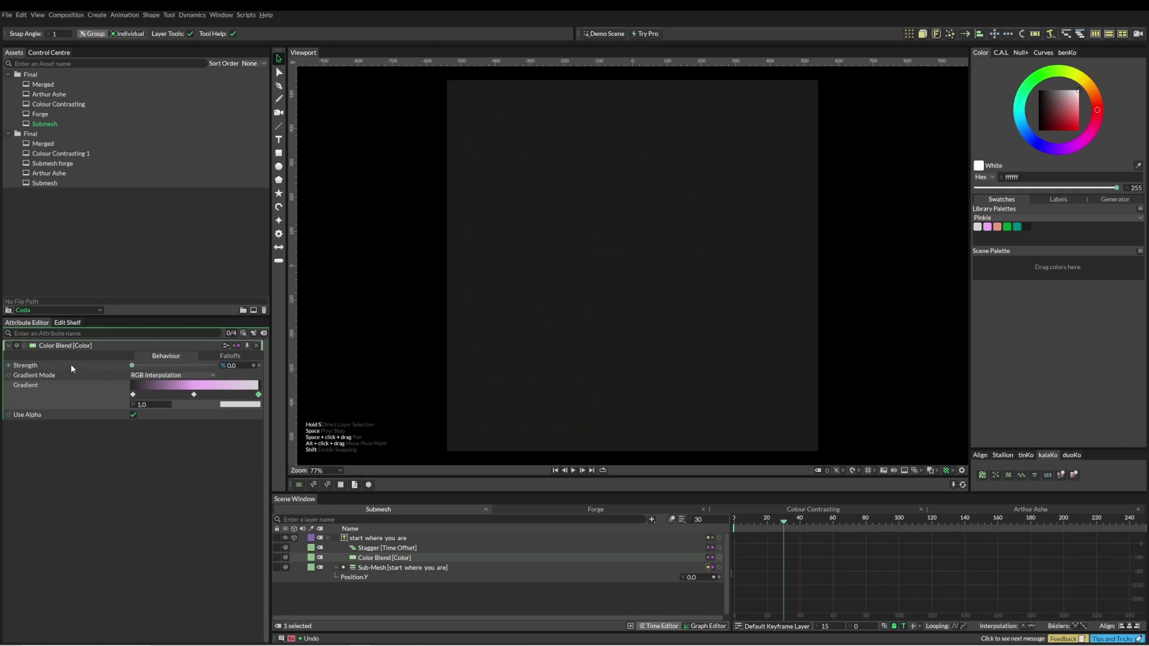
Keyframe Color Blend Strength at 0 on frame 0 and 100 on frame 11, then play it back.
{"action": "key", "text": "Home"}
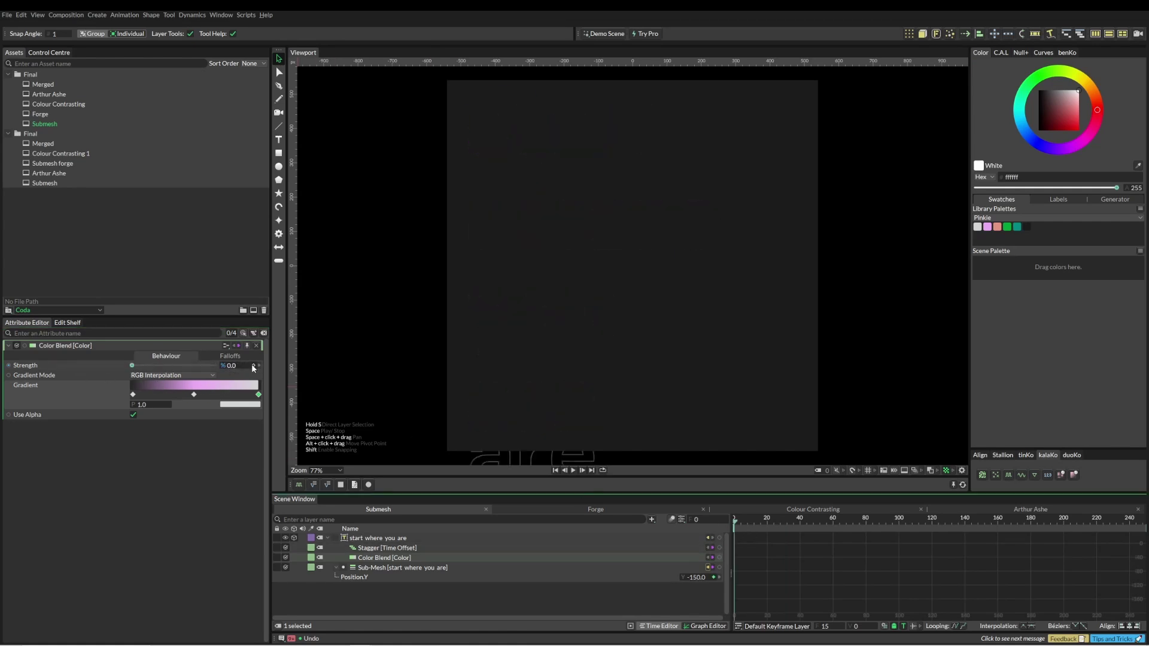
{"action": "left_click", "coordinate": [252, 368]}
{"action": "left_click_drag", "start_coordinate": [742, 522], "coordinate": [751, 525]}
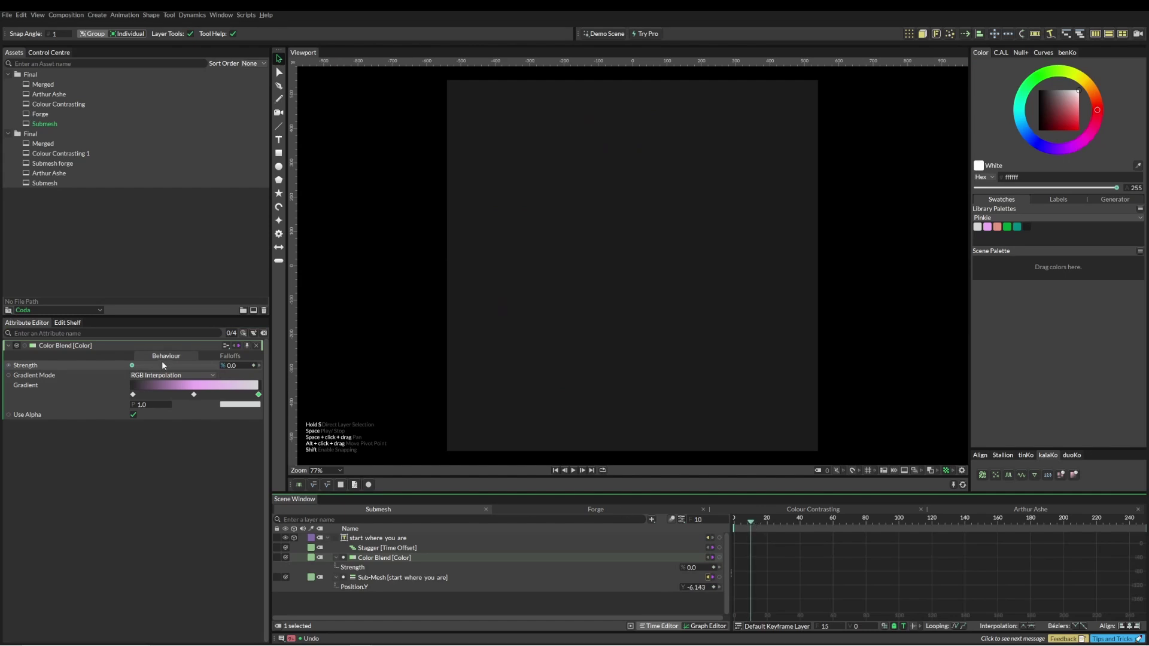
{"action": "left_click_drag", "start_coordinate": [163, 364], "coordinate": [278, 373]}
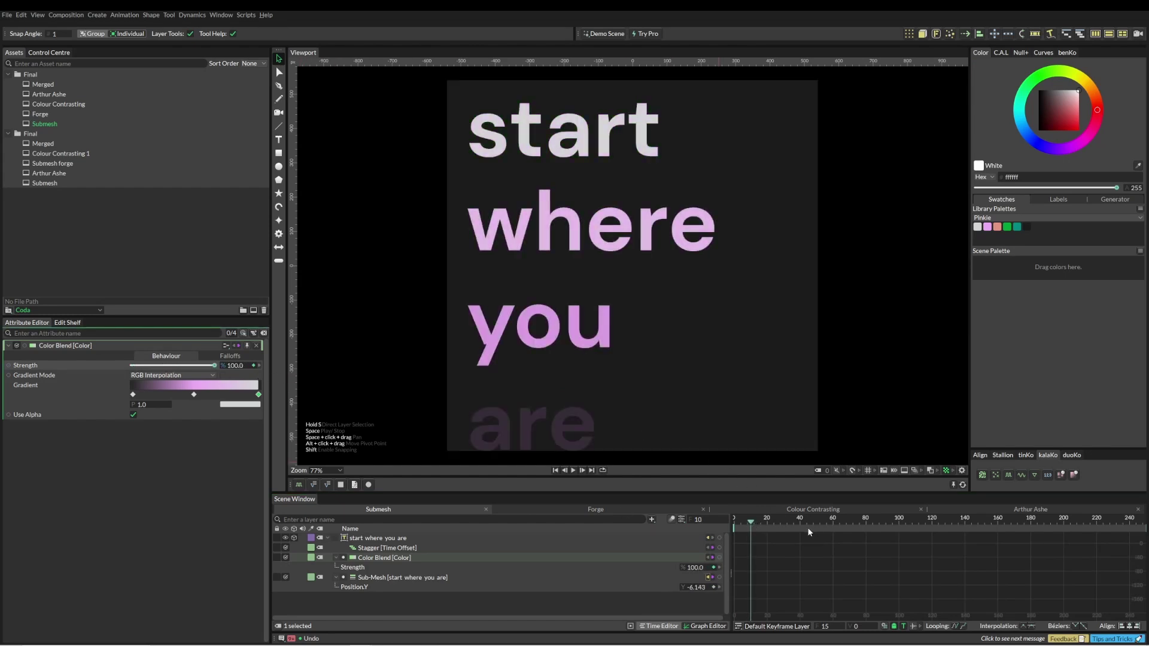
{"action": "key", "text": "space"}
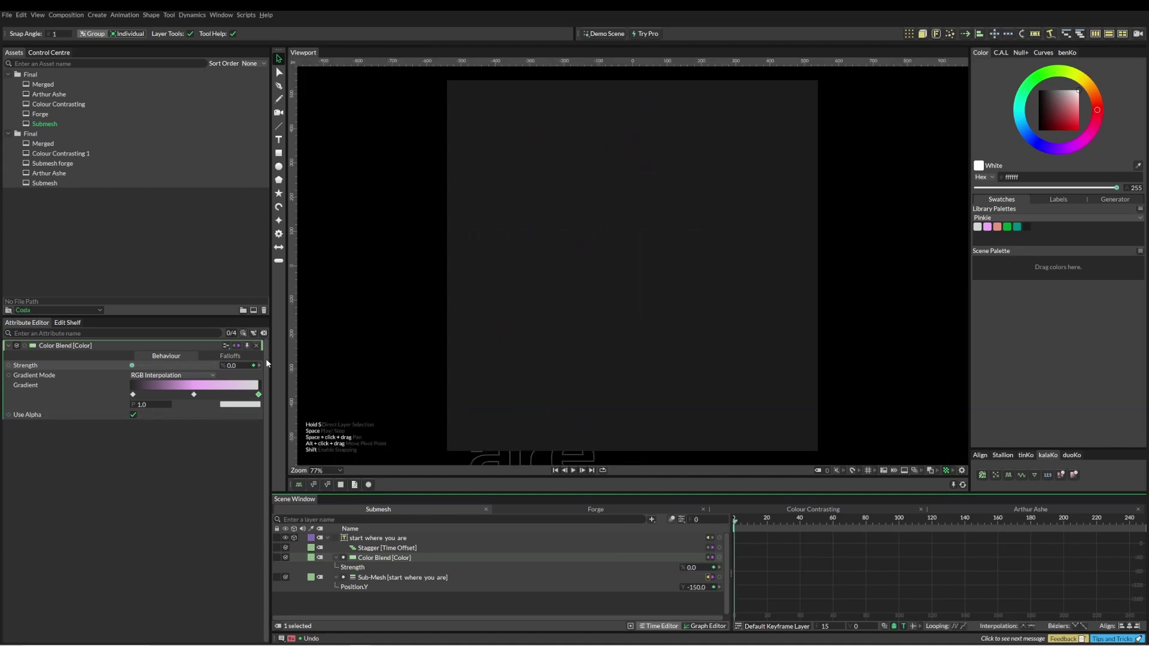
{"action": "key", "text": "space"}
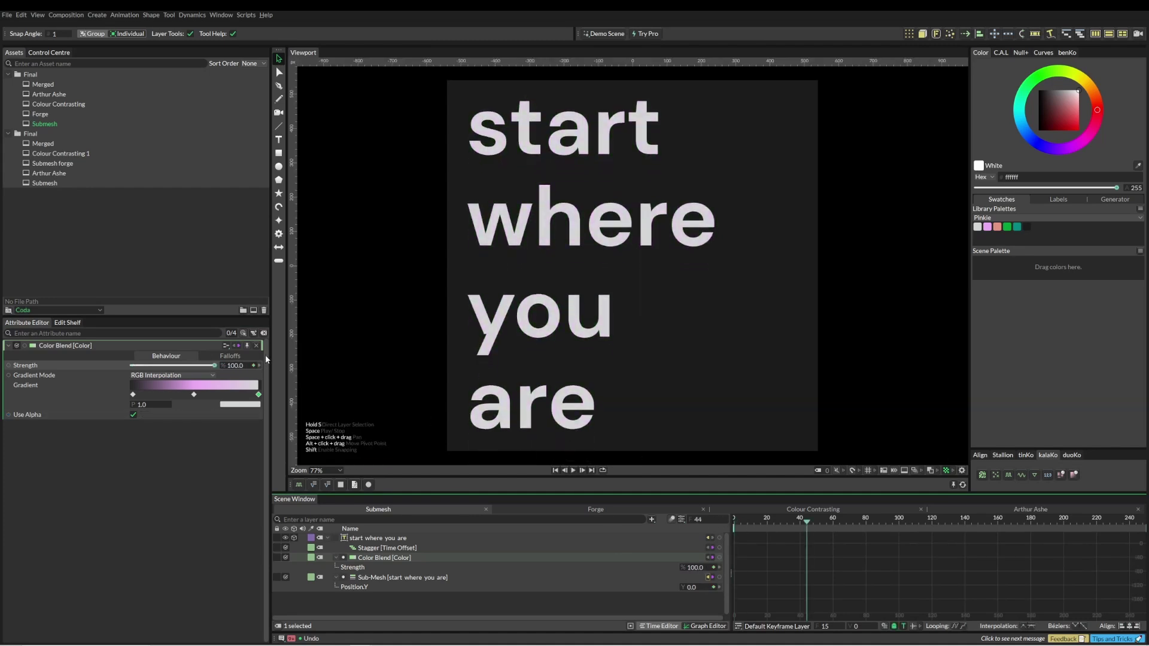
{"action": "key", "text": "Home"}
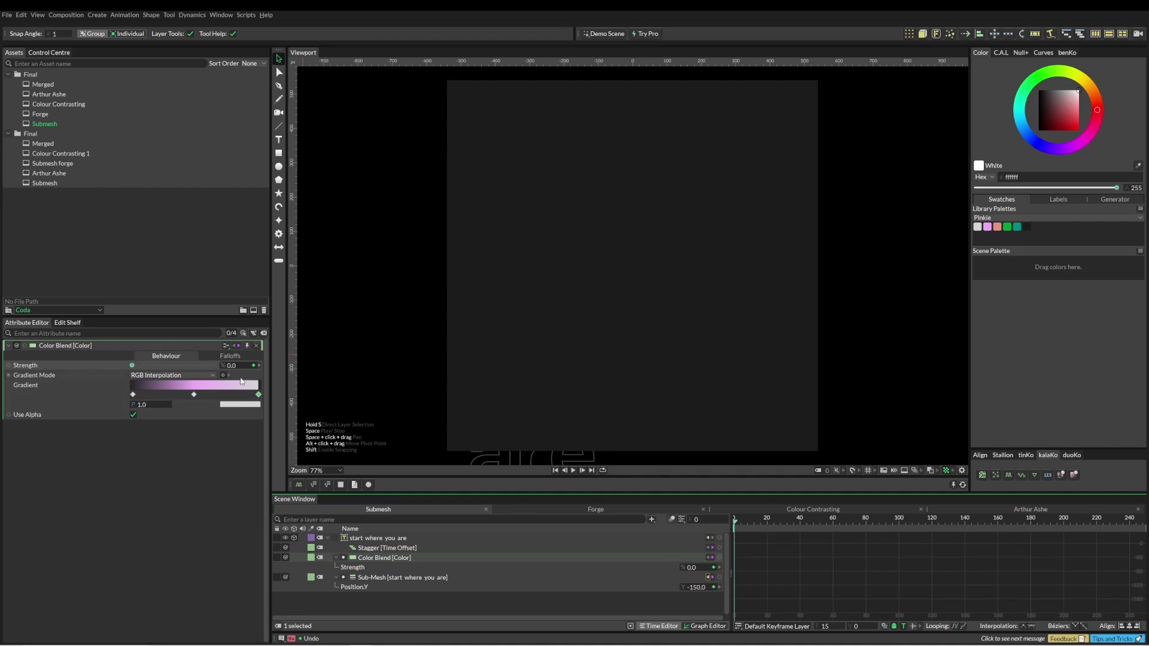
{"action": "key", "text": "space"}
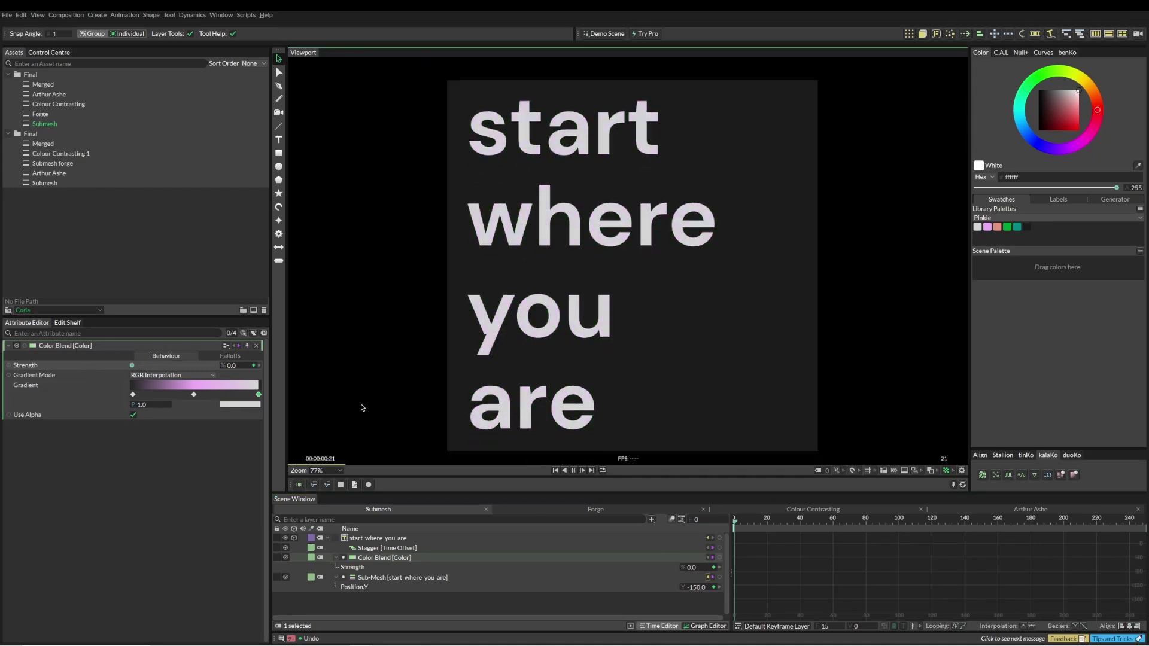
{"action": "key", "text": "space"}
{"action": "key", "text": "space"}
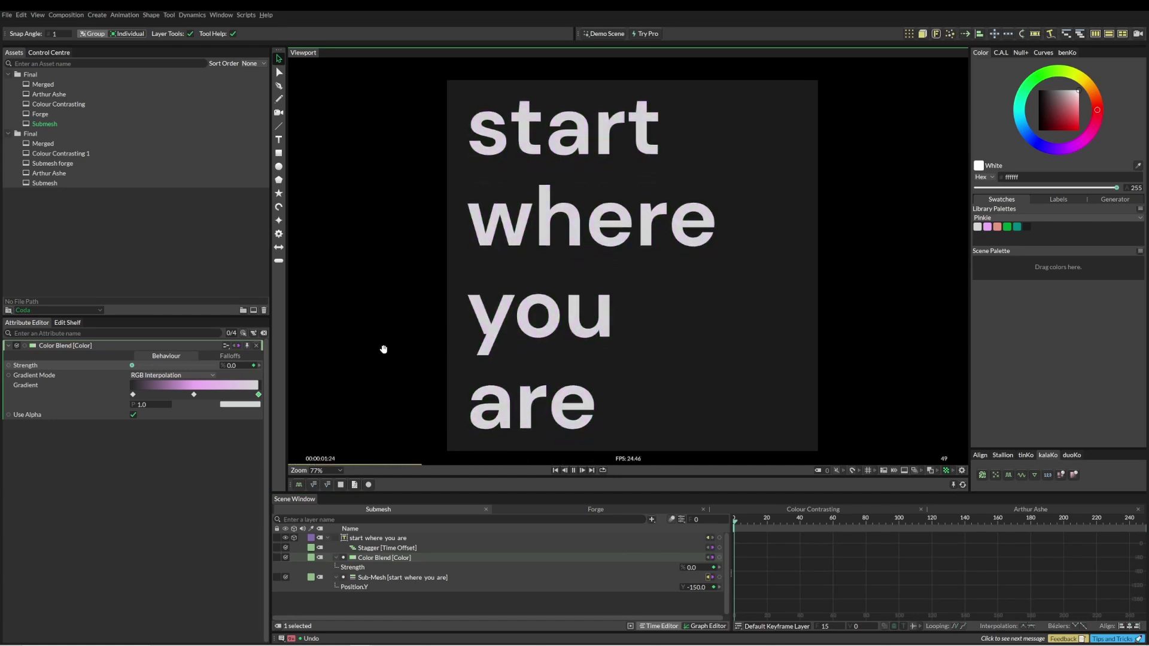
{"action": "key", "text": "space"}
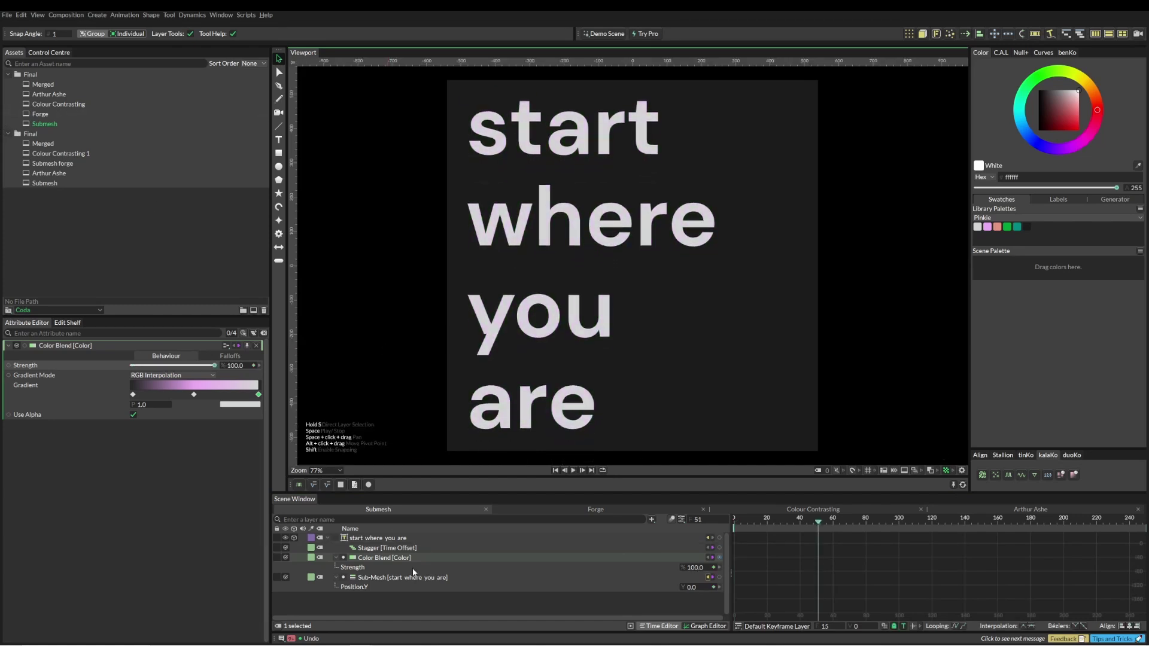
Add a Blur filter to the Sub-Mesh text and select it.
{"action": "left_click", "coordinate": [383, 577]}
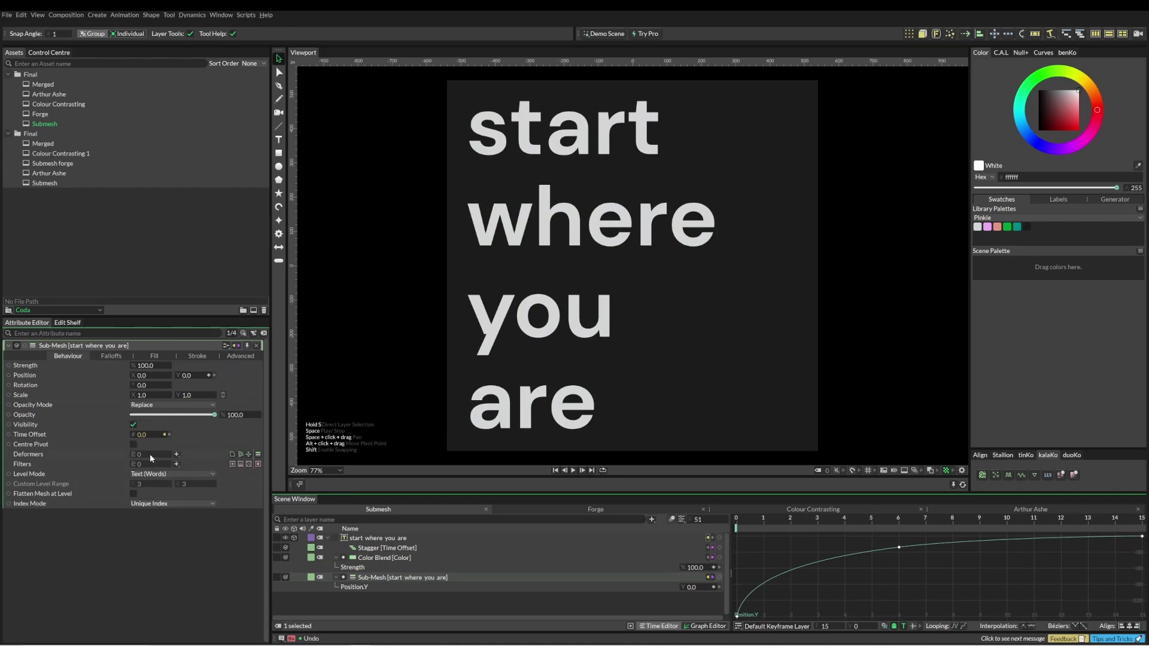
{"action": "left_click", "coordinate": [176, 465]}
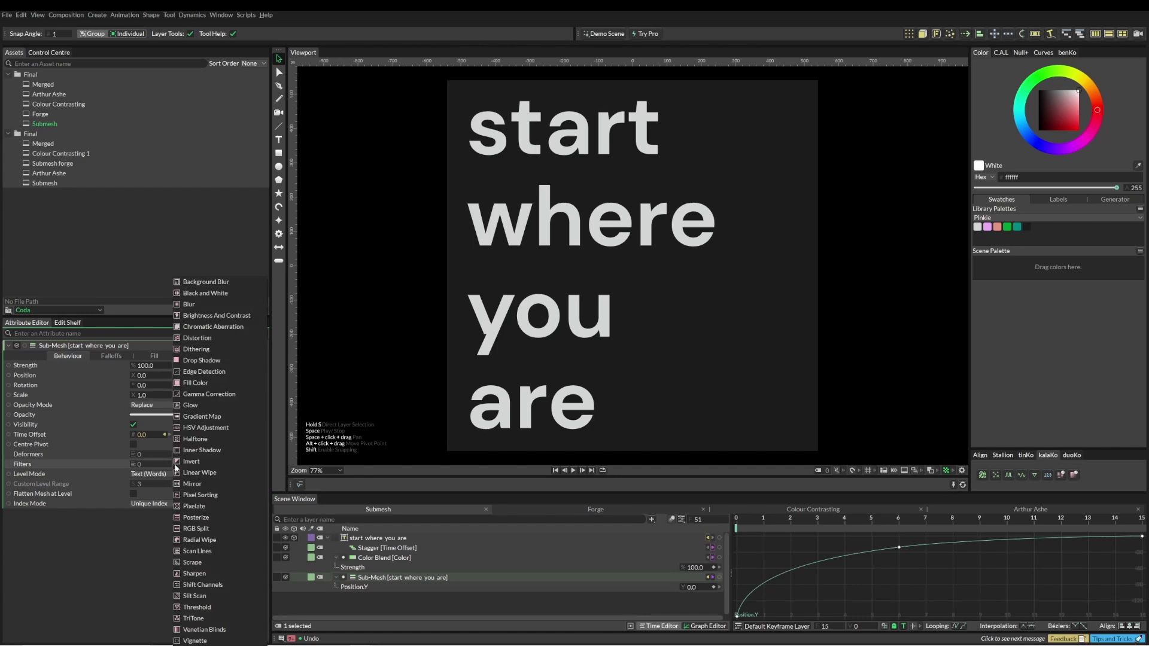
{"action": "left_click", "coordinate": [180, 305]}
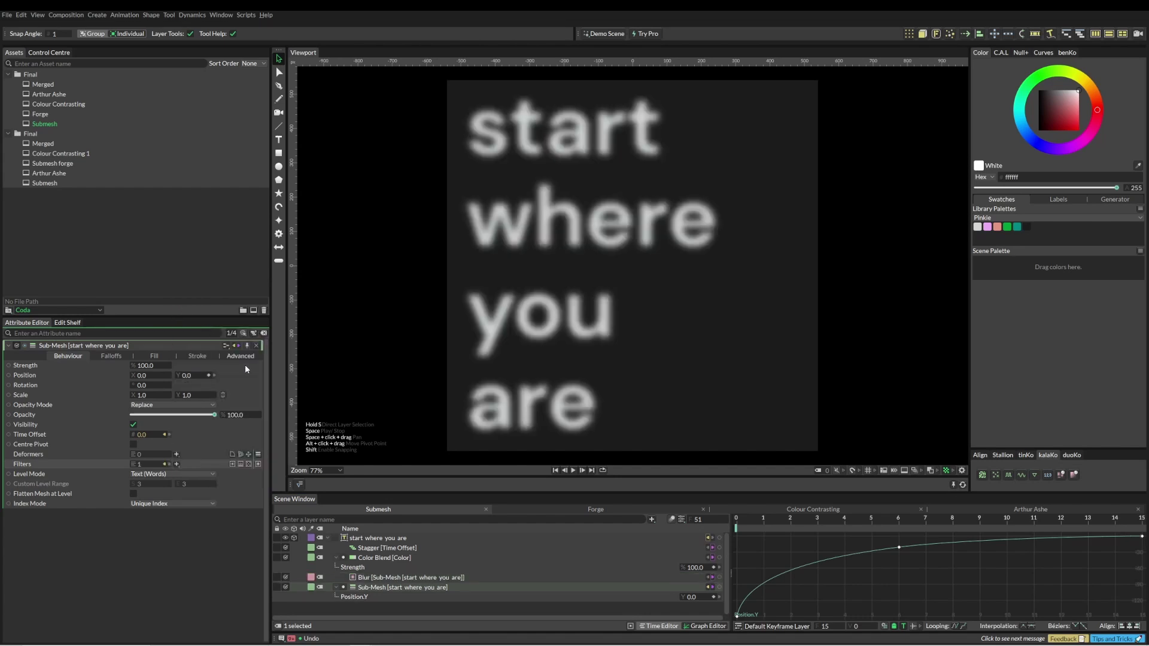
{"action": "left_click", "coordinate": [381, 578]}
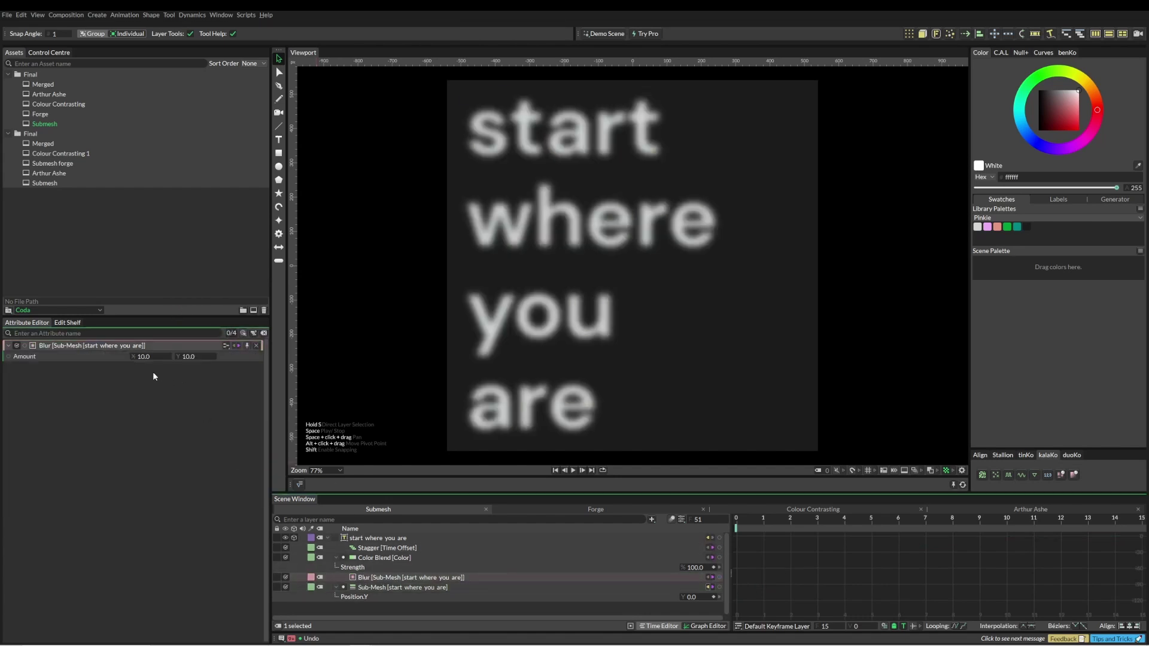
Drive the blur Amount with a Value behaviour set to 10, limited by an added falloff.
{"action": "right_click", "coordinate": [109, 353]}
{"action": "mouse_move", "coordinate": [150, 412]}
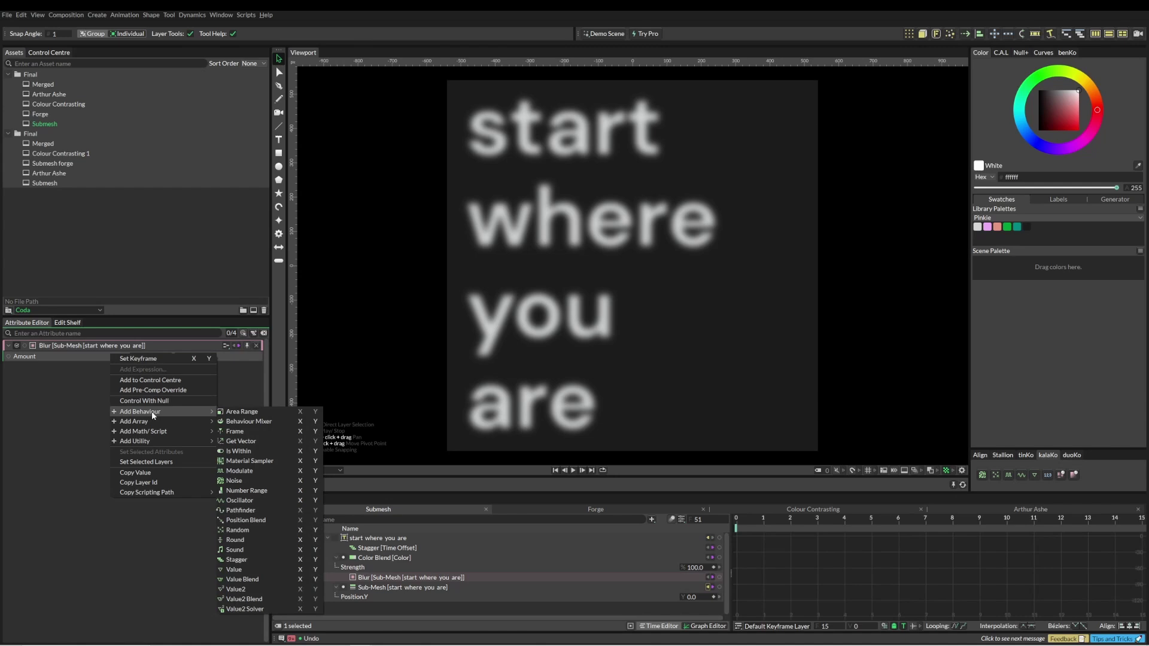
{"action": "left_click", "coordinate": [252, 572]}
{"action": "left_click", "coordinate": [364, 577]}
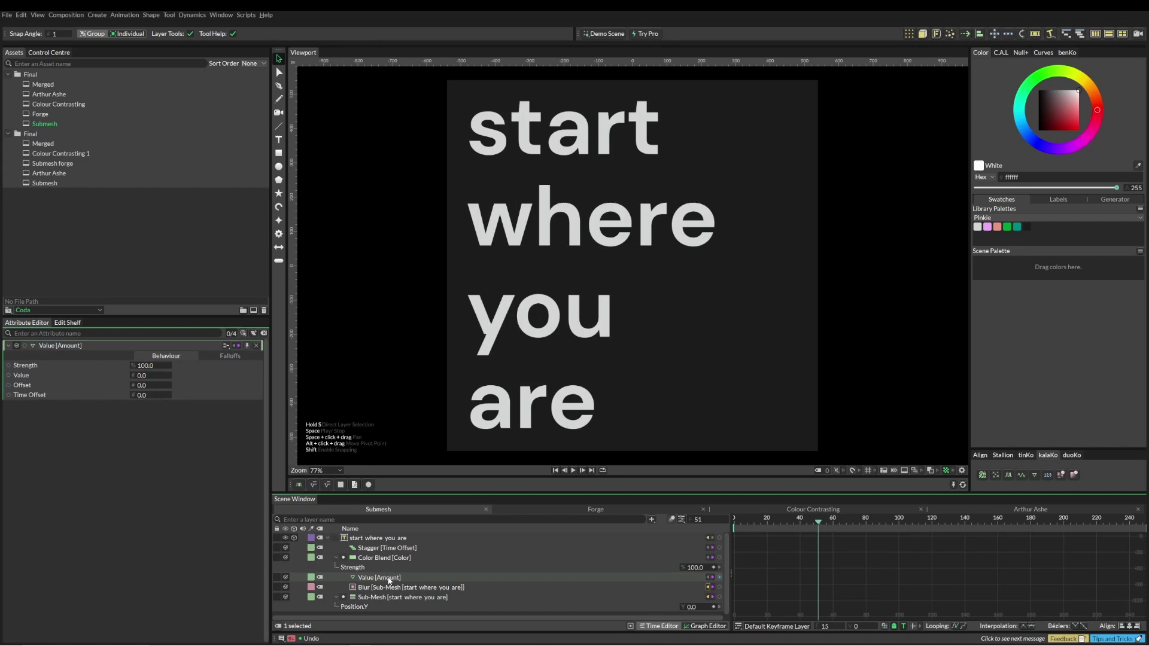
{"action": "left_click_drag", "start_coordinate": [139, 376], "coordinate": [160, 380]}
{"action": "left_click", "coordinate": [231, 356]}
{"action": "left_click", "coordinate": [157, 375]}
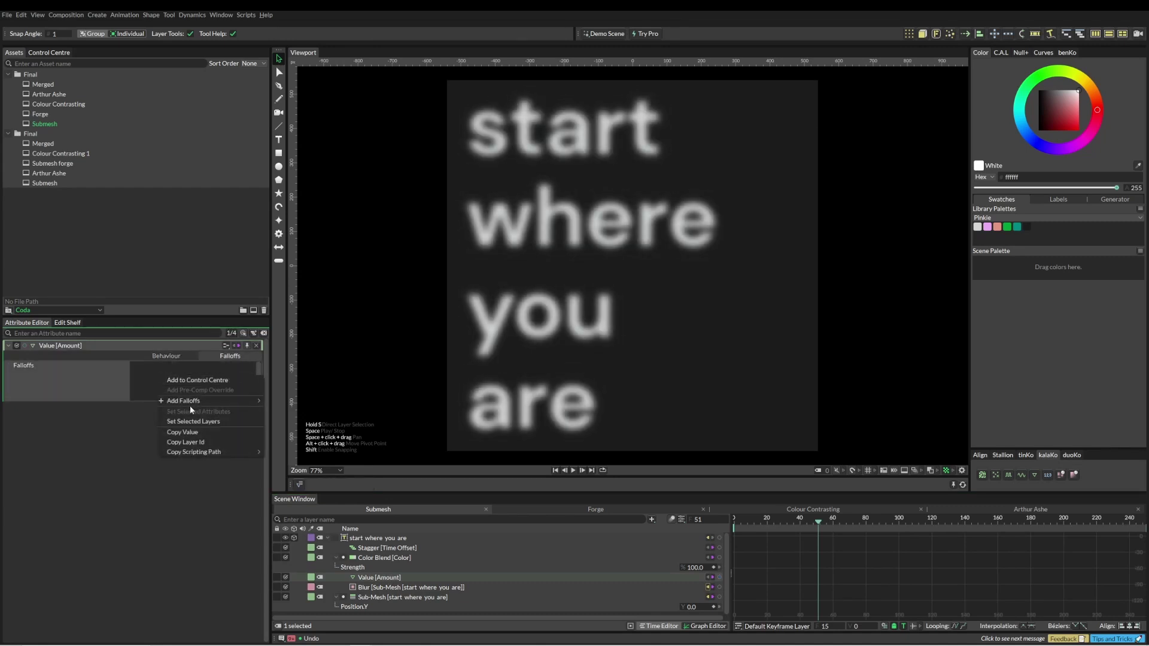
{"action": "left_click", "coordinate": [189, 406]}
{"action": "left_click", "coordinate": [383, 578]}
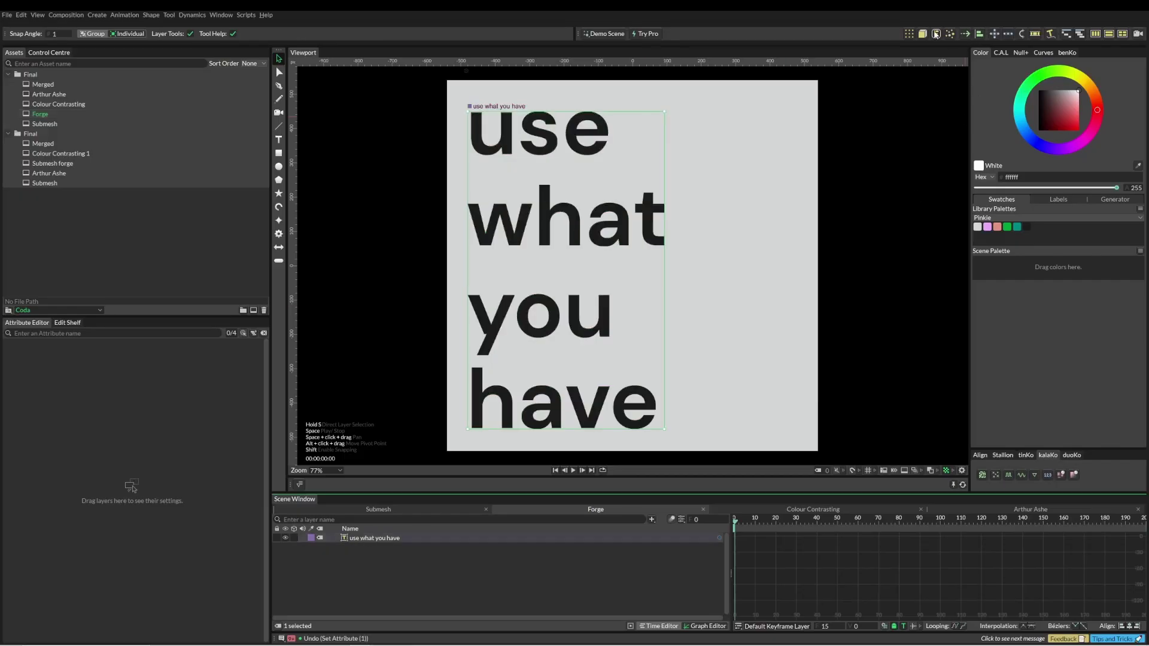
Add Forge Dynamics physics to the 'use what you have' quote and play the simulation.
{"action": "left_click", "coordinate": [935, 33]}
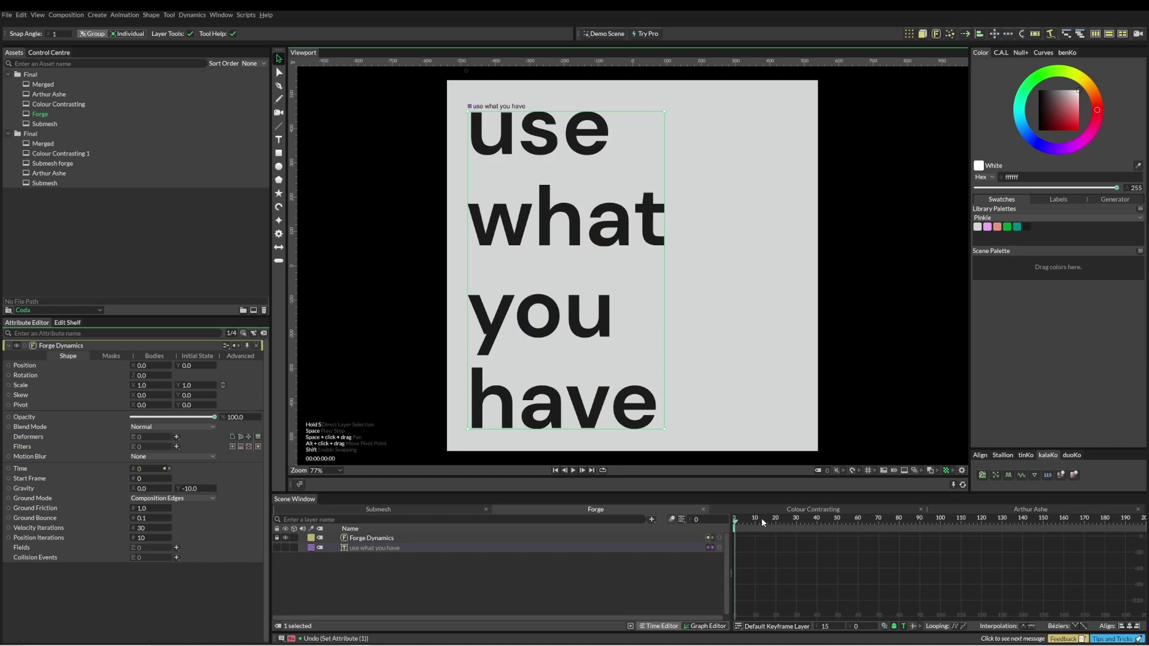
{"action": "key", "text": "space"}
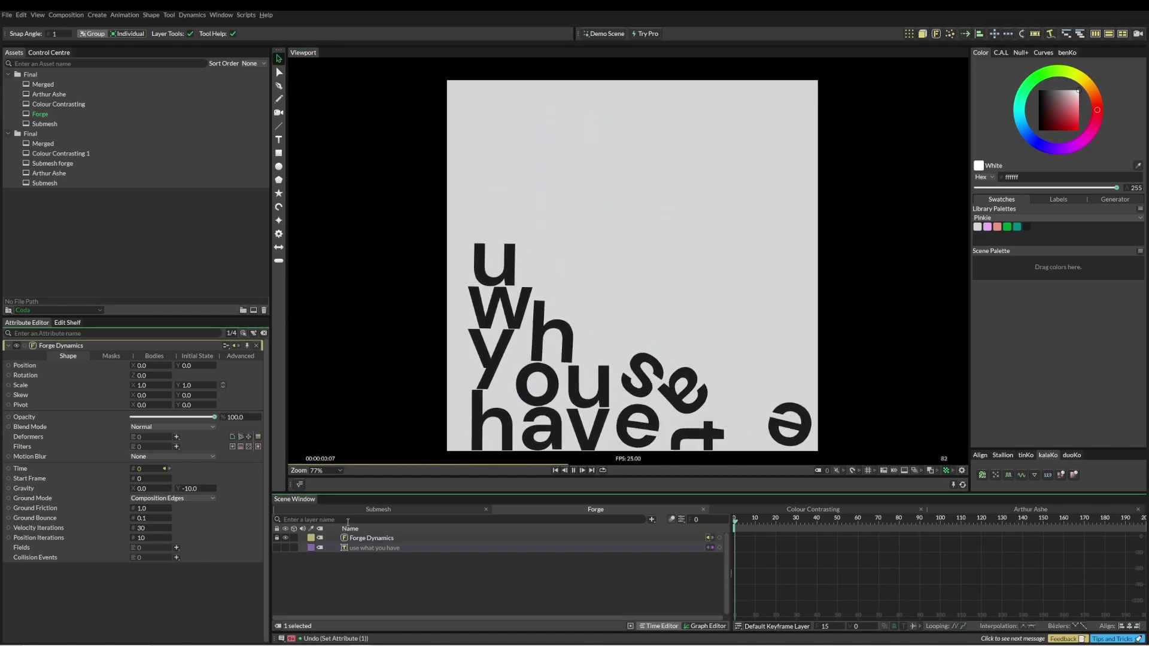
{"action": "key", "text": "space"}
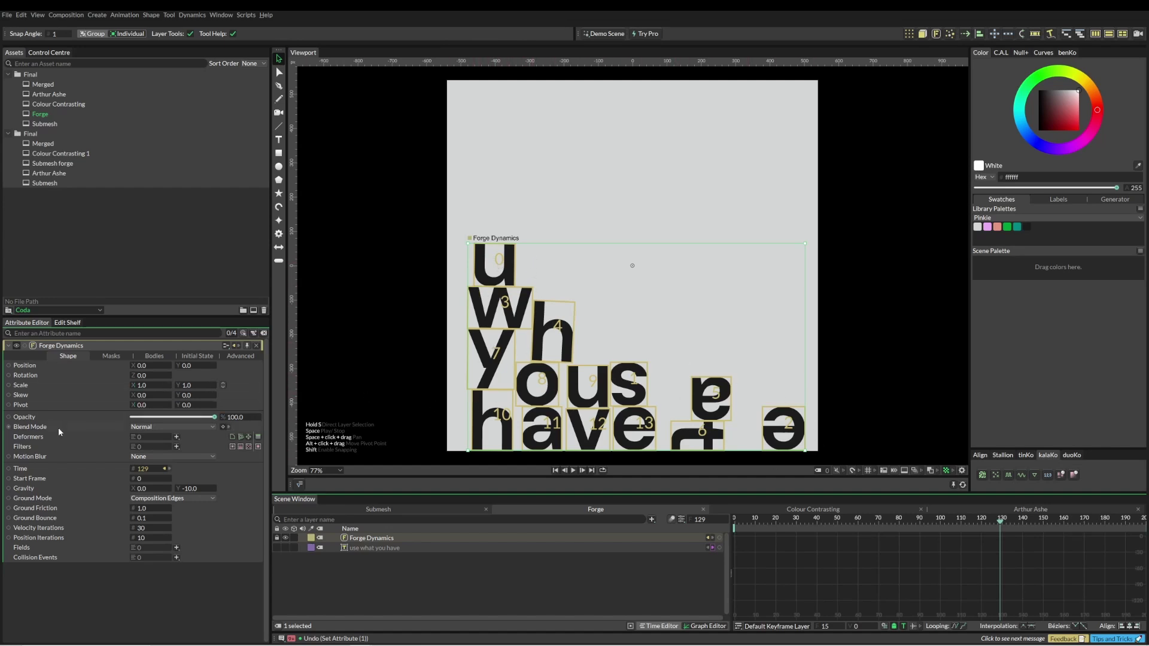
Set the text body's Collision Shape Type to Polygon and replay the simulation from frame 0.
{"action": "left_click", "coordinate": [153, 357]}
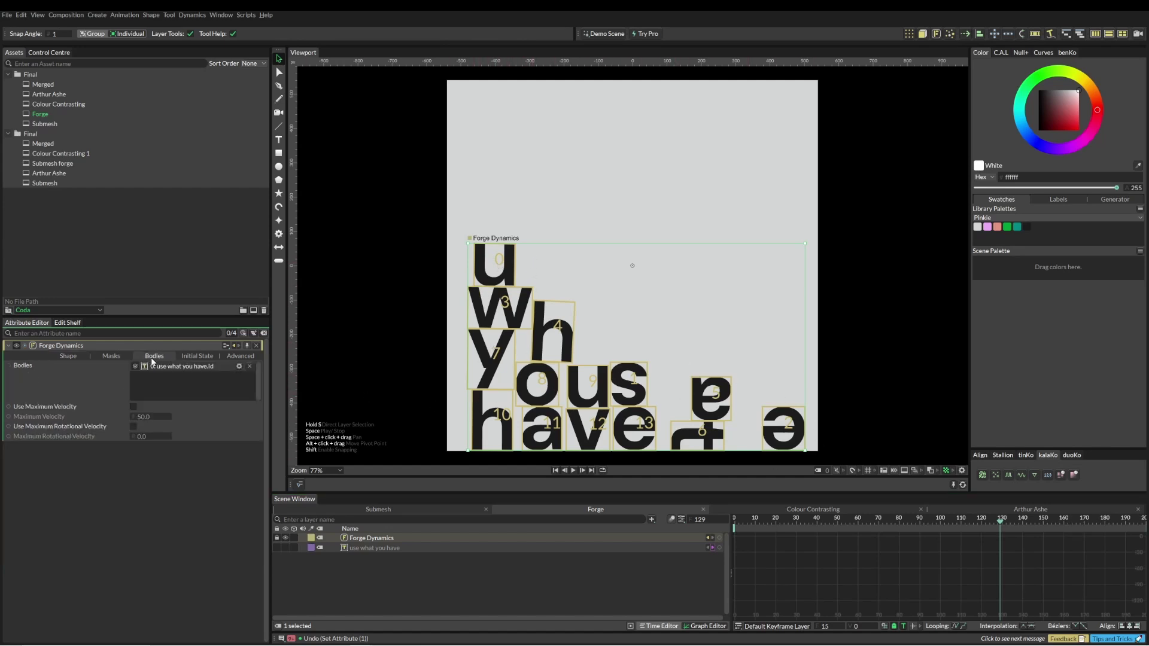
{"action": "left_click", "coordinate": [240, 367]}
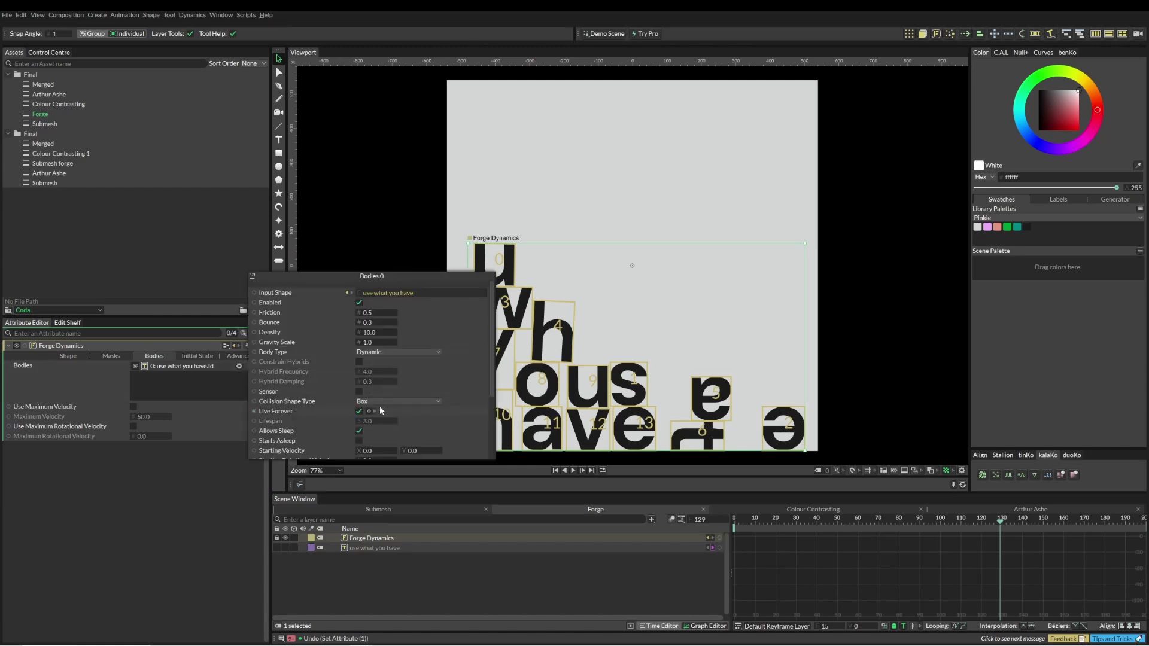
{"action": "left_click", "coordinate": [362, 402]}
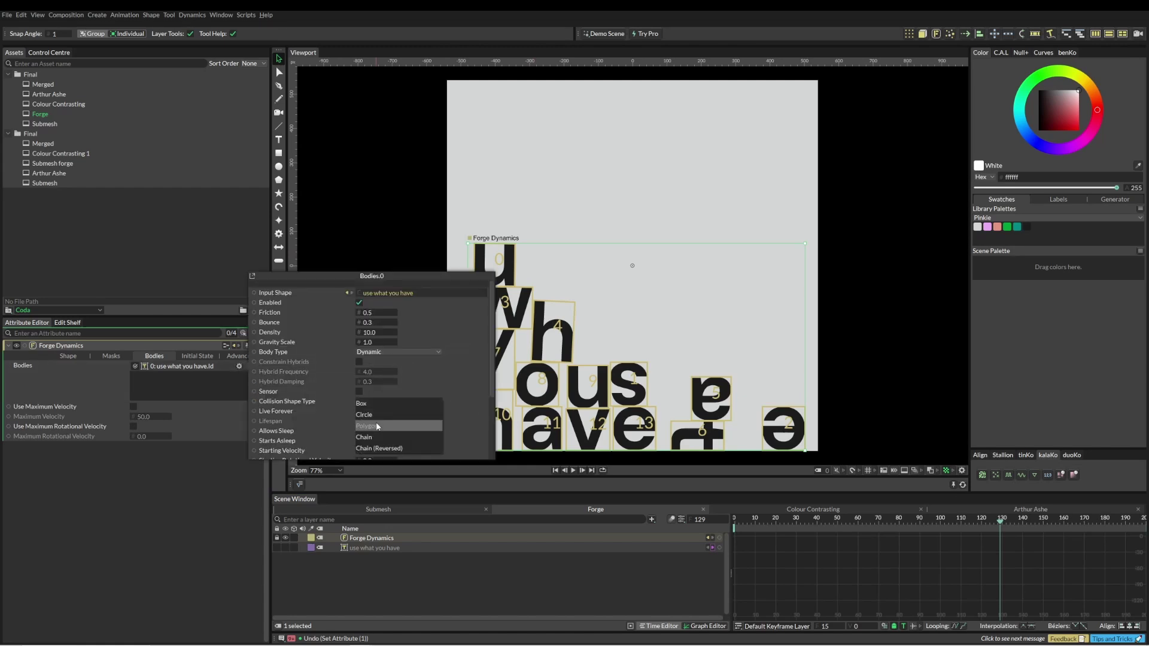
{"action": "left_click", "coordinate": [378, 426]}
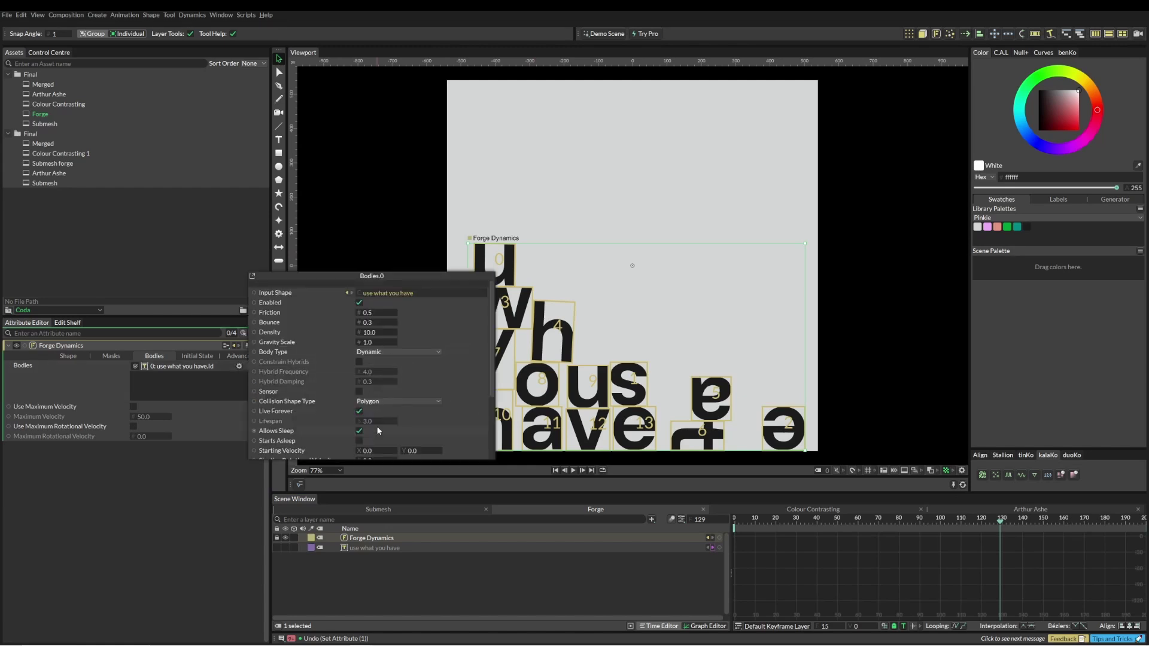
{"action": "left_click", "coordinate": [555, 470]}
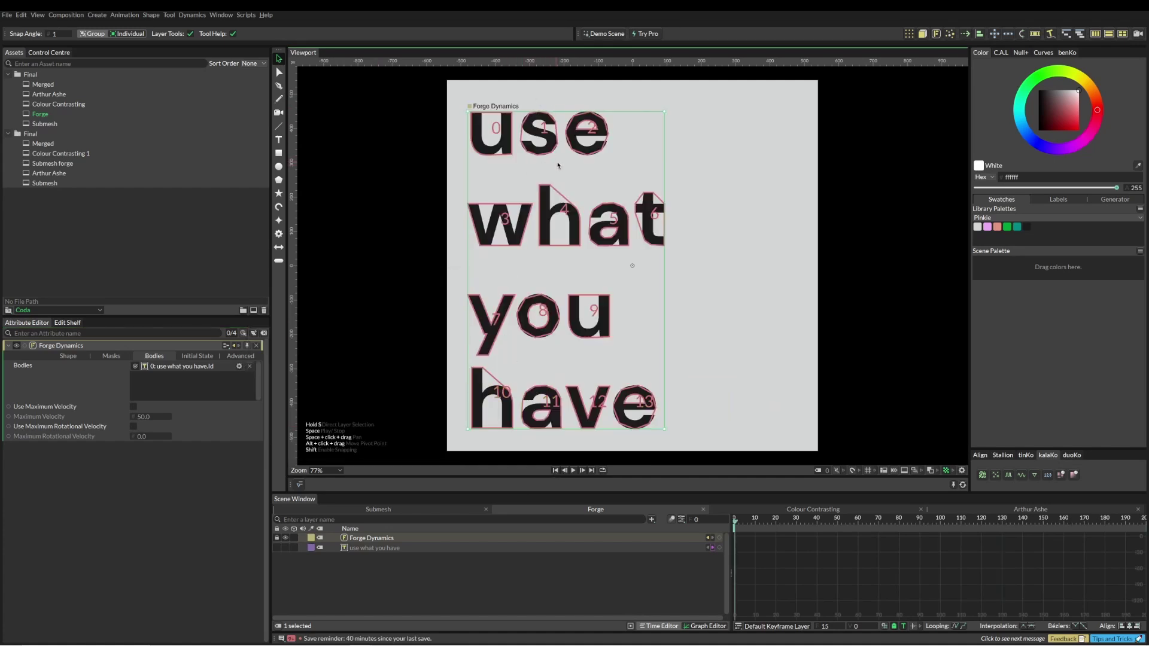
{"action": "left_click", "coordinate": [573, 471]}
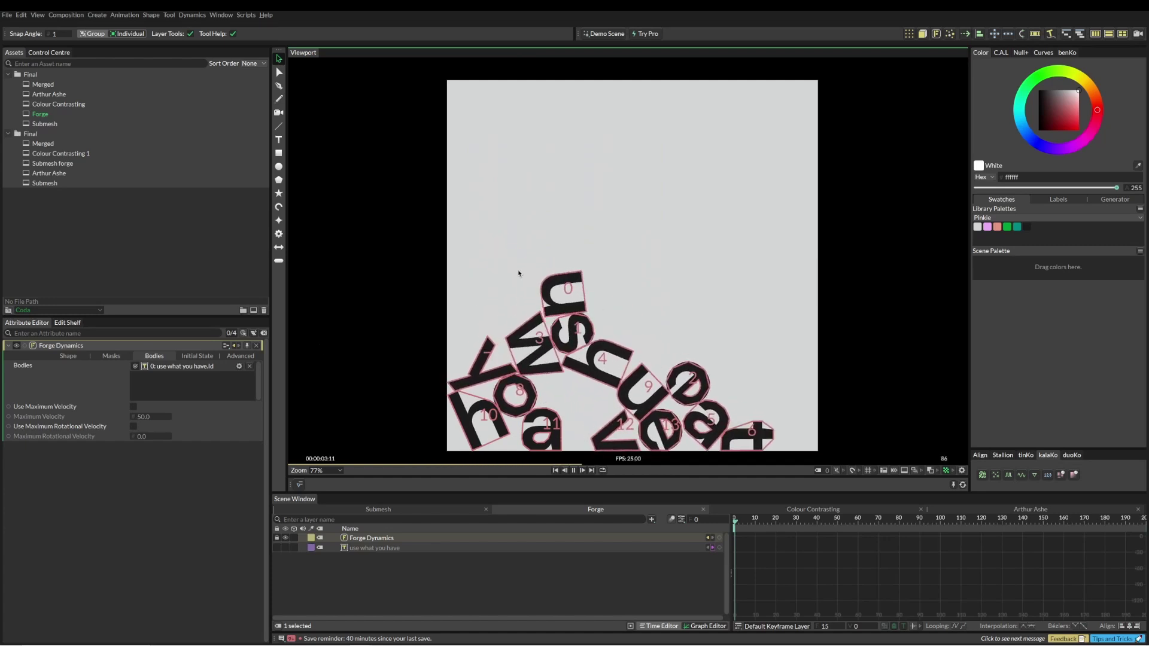
{"action": "left_click", "coordinate": [555, 471]}
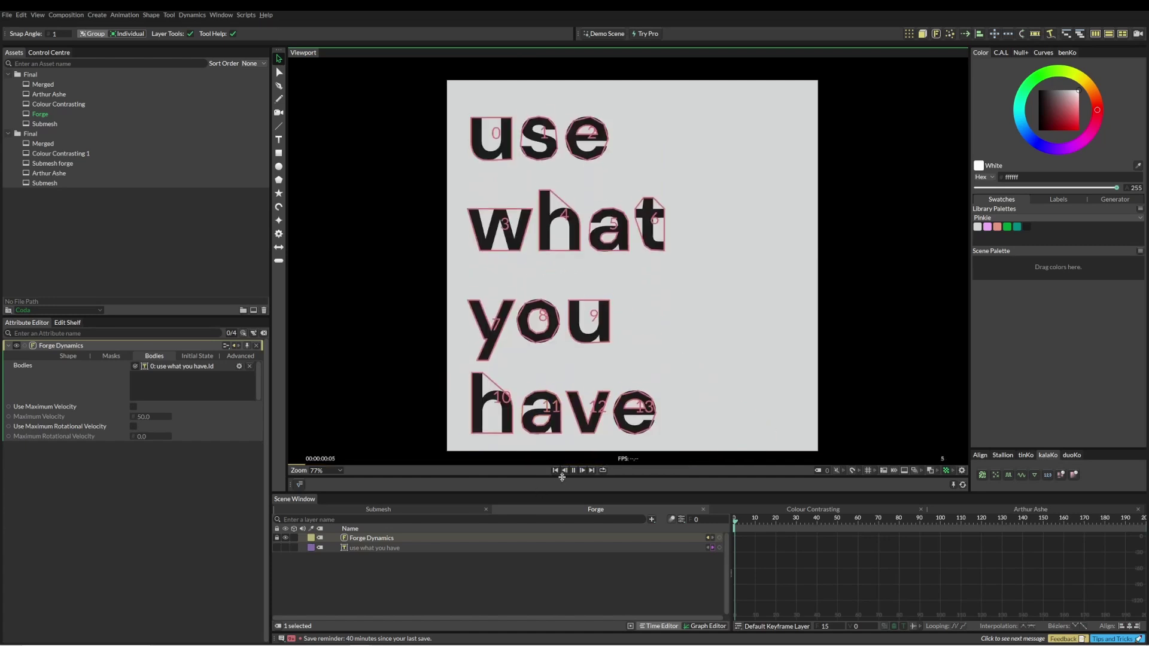
{"action": "left_click", "coordinate": [572, 470]}
Set Forge Dynamics World Scale to 0.5 in the Advanced settings and preview the falling letters.
{"action": "left_click", "coordinate": [555, 470]}
{"action": "left_click", "coordinate": [241, 356]}
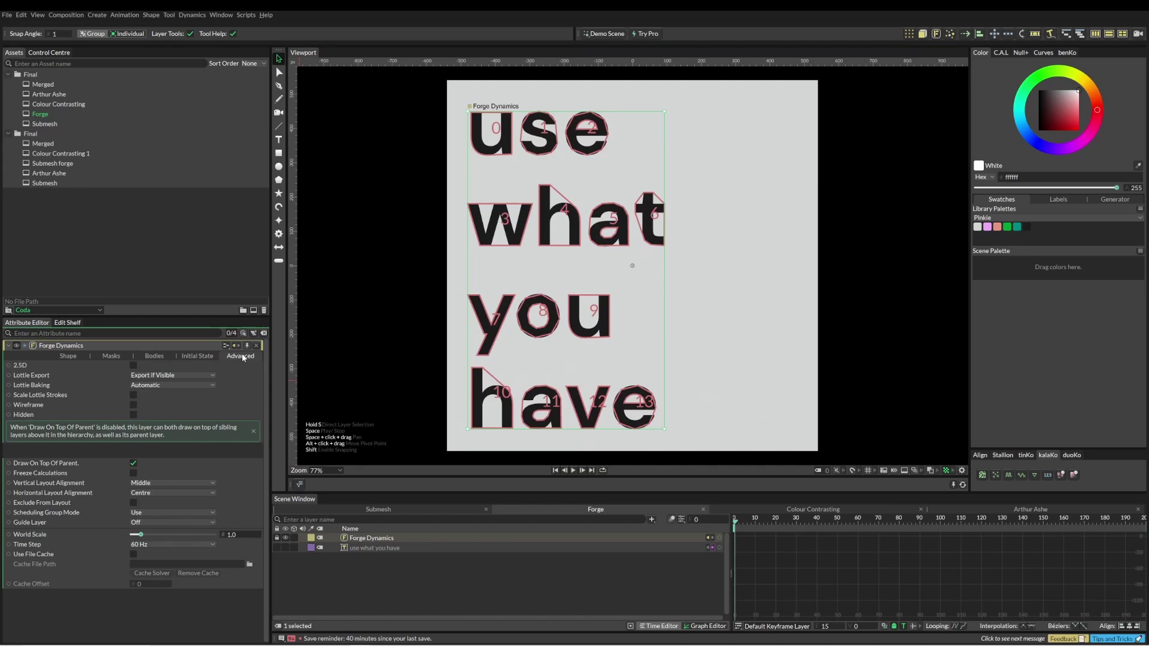
{"action": "left_click", "coordinate": [235, 536]}
{"action": "type", "text": "0.5"}
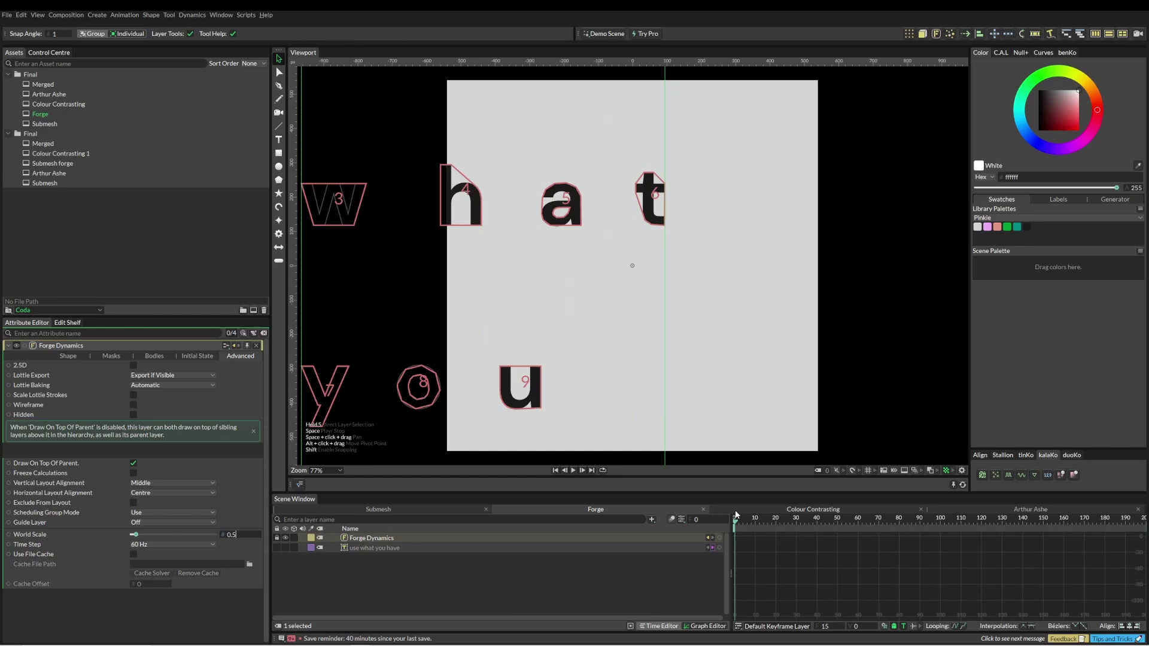
{"action": "key", "text": "space"}
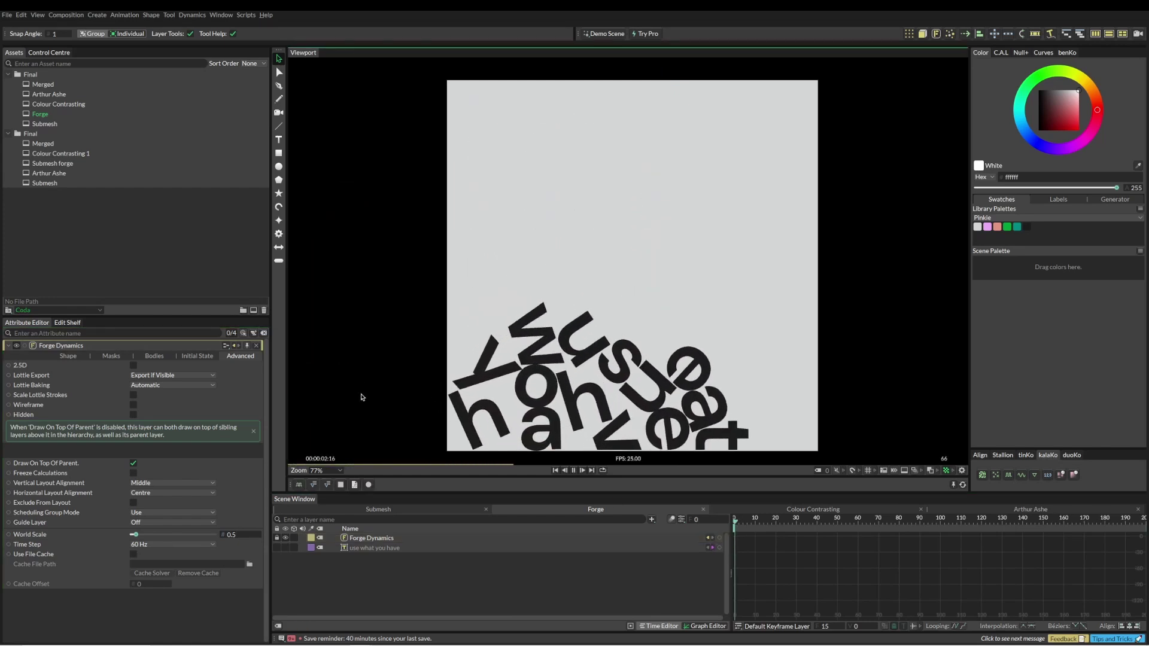
{"action": "key", "text": "space"}
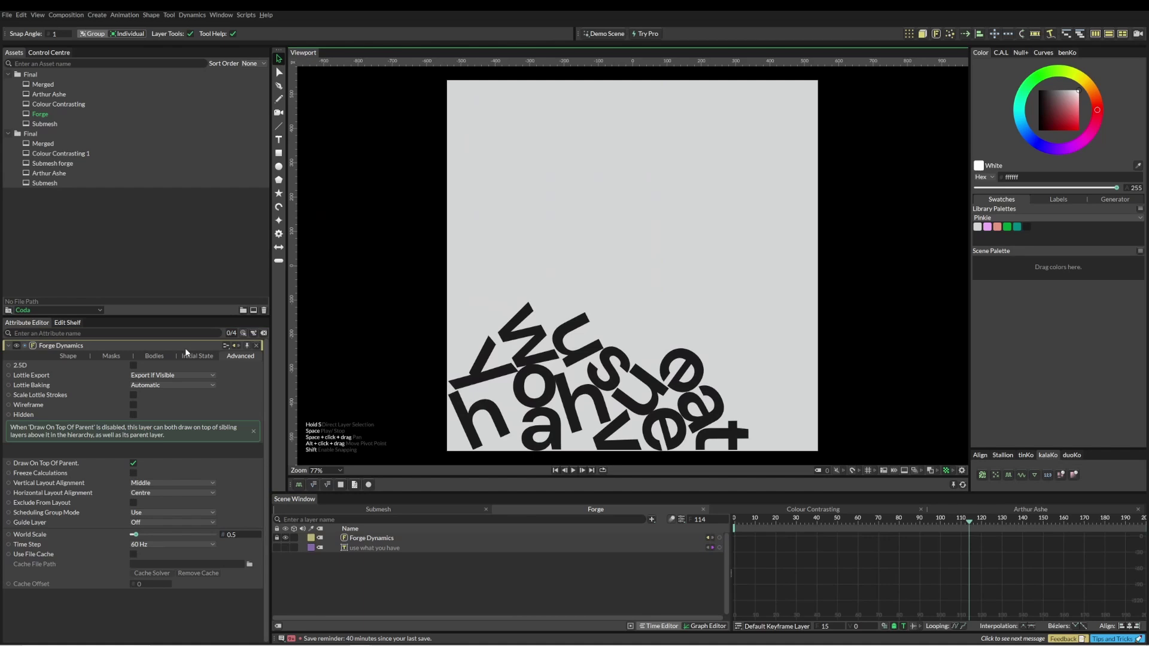
{"action": "left_click", "coordinate": [183, 357]}
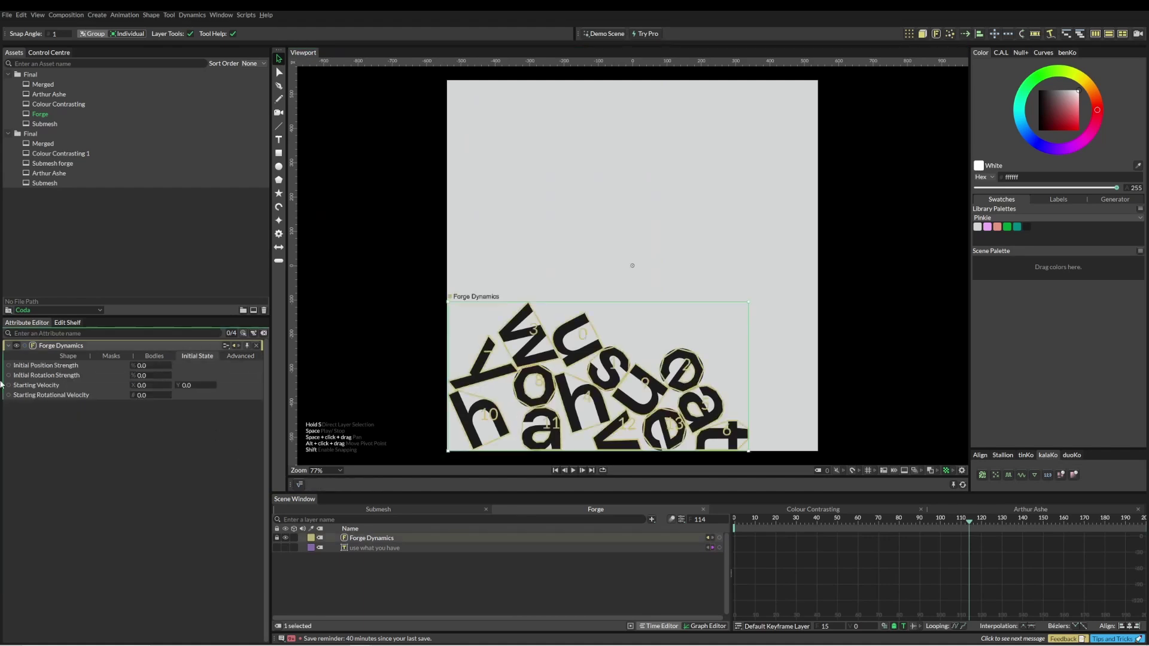
Drive Starting Velocity with a Random behaviour ranging -15 to 15 and preview it.
{"action": "right_click", "coordinate": [80, 384]}
{"action": "mouse_move", "coordinate": [138, 441]}
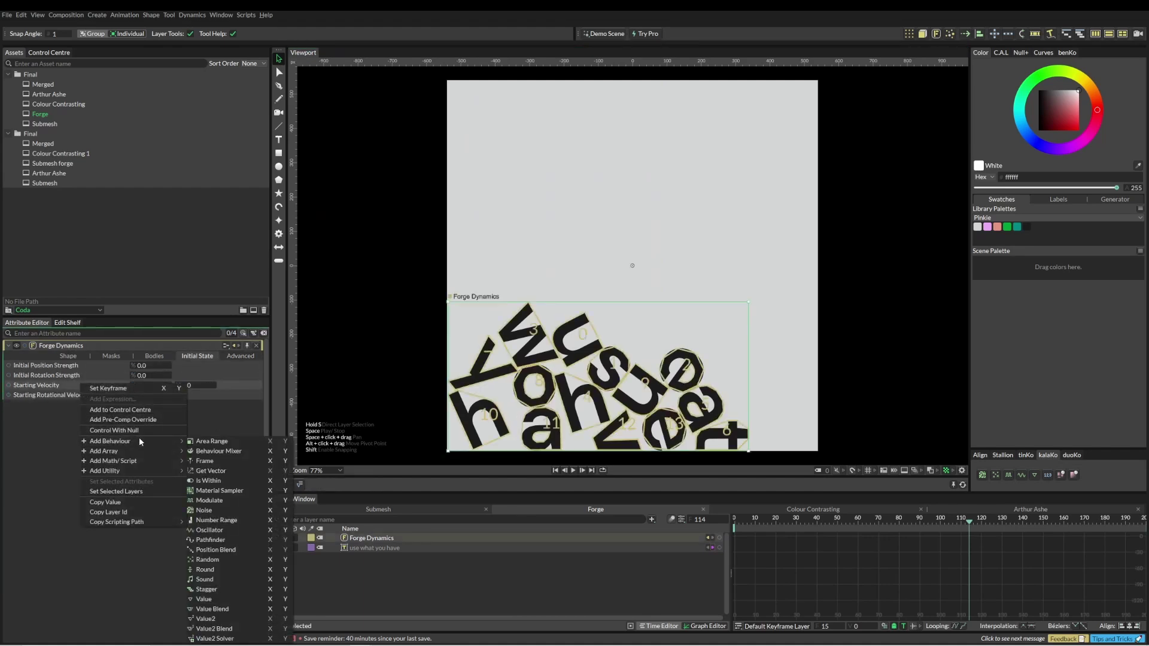
{"action": "left_click", "coordinate": [209, 561]}
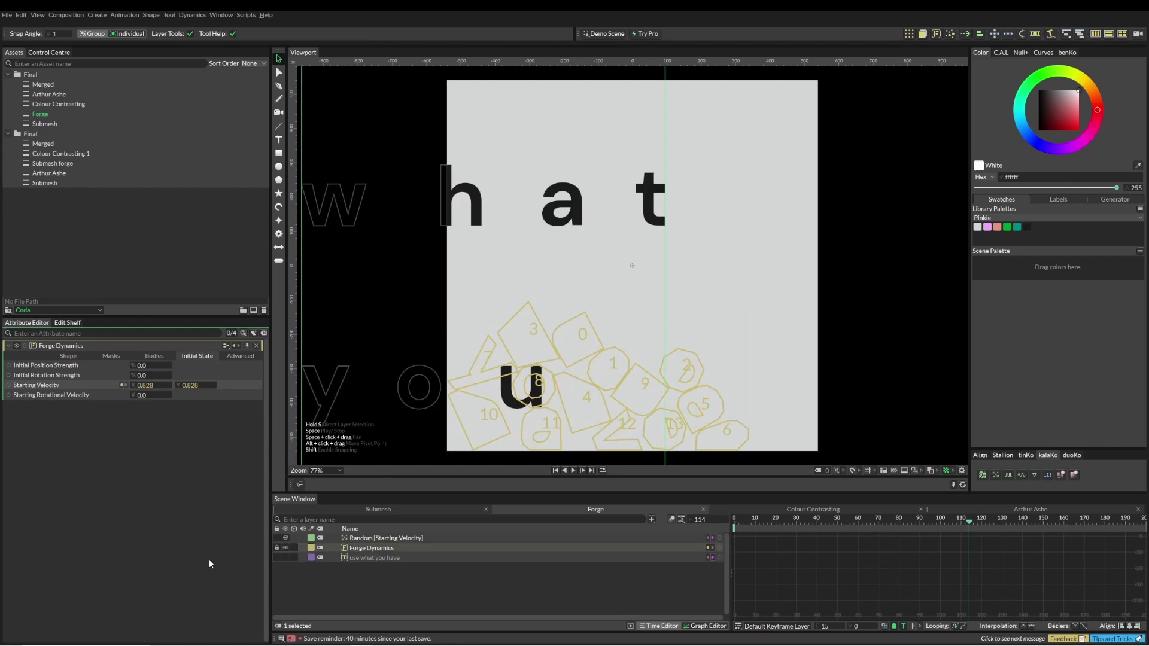
{"action": "left_click", "coordinate": [386, 538]}
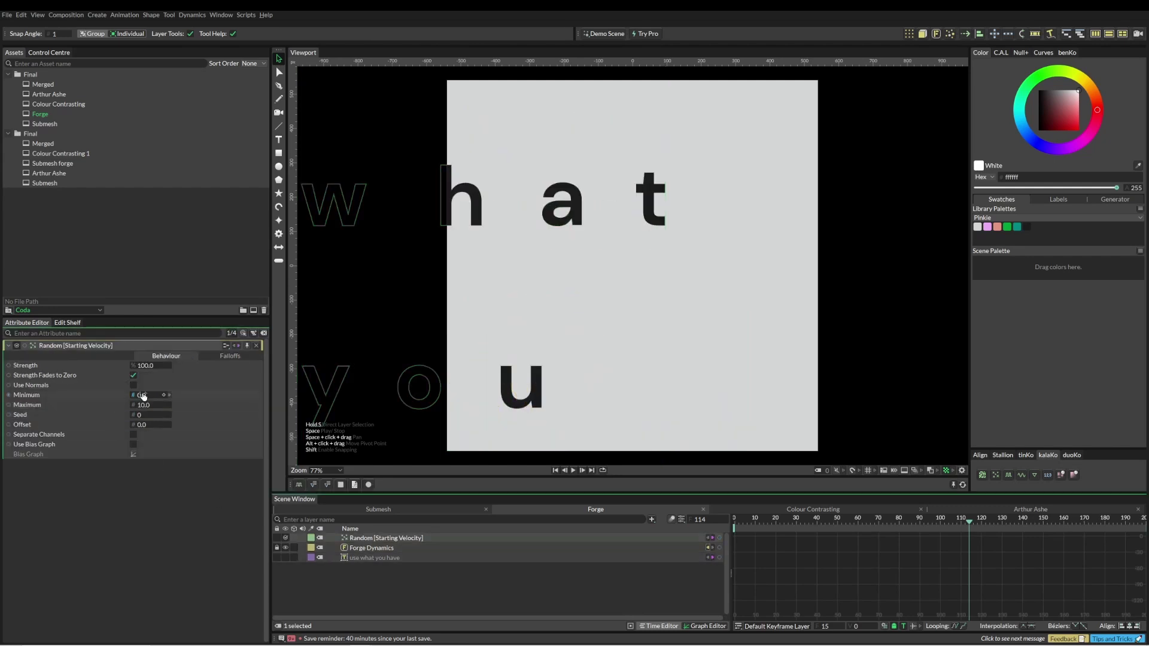
{"action": "left_click", "coordinate": [143, 396]}
{"action": "type", "text": "-15"}
{"action": "key", "text": "Tab"}
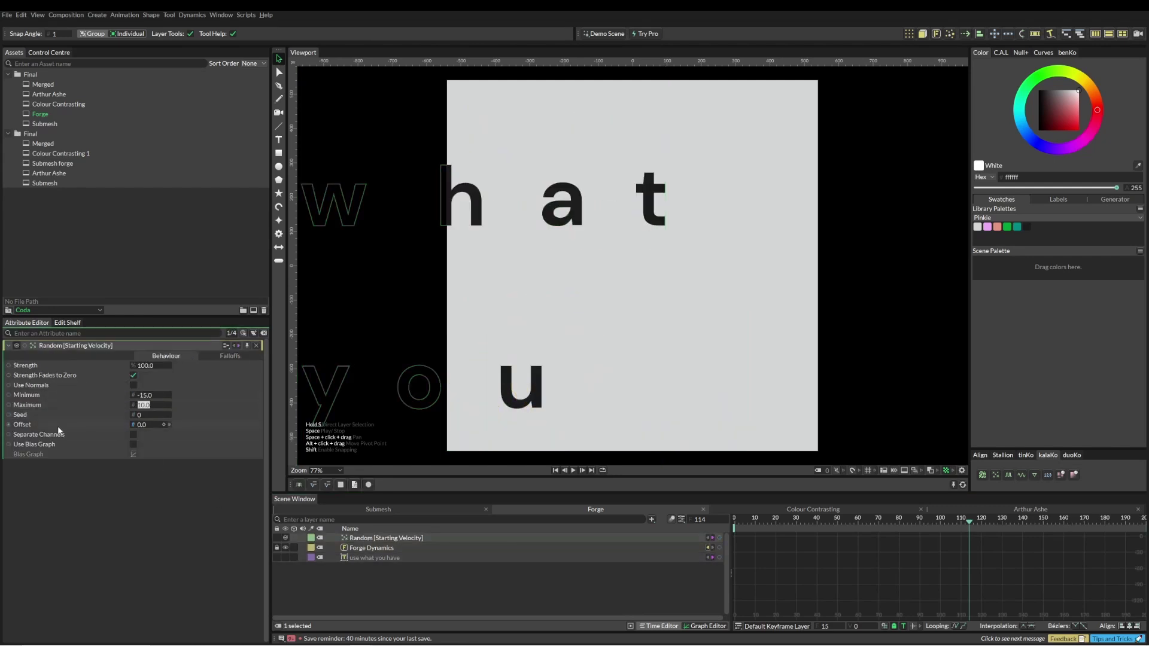
{"action": "type", "text": "15"}
{"action": "left_click_drag", "start_coordinate": [765, 531], "coordinate": [685, 516]}
{"action": "key", "text": "space"}
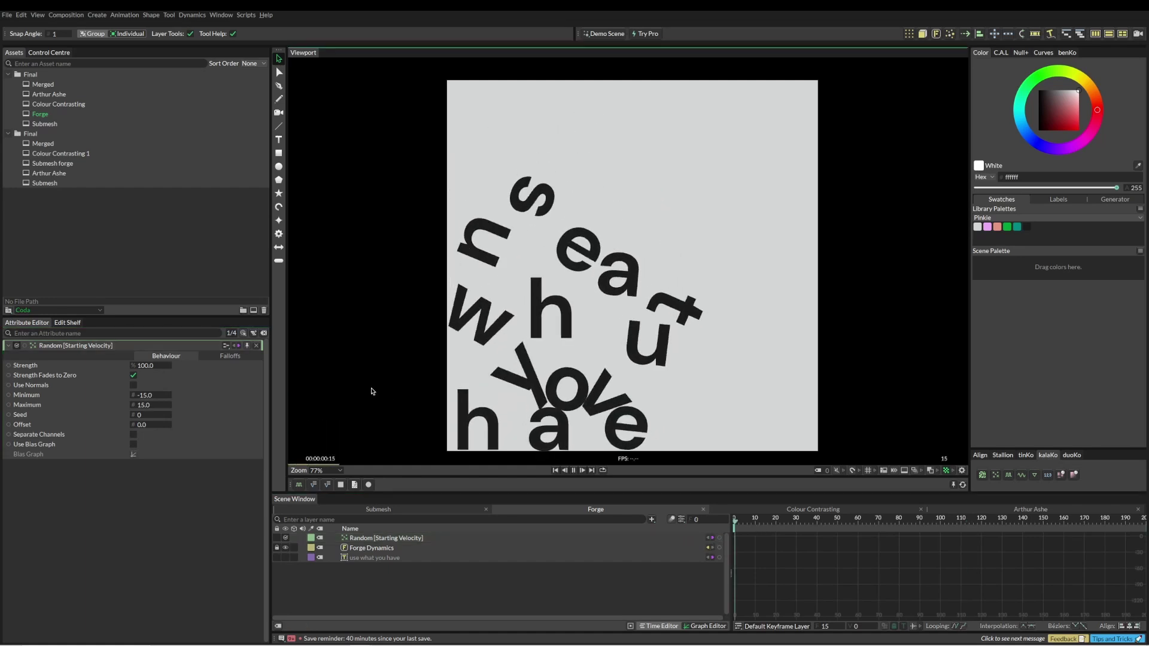
Widen the Random range to -30 through 30 and replay from the first frame.
{"action": "double_click", "coordinate": [147, 396]}
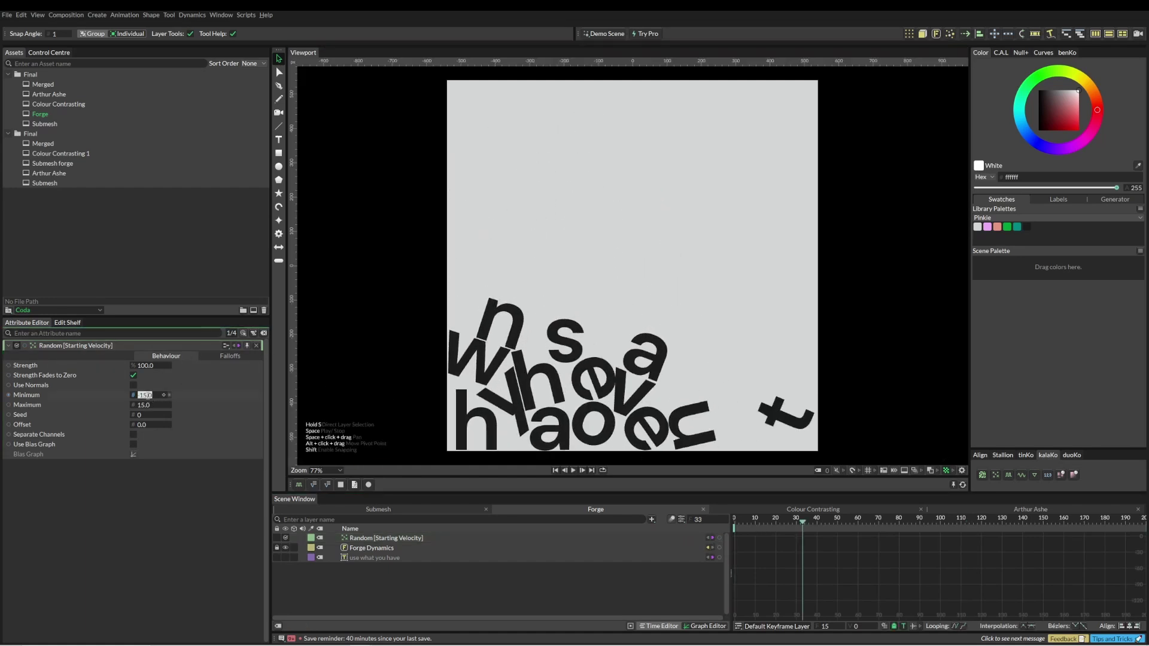
{"action": "type", "text": "-30"}
{"action": "key", "text": "Tab"}
{"action": "type", "text": "30.0"}
{"action": "key", "text": "Home"}
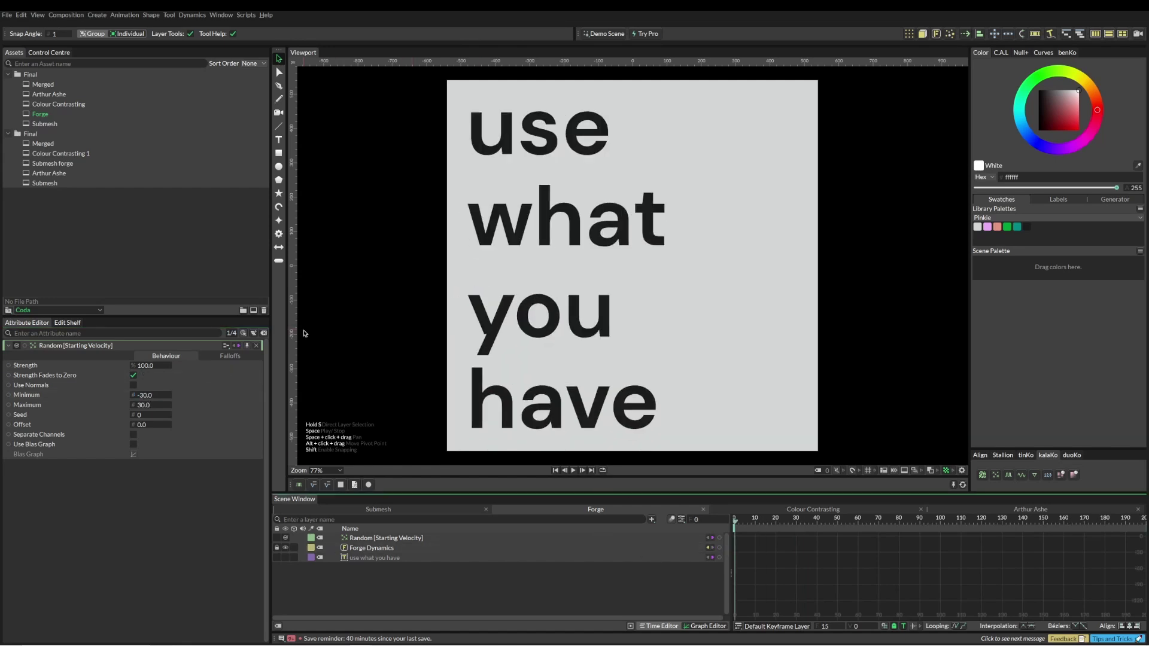
{"action": "key", "text": "space"}
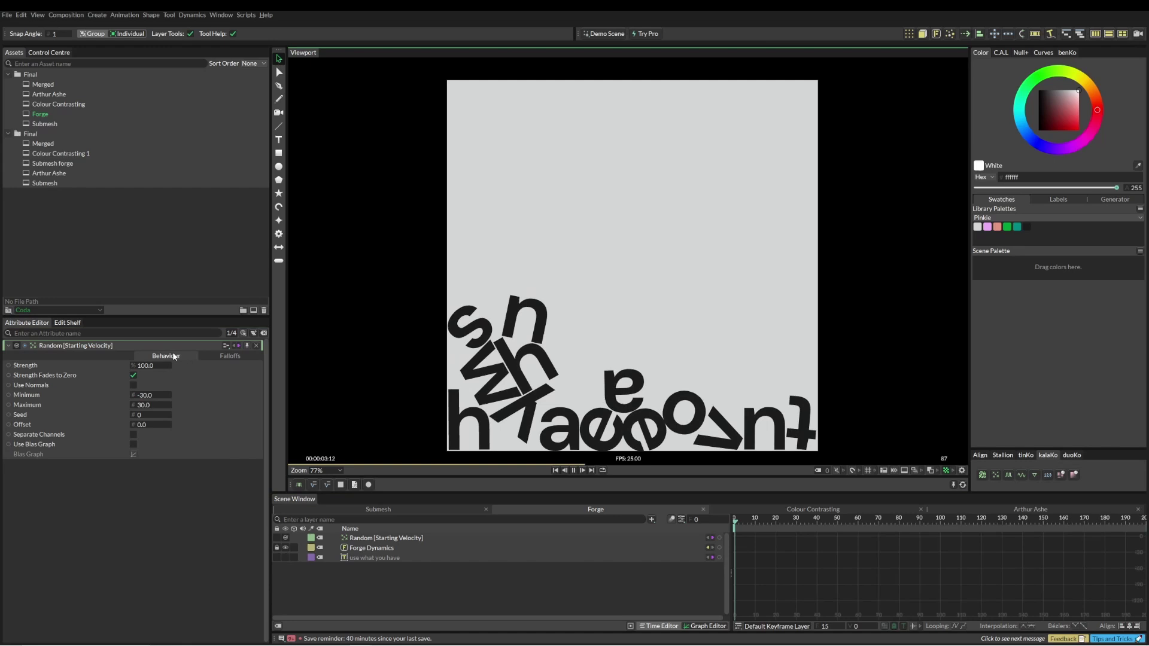
Set Forge Dynamics Start Frame to 15 and Gravity Y to 0.
{"action": "left_click", "coordinate": [365, 548]}
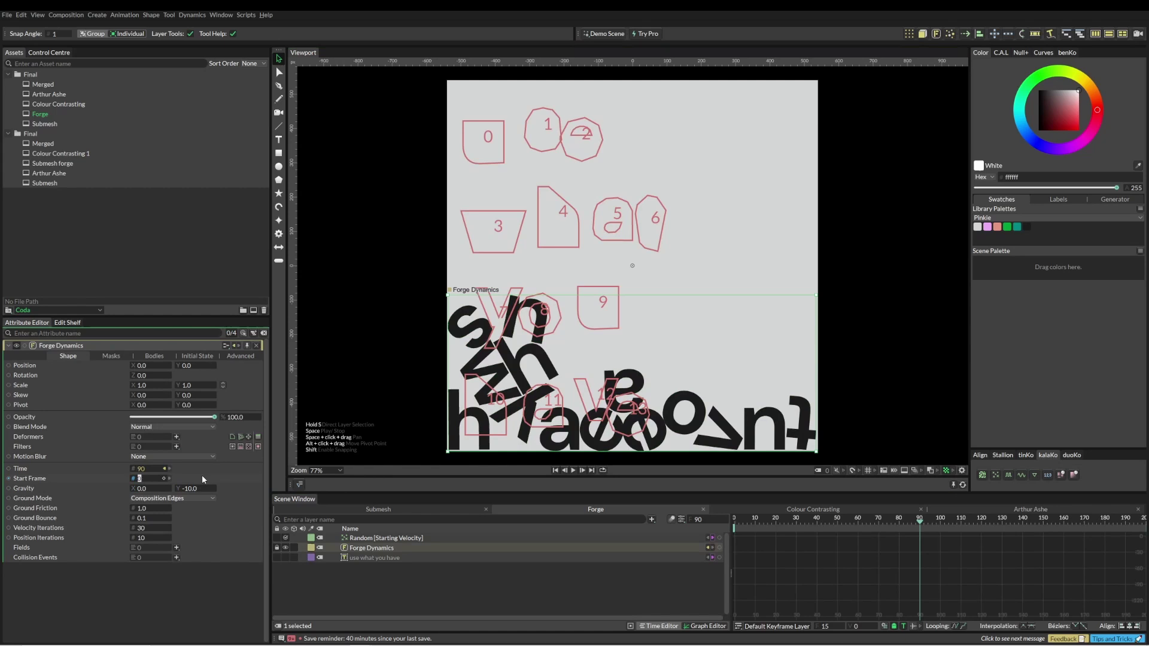
{"action": "type", "text": "15"}
{"action": "key", "text": "Tab"}
{"action": "key", "text": "Tab"}
{"action": "key", "text": "Return"}
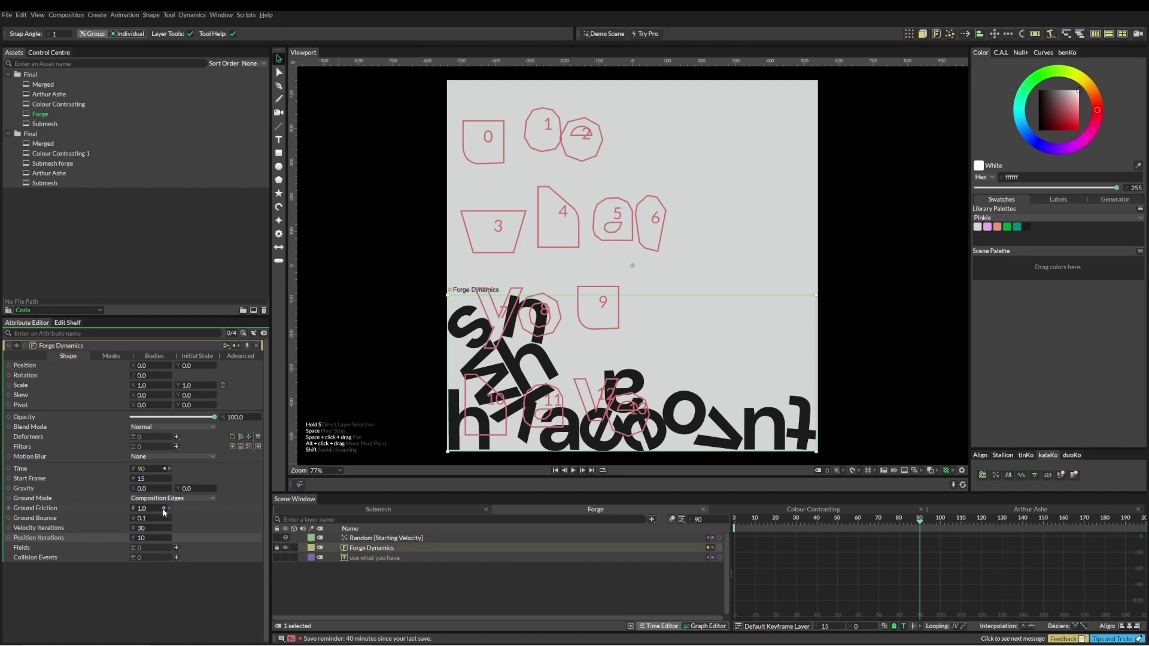
Add an Attractor Field to Forge Dynamics and preview the letters pulled inward.
{"action": "left_click", "coordinate": [176, 550]}
{"action": "left_click", "coordinate": [202, 555]}
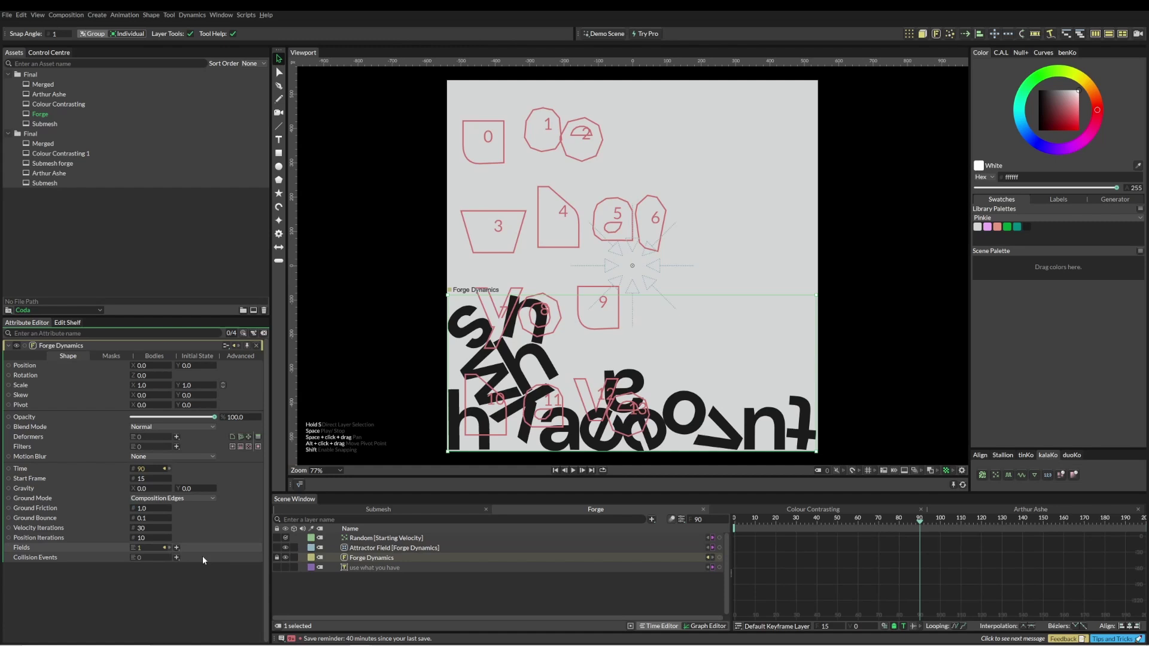
{"action": "left_click", "coordinate": [556, 471]}
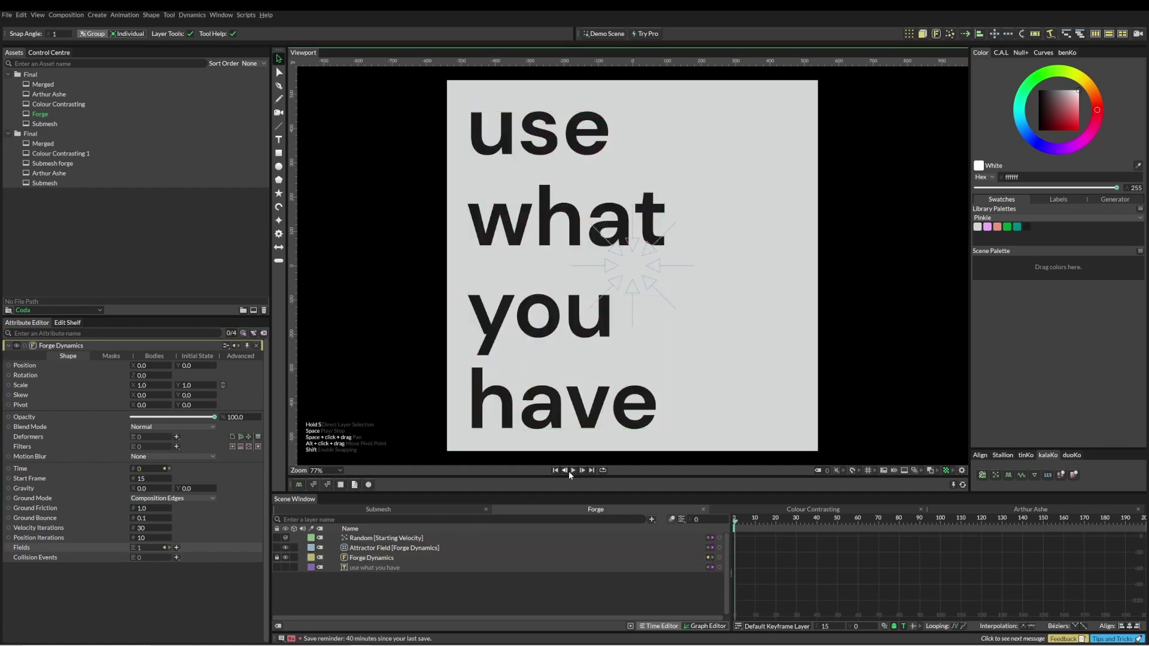
{"action": "left_click", "coordinate": [570, 471]}
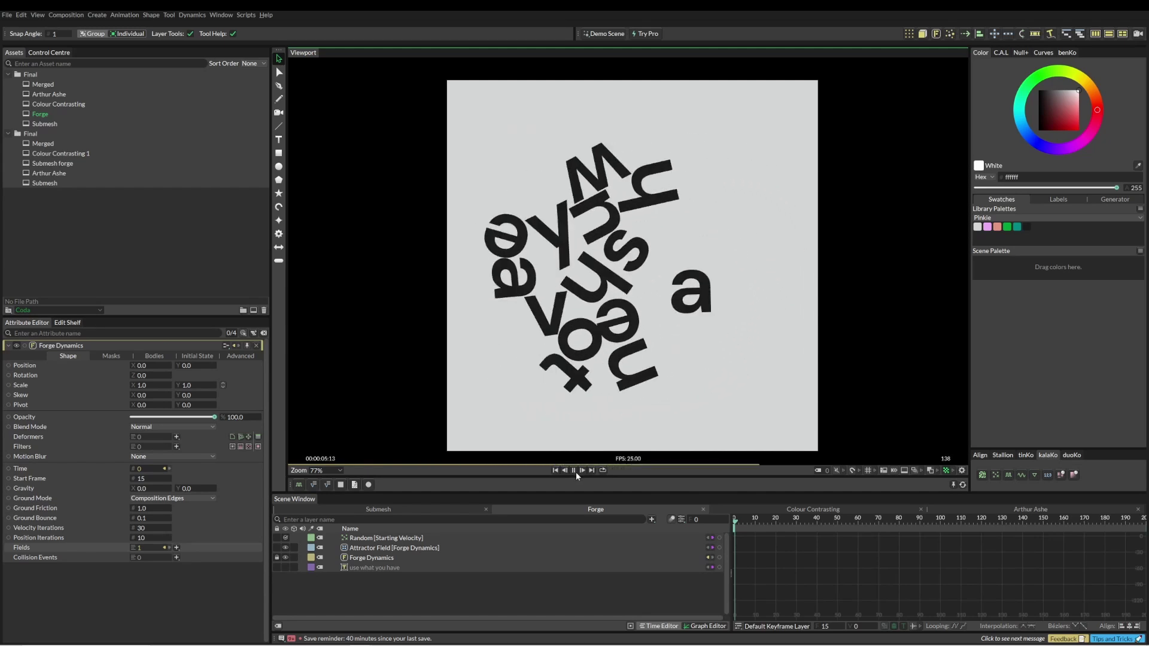
{"action": "left_click", "coordinate": [575, 472]}
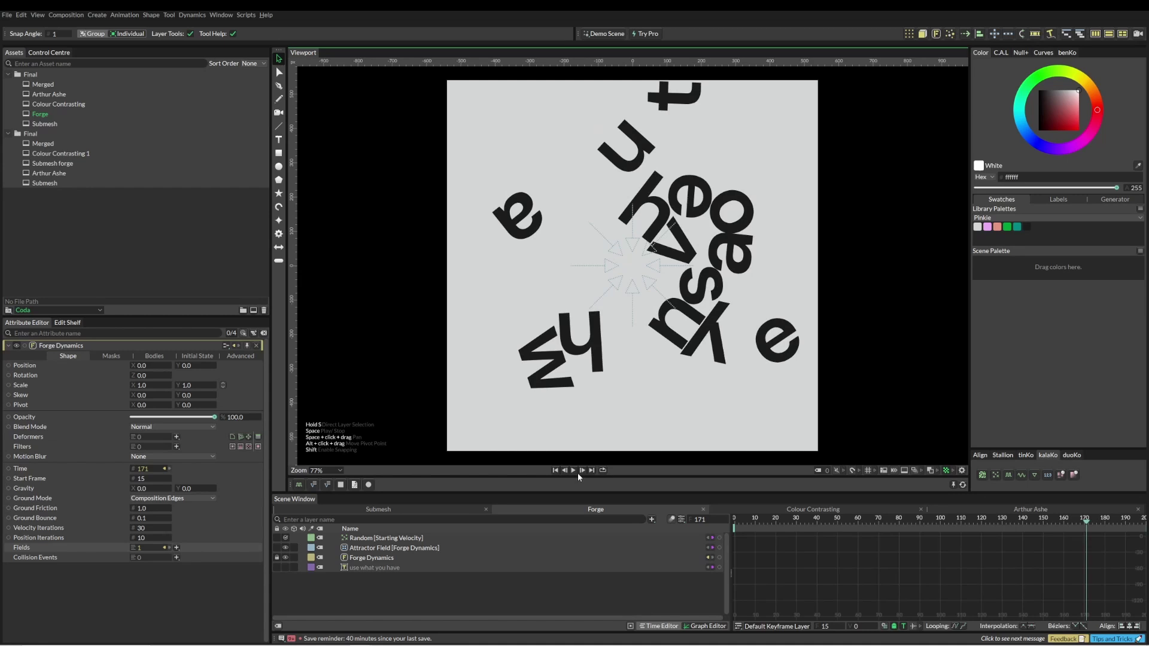
{"action": "left_click", "coordinate": [423, 549]}
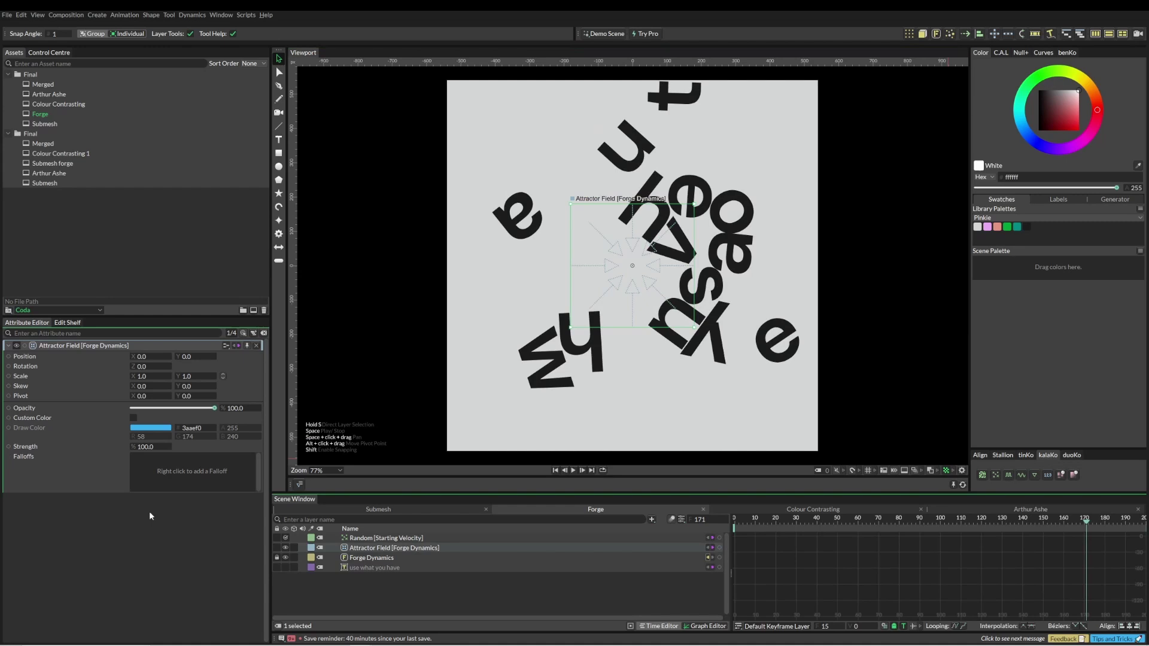
Keyframe attractor Strength at 100 on frame 99 and 0 on frame 121, then preview.
{"action": "left_click_drag", "start_coordinate": [960, 521], "coordinate": [938, 522]}
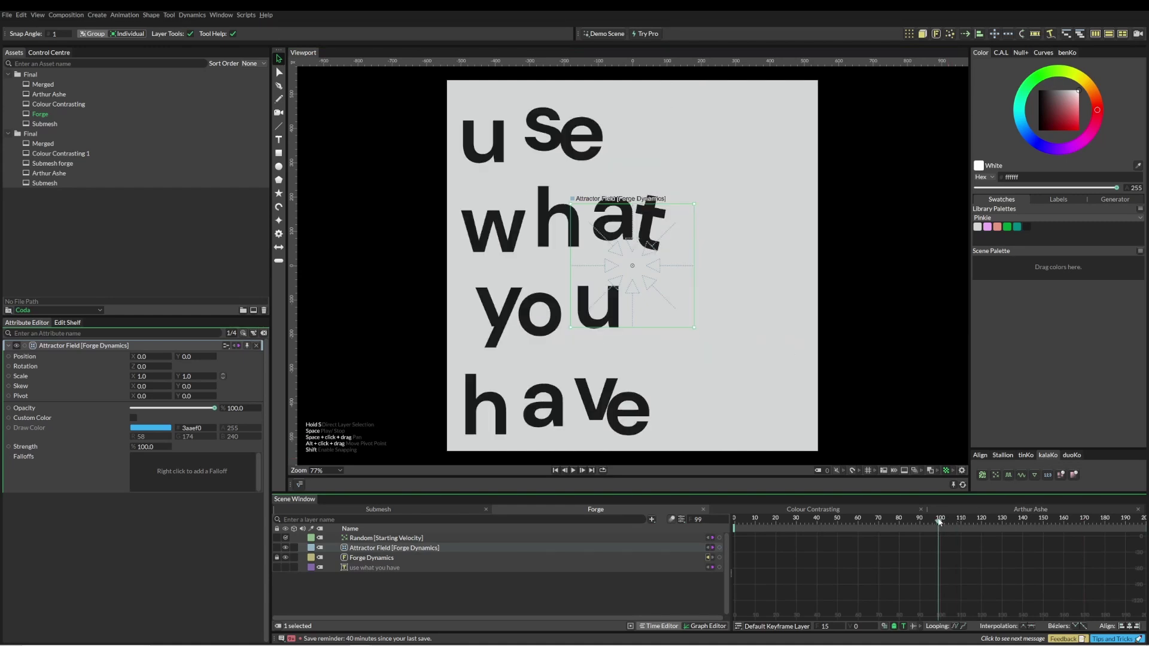
{"action": "left_click", "coordinate": [164, 447]}
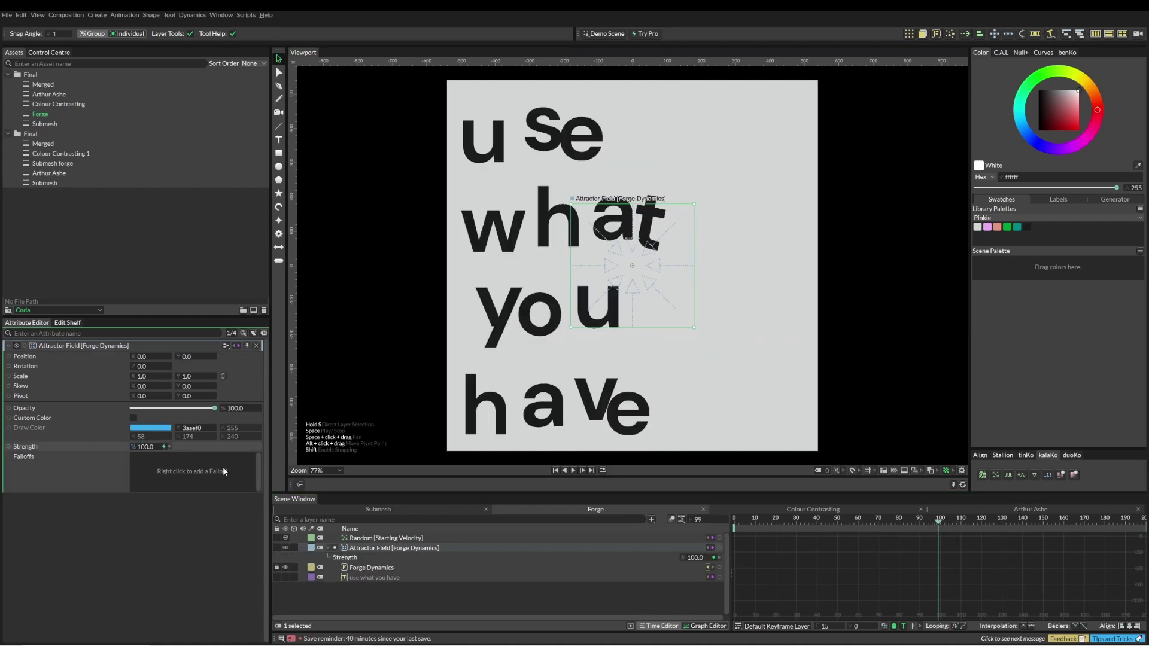
{"action": "left_click_drag", "start_coordinate": [962, 521], "coordinate": [983, 526]}
{"action": "left_click", "coordinate": [143, 446]}
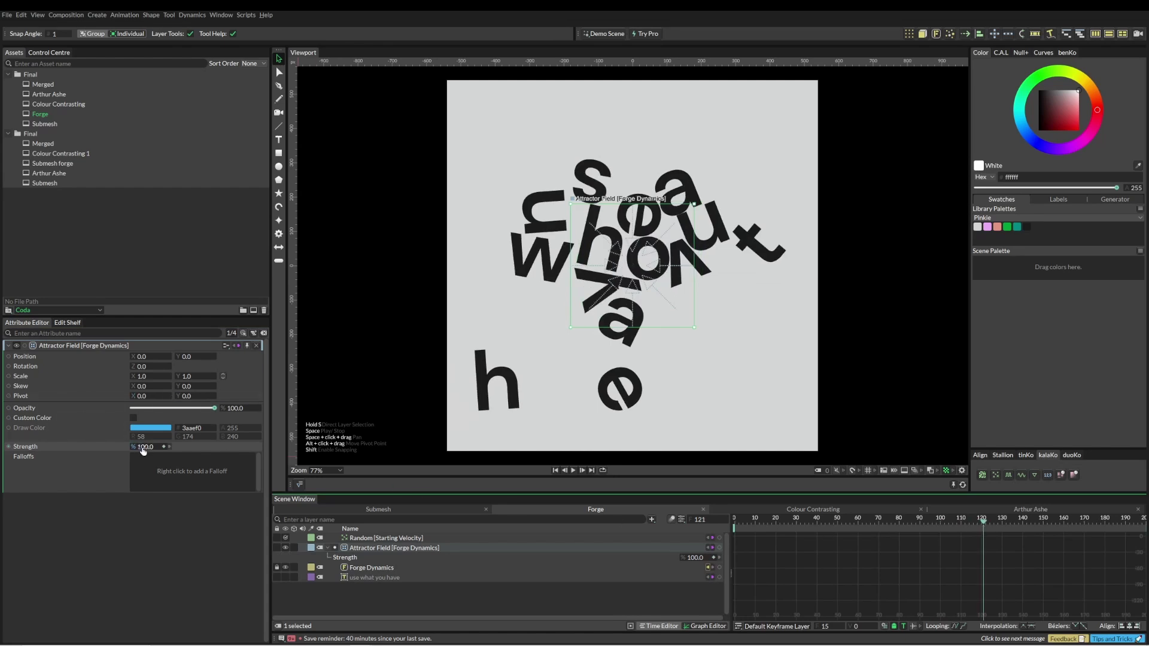
{"action": "type", "text": "0"}
{"action": "key", "text": "Return"}
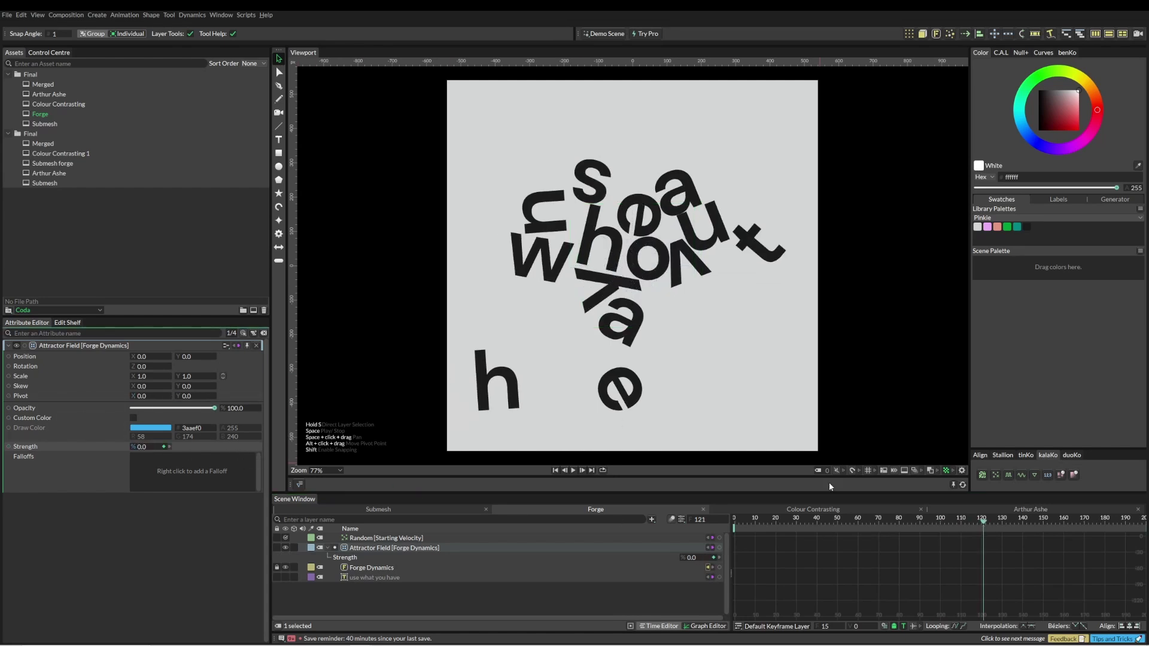
{"action": "left_click", "coordinate": [931, 522]}
{"action": "left_click", "coordinate": [336, 292]}
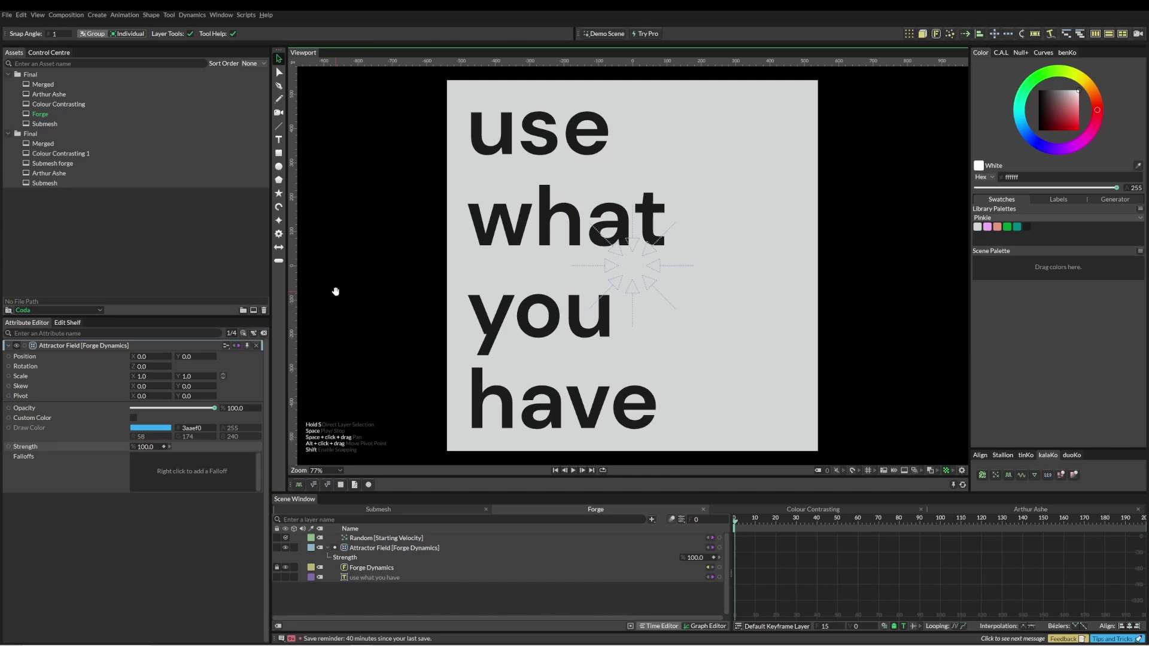
{"action": "key", "text": "space"}
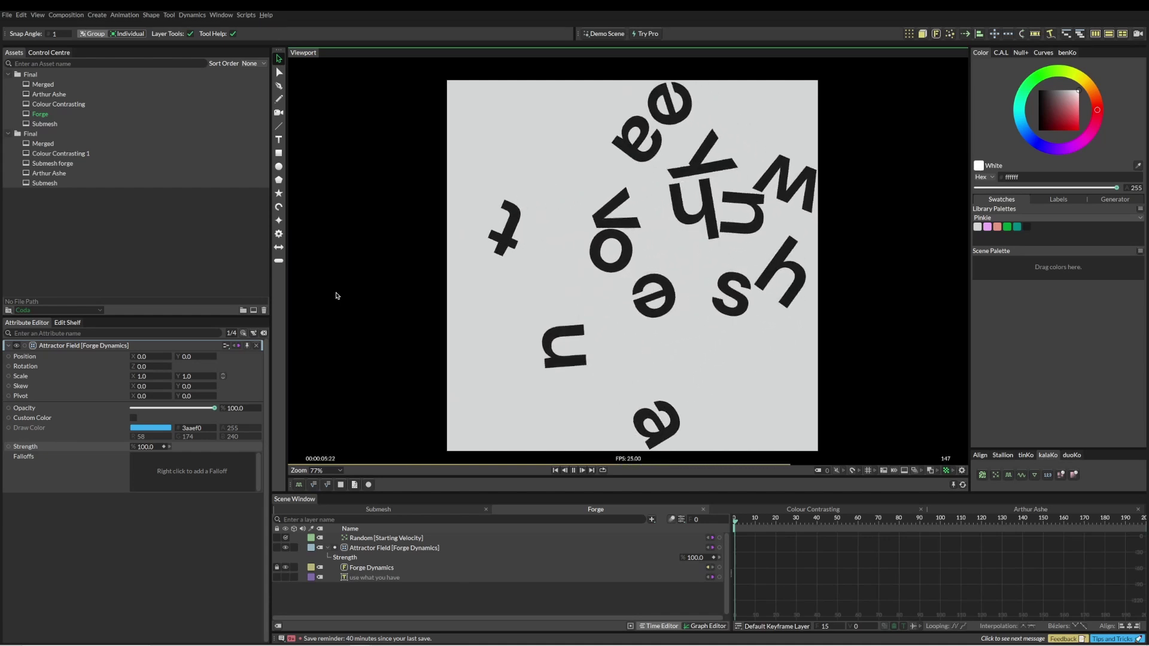
{"action": "key", "text": "space"}
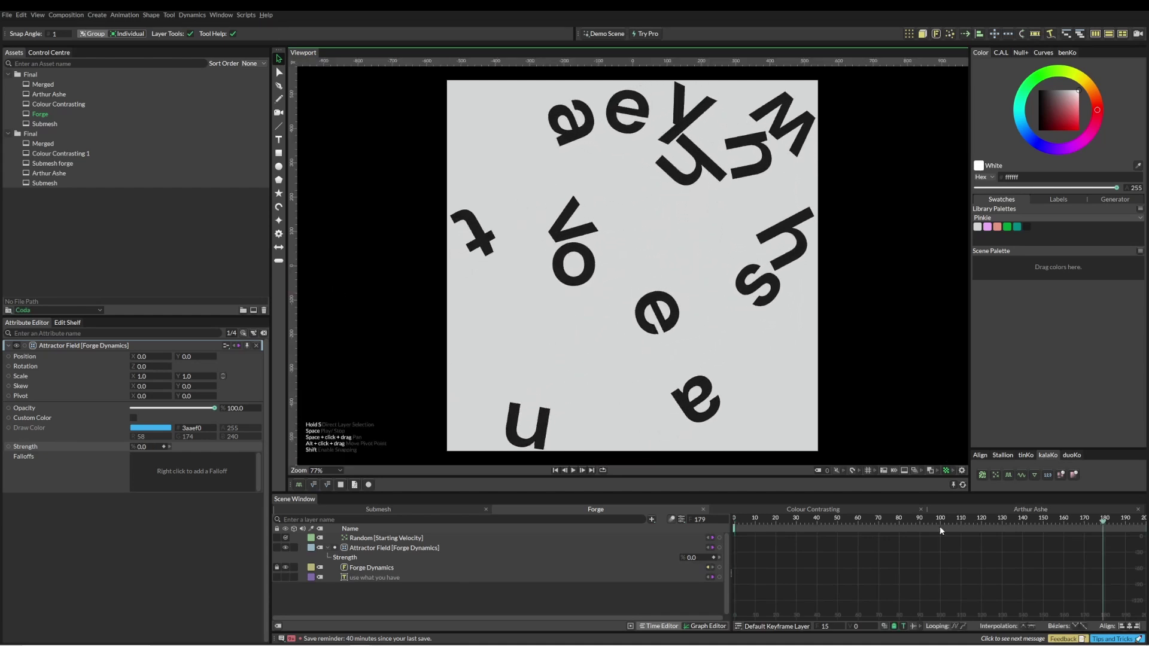
Shift the first Strength keyframe from frame 99 to 109 in the Graph Editor and replay.
{"action": "left_click", "coordinate": [393, 559]}
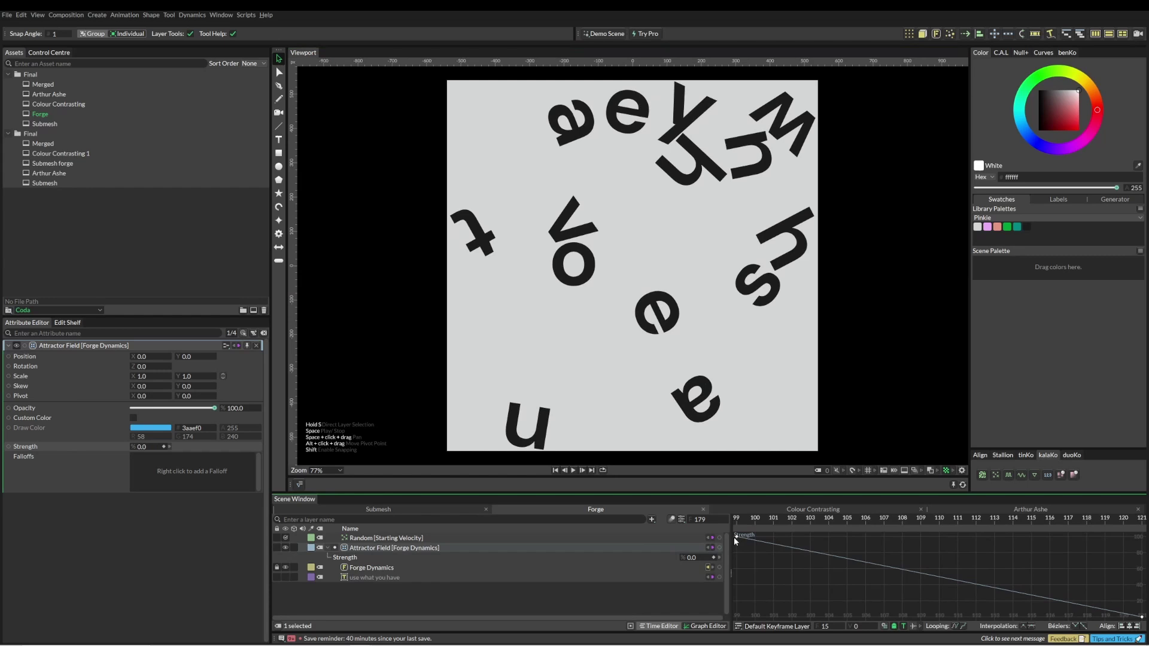
{"action": "left_click_drag", "start_coordinate": [737, 538], "coordinate": [1110, 529]}
{"action": "key", "text": "space"}
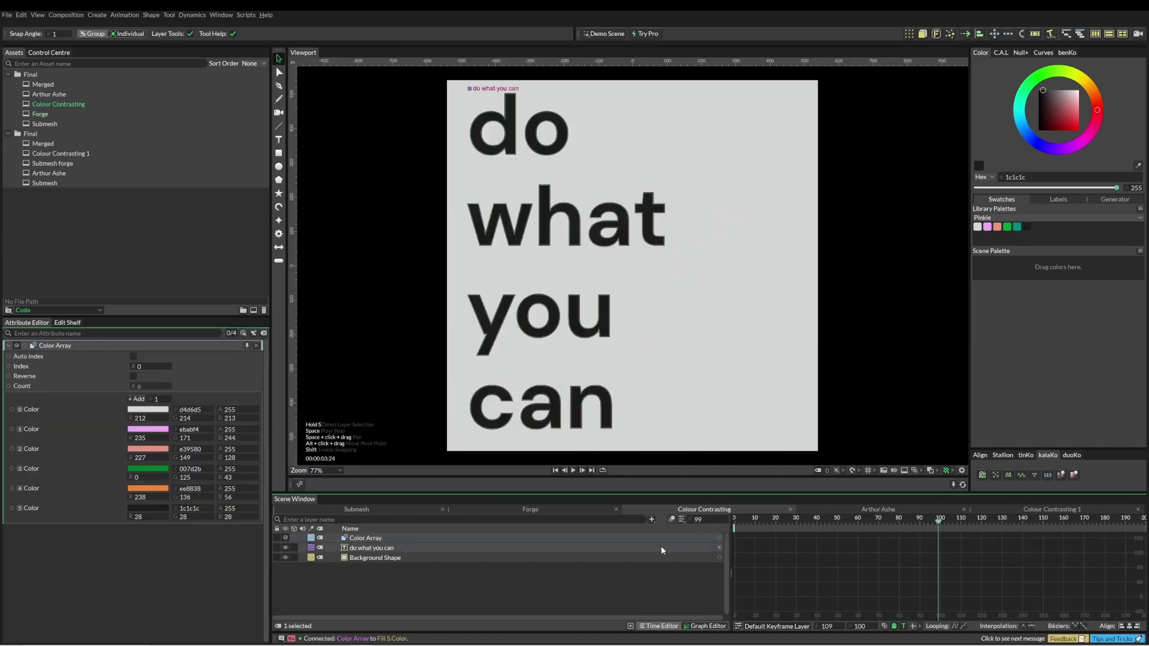
Connect the Color Array output to the "do what you can" text's Fill.Color.
{"action": "left_click", "coordinate": [721, 538]}
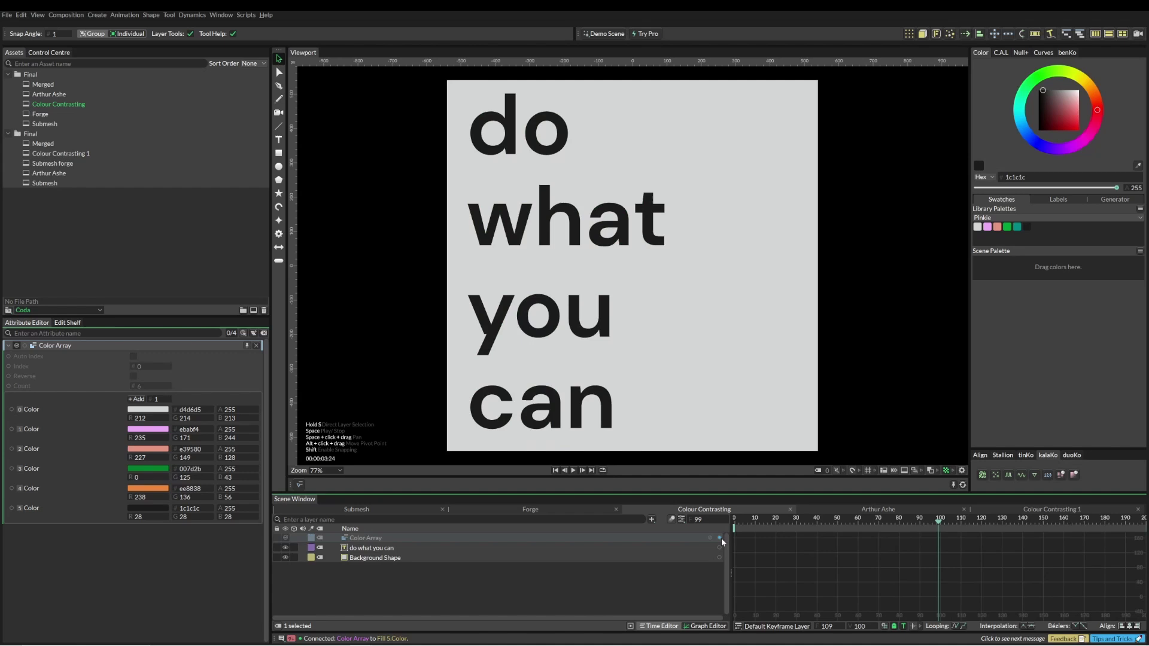
{"action": "left_click_drag", "start_coordinate": [721, 538], "coordinate": [611, 417]}
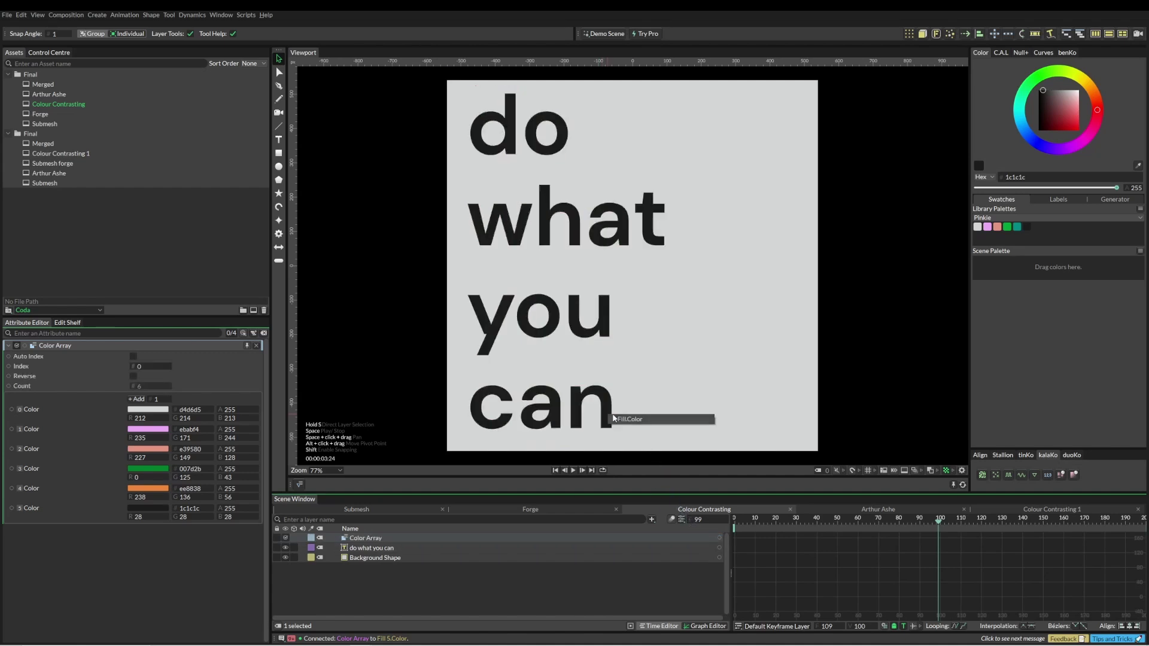
{"action": "left_click", "coordinate": [648, 421]}
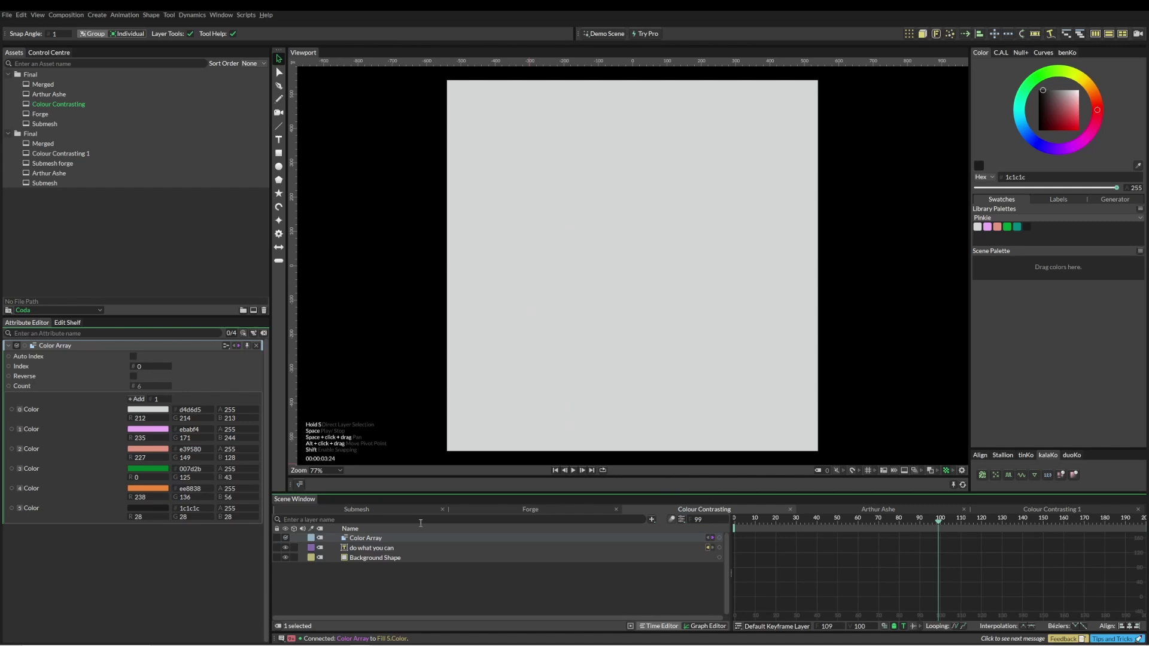
{"action": "left_click", "coordinate": [77, 422]}
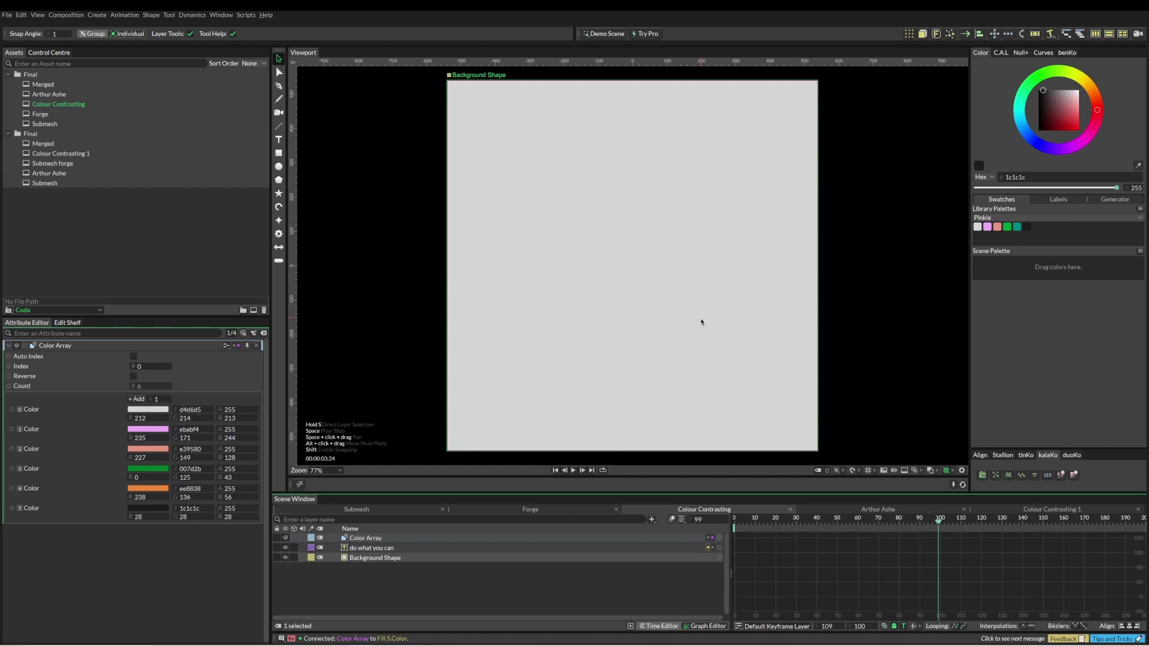
Add a Contrasting Color utility to the Background Shape's Fill Color.
{"action": "left_click", "coordinate": [363, 558]}
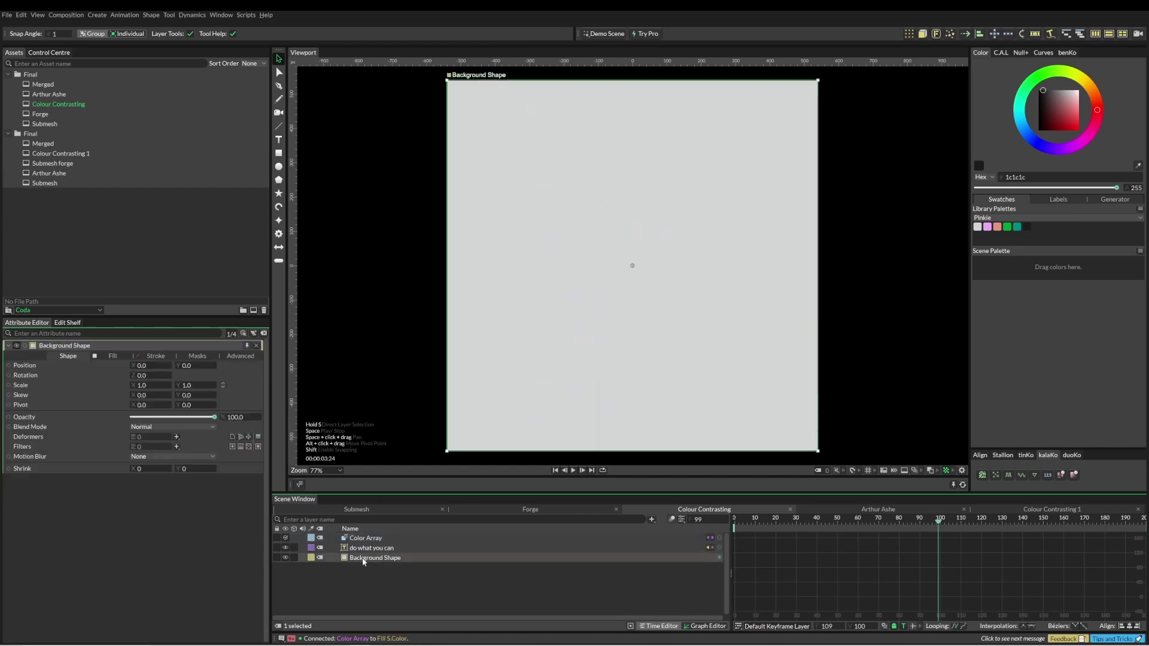
{"action": "left_click", "coordinate": [106, 356]}
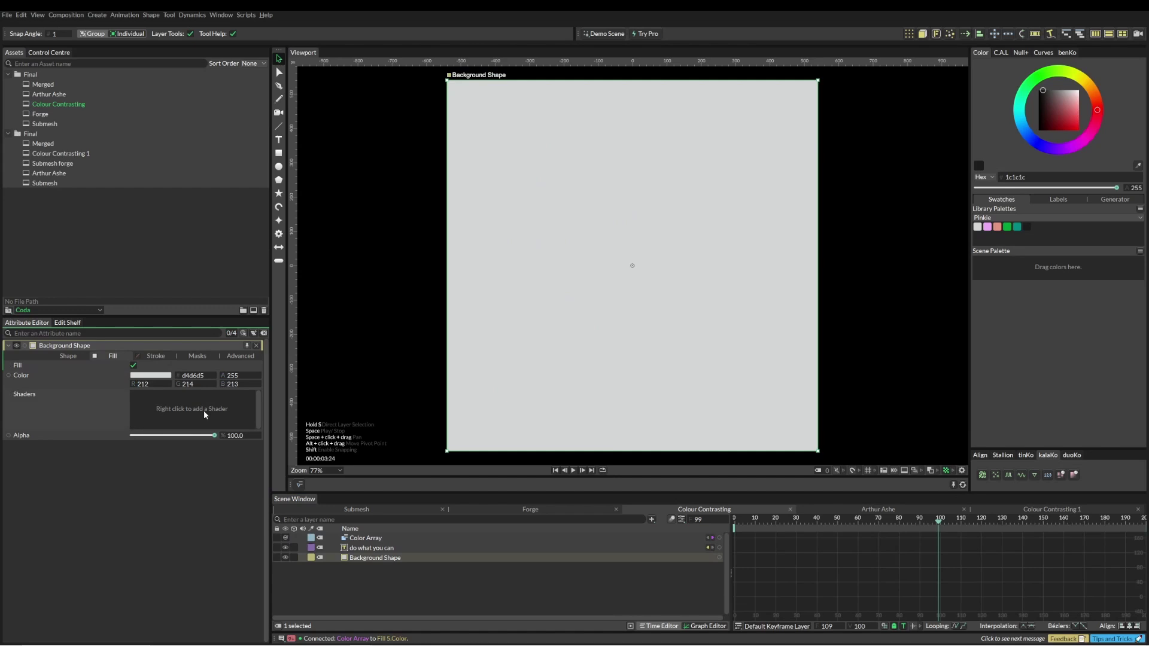
{"action": "right_click", "coordinate": [115, 386]}
{"action": "mouse_move", "coordinate": [197, 477]}
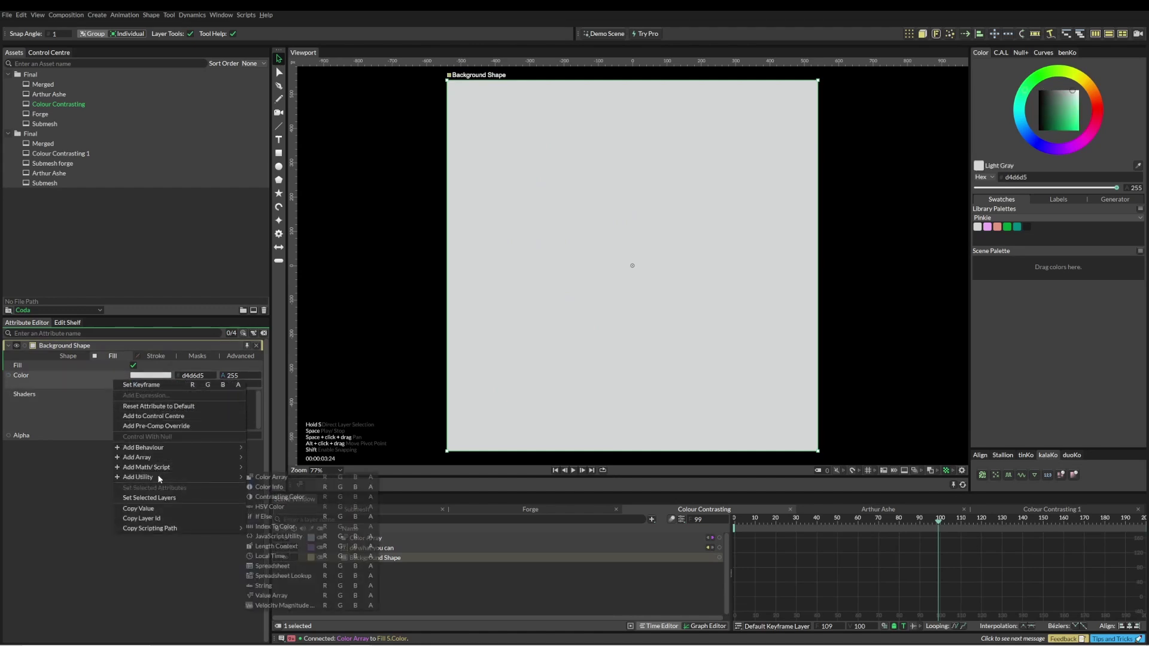
{"action": "left_click", "coordinate": [269, 477]}
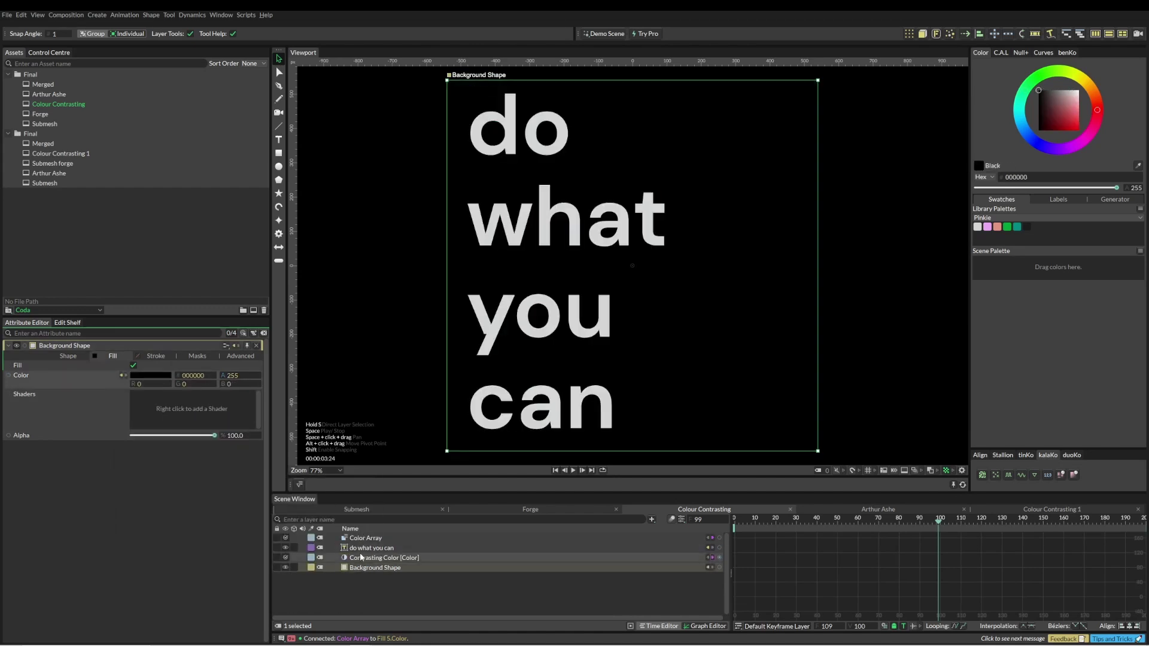
{"action": "left_click_drag", "start_coordinate": [366, 560], "coordinate": [383, 570]}
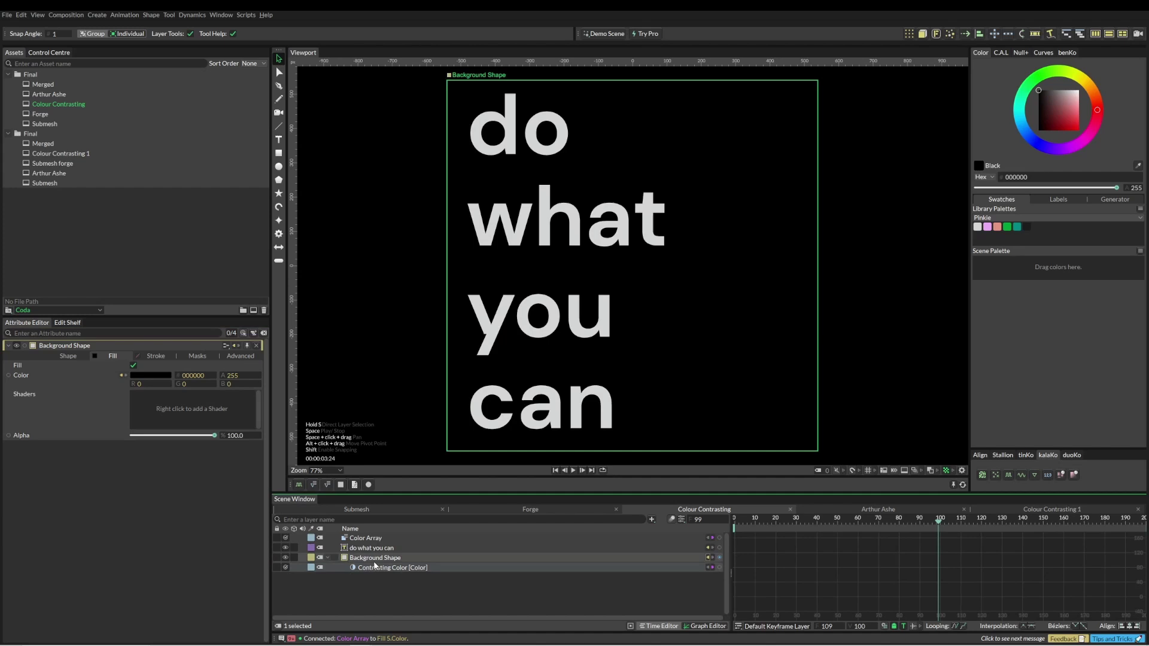
{"action": "left_click", "coordinate": [386, 572]}
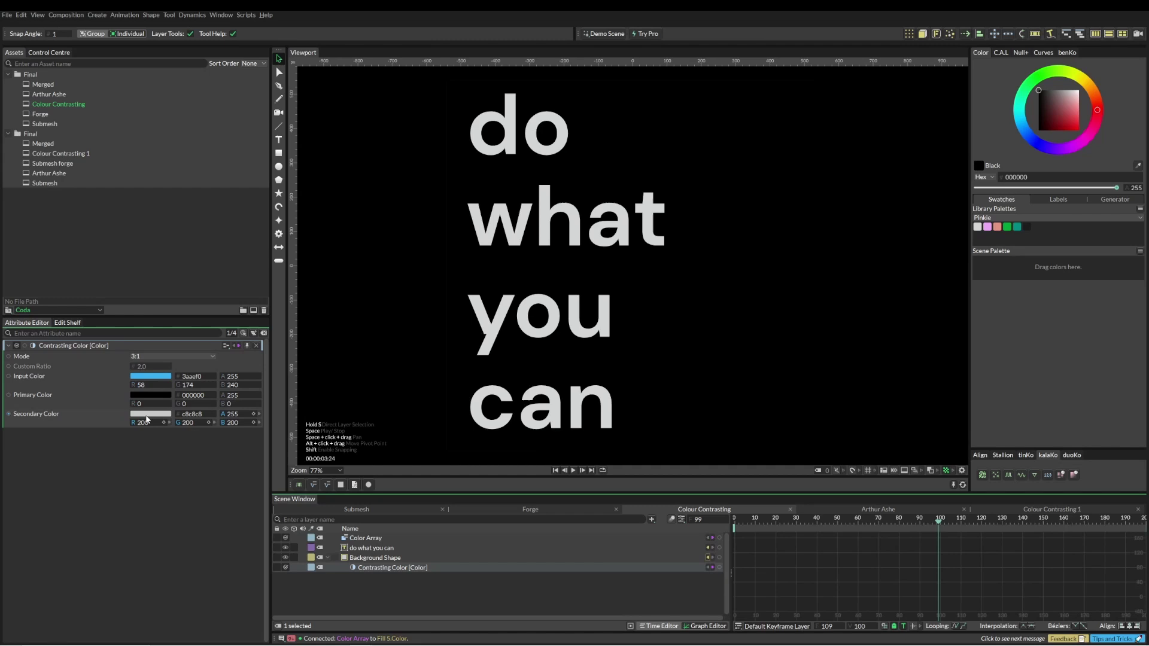
Feed the Color Array into Input Color, set Primary 1c1c1c and Secondary d4d6d5, and test.
{"action": "left_click_drag", "start_coordinate": [720, 538], "coordinate": [149, 380]}
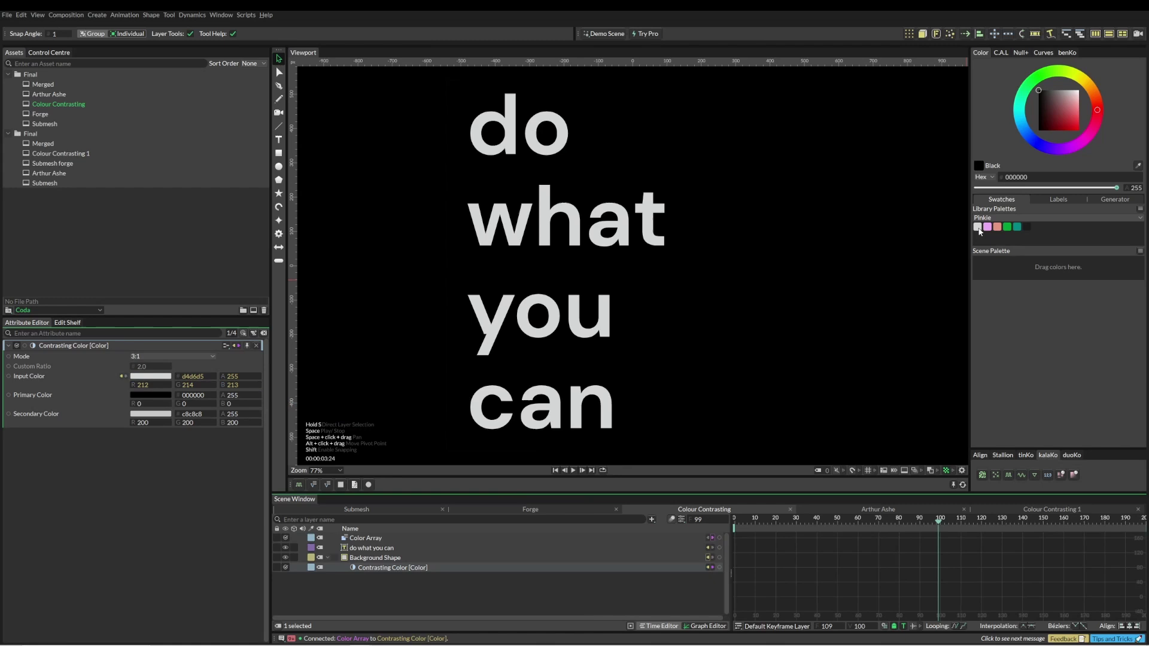
{"action": "left_click_drag", "start_coordinate": [979, 231], "coordinate": [156, 419]}
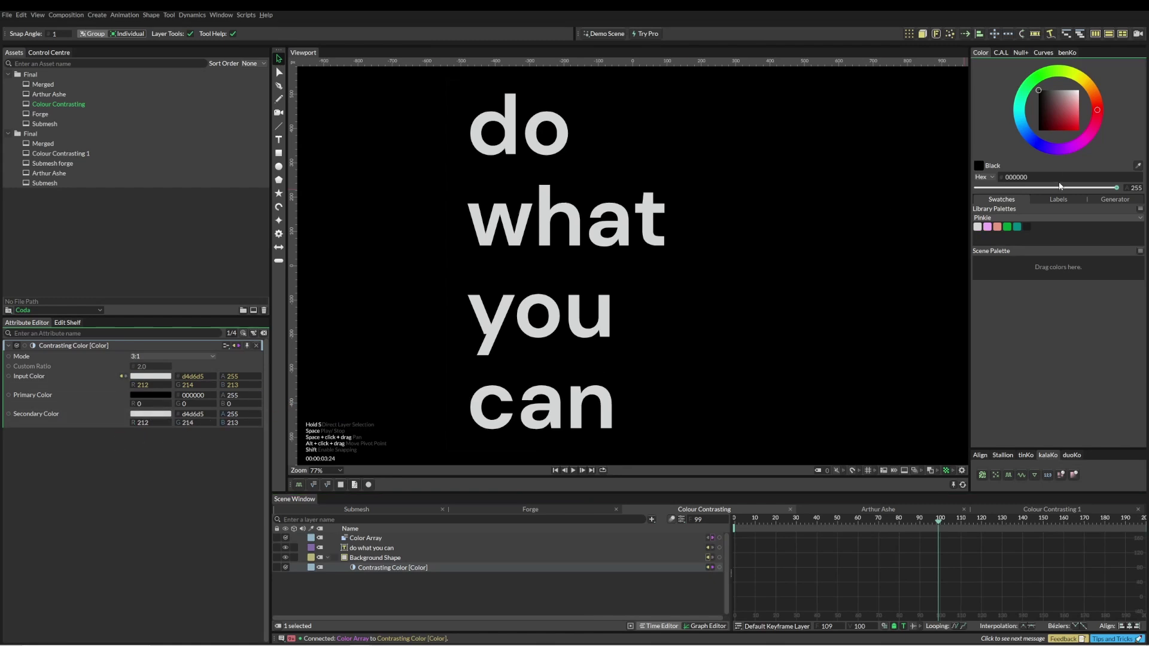
{"action": "left_click_drag", "start_coordinate": [1016, 250], "coordinate": [153, 398]}
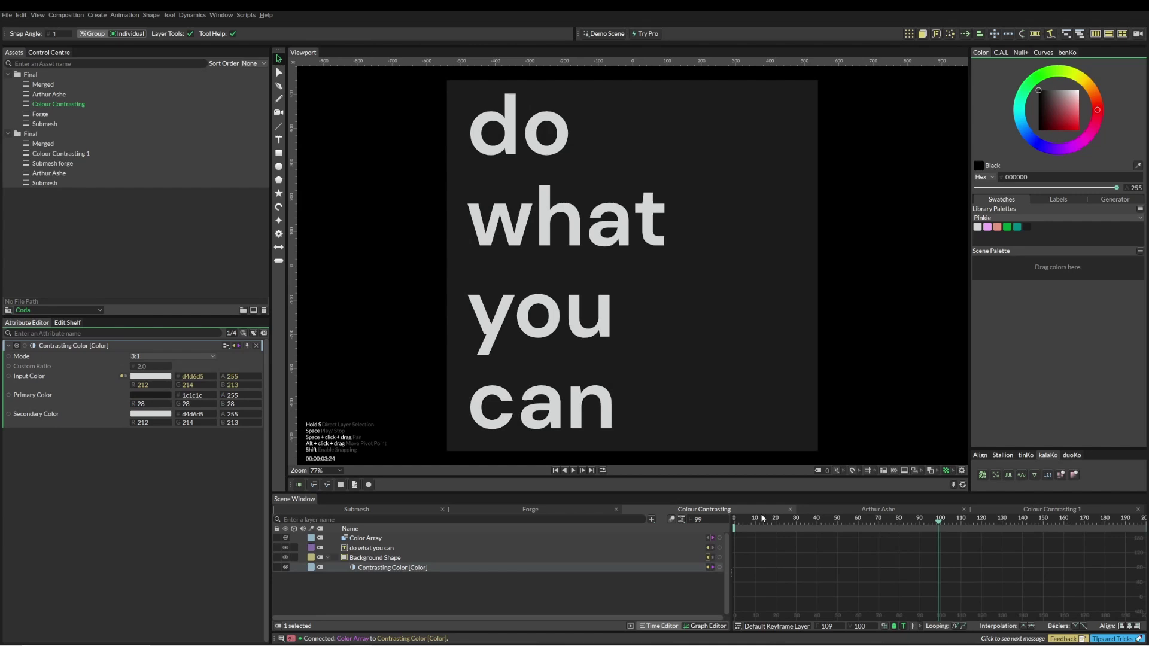
{"action": "left_click_drag", "start_coordinate": [763, 519], "coordinate": [708, 524]}
{"action": "left_click", "coordinate": [365, 538]}
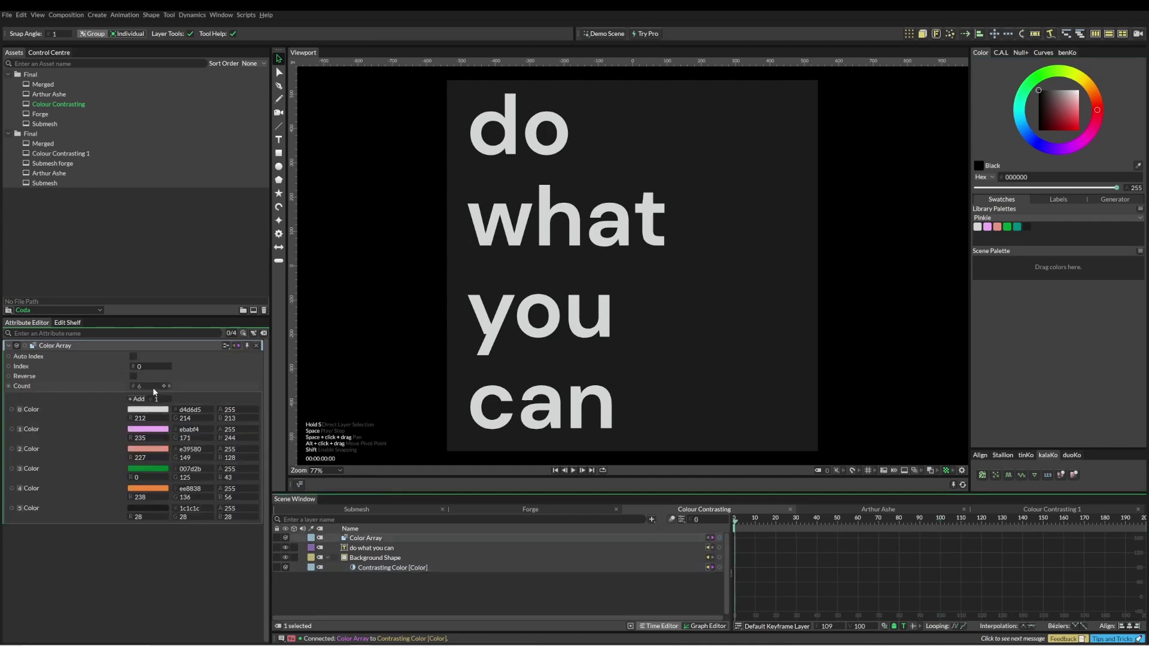
{"action": "left_click_drag", "start_coordinate": [147, 369], "coordinate": [149, 373]}
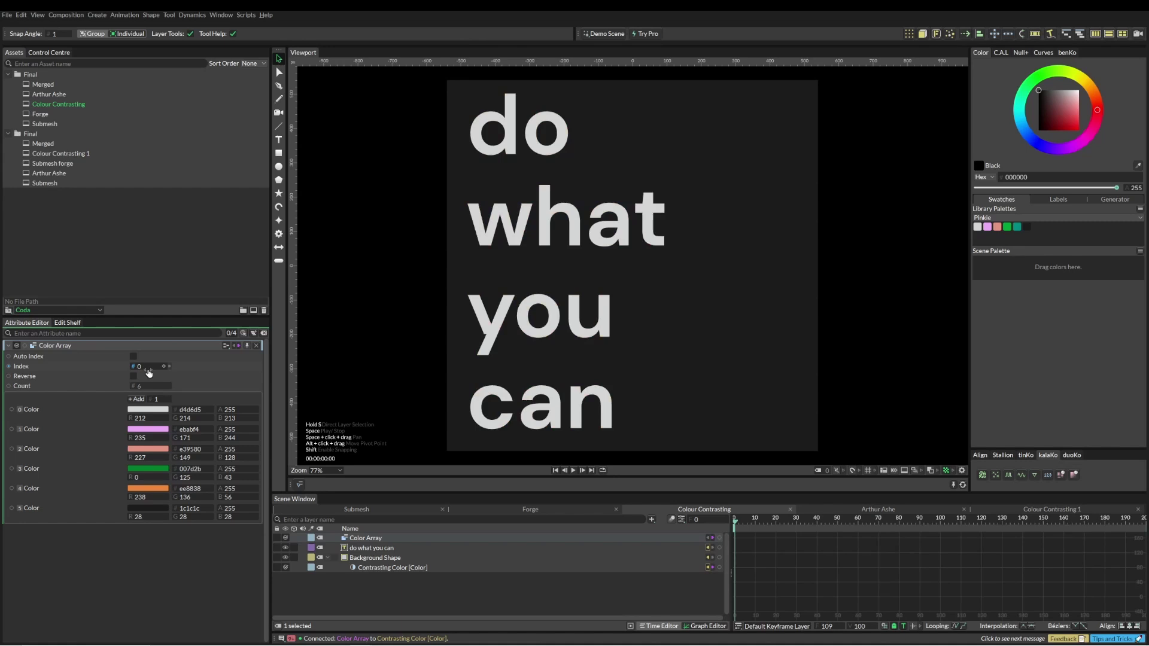
{"action": "left_click", "coordinate": [407, 568]}
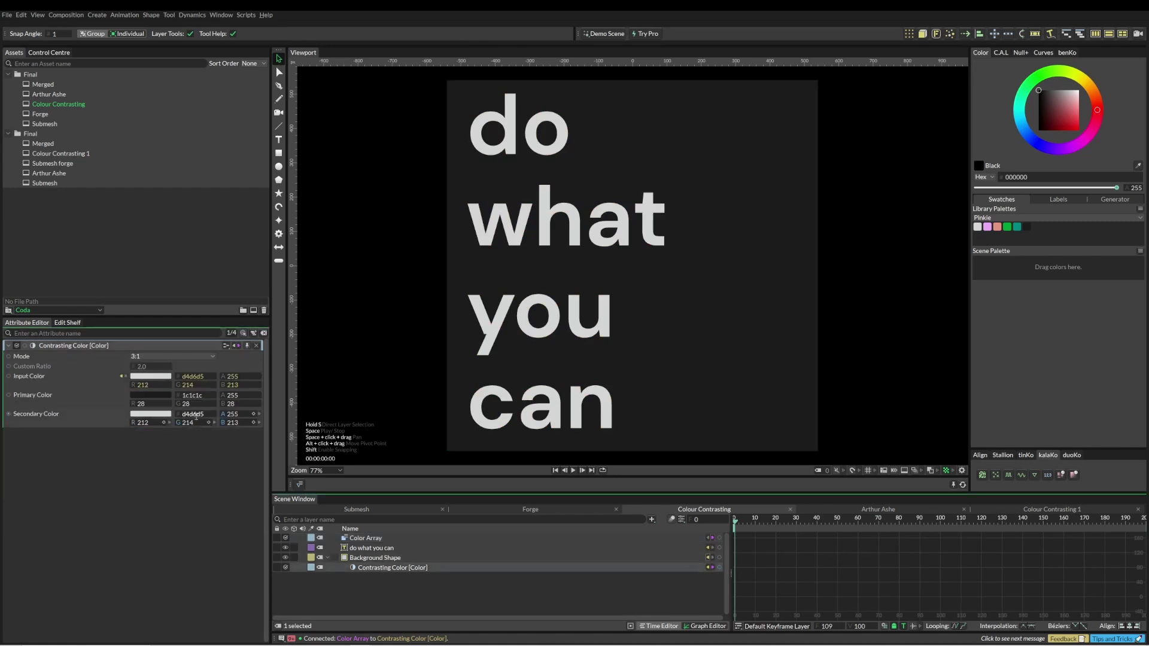
{"action": "left_click", "coordinate": [161, 357]}
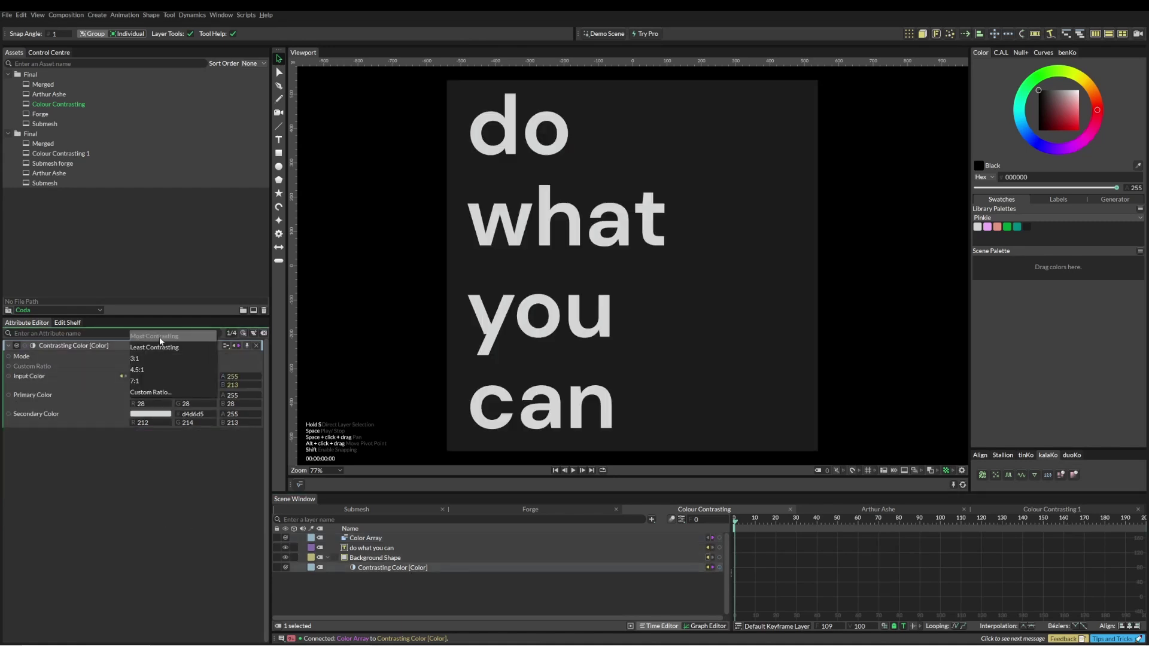
Choose Most Contrasting mode and add a kalaKo_frame sequence stepping the colour array index.
{"action": "left_click", "coordinate": [161, 337]}
{"action": "left_click", "coordinate": [362, 539]}
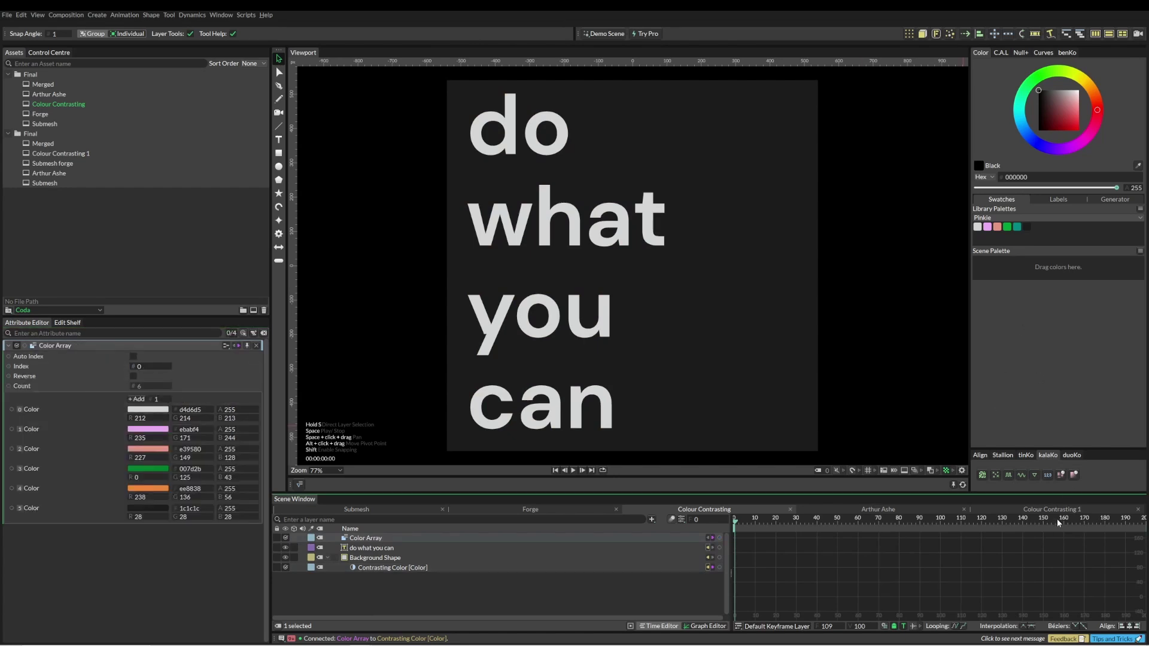
{"action": "left_click", "coordinate": [1047, 475]}
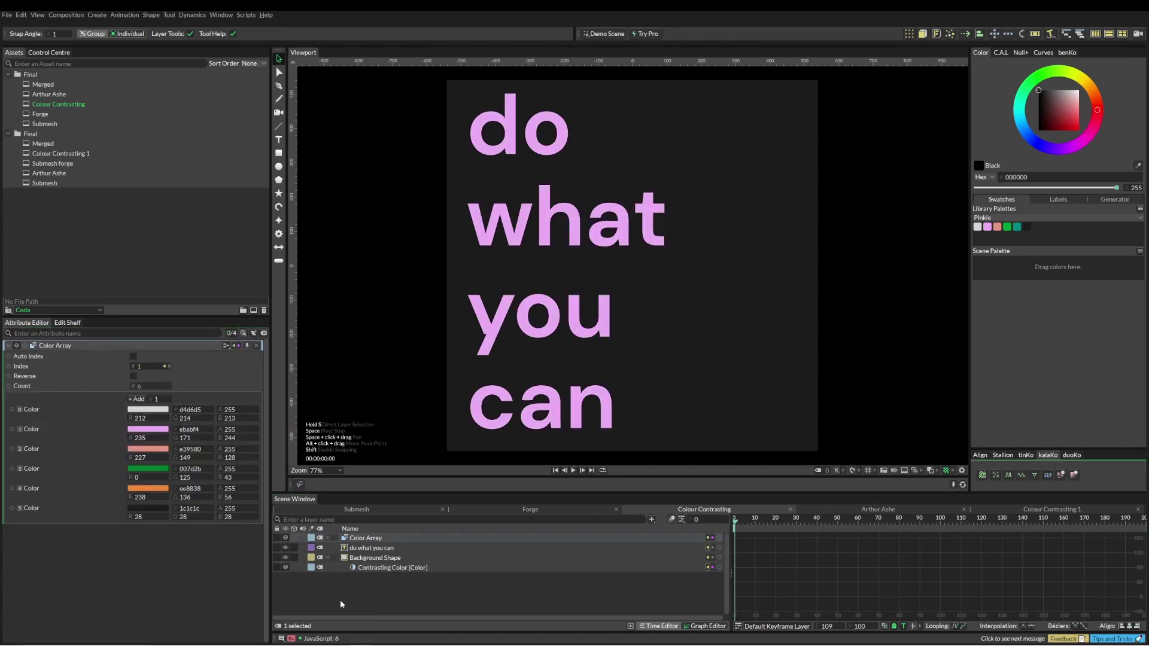
{"action": "left_click", "coordinate": [370, 558]}
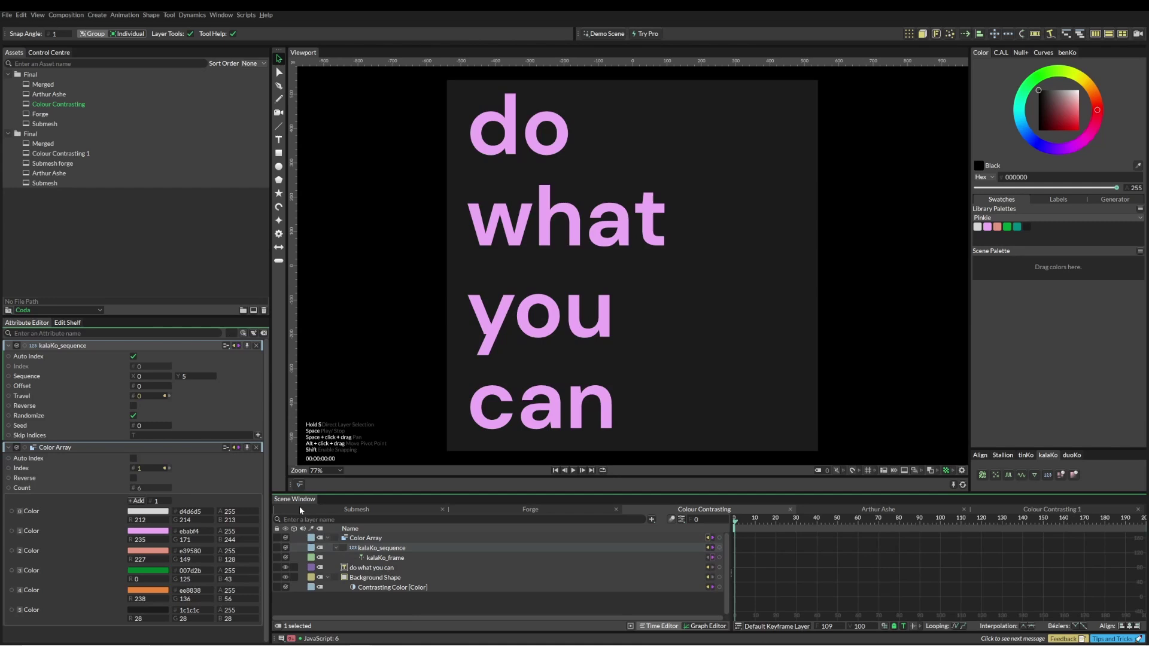
{"action": "left_click", "coordinate": [369, 557]}
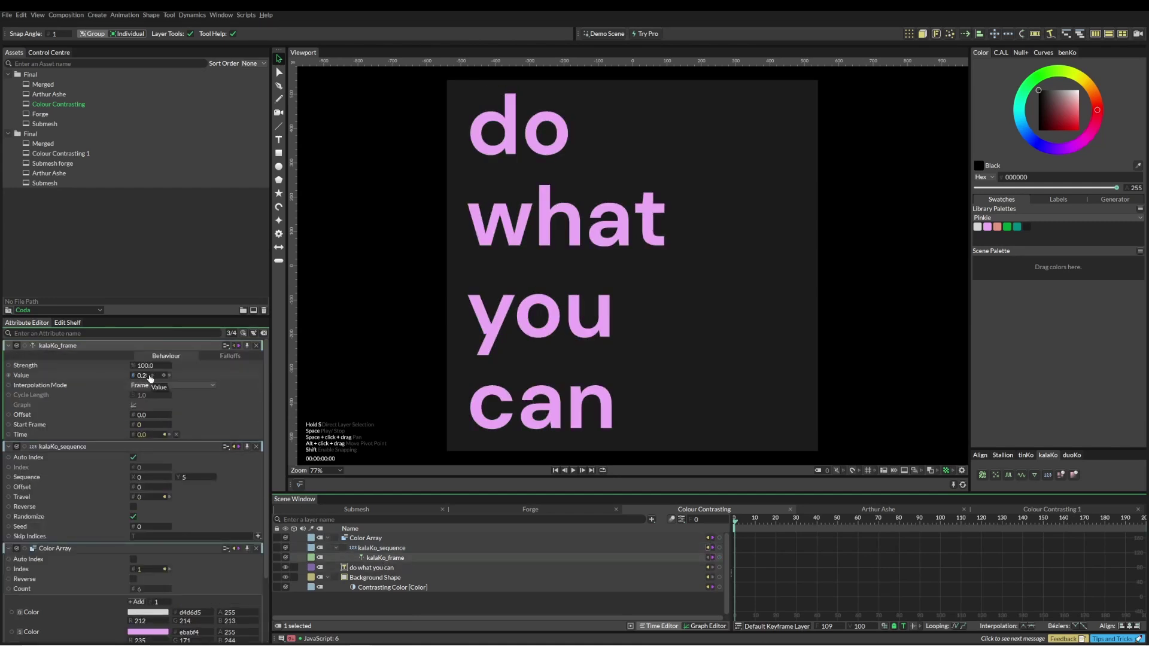
Give kalaKo_frame Value 1 and Strength 10, then preview the colours cycling.
{"action": "double_click", "coordinate": [150, 376]}
{"action": "type", "text": "1"}
{"action": "key", "text": "shift+Tab"}
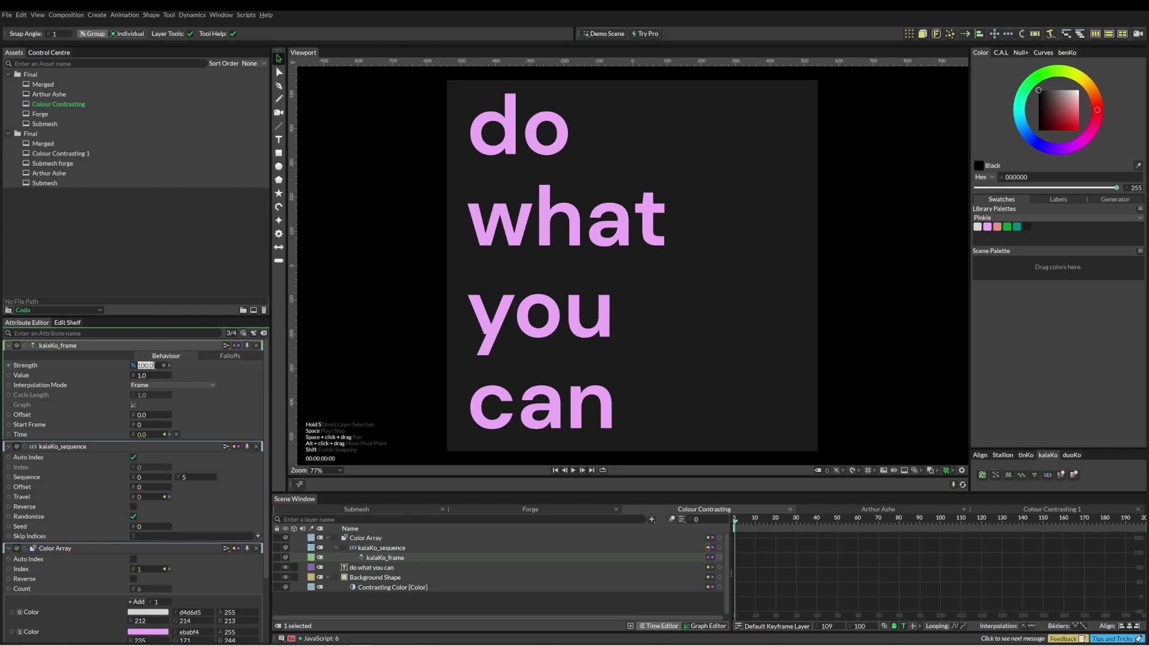
{"action": "type", "text": "10"}
{"action": "key", "text": "Return"}
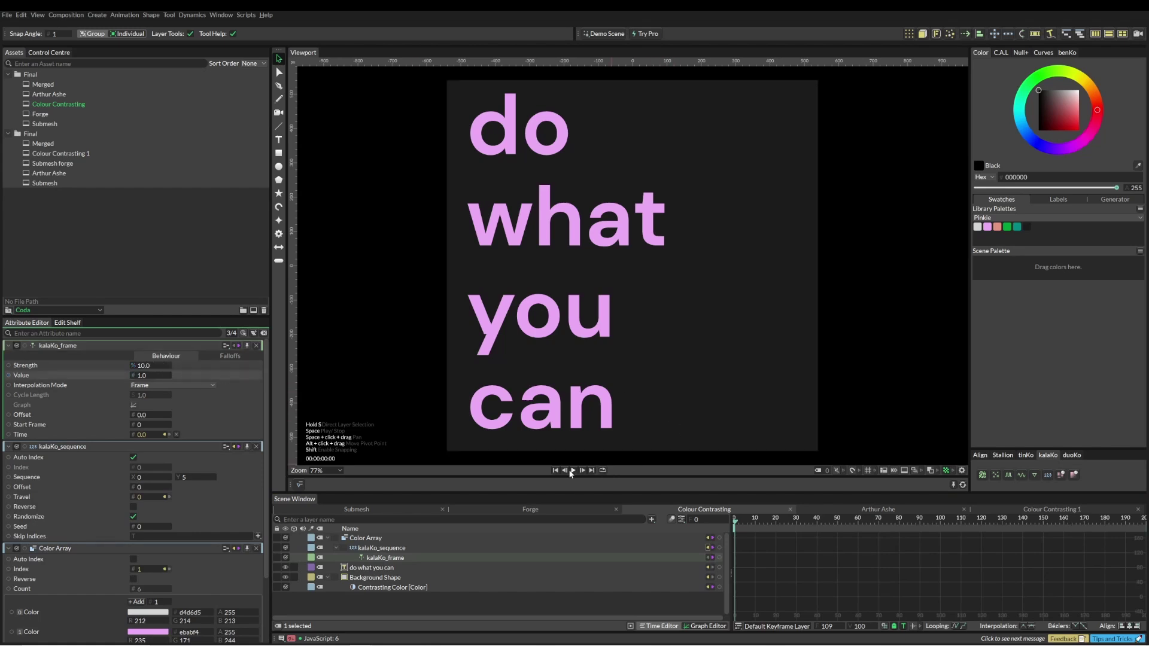
{"action": "left_click", "coordinate": [571, 470]}
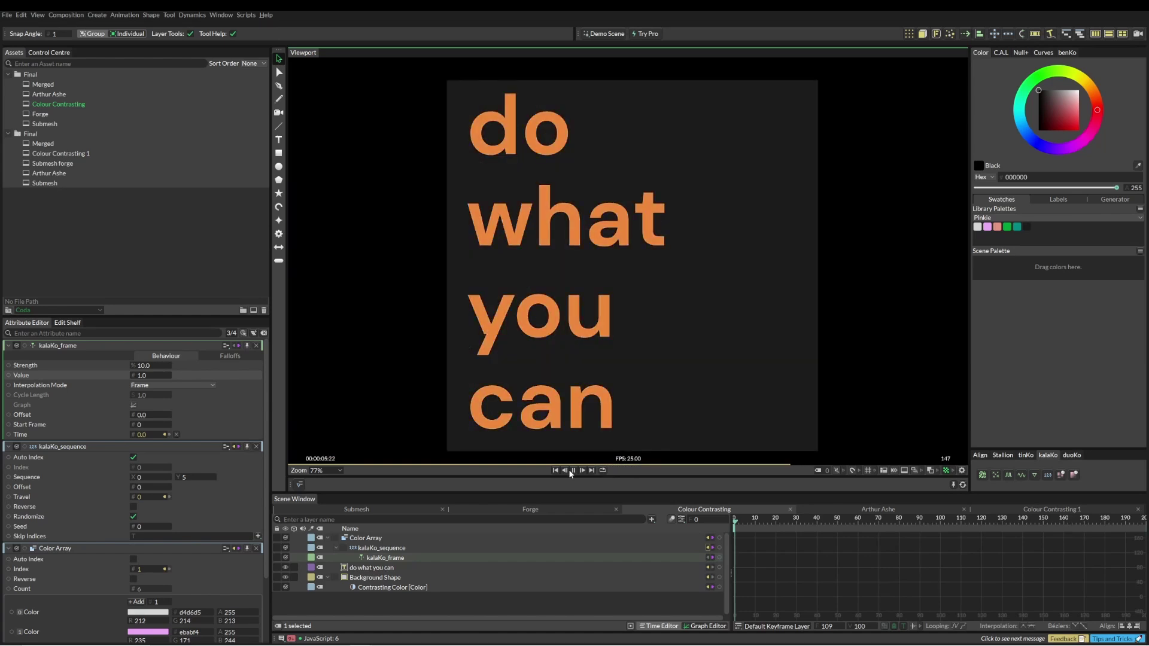
{"action": "key", "text": "space"}
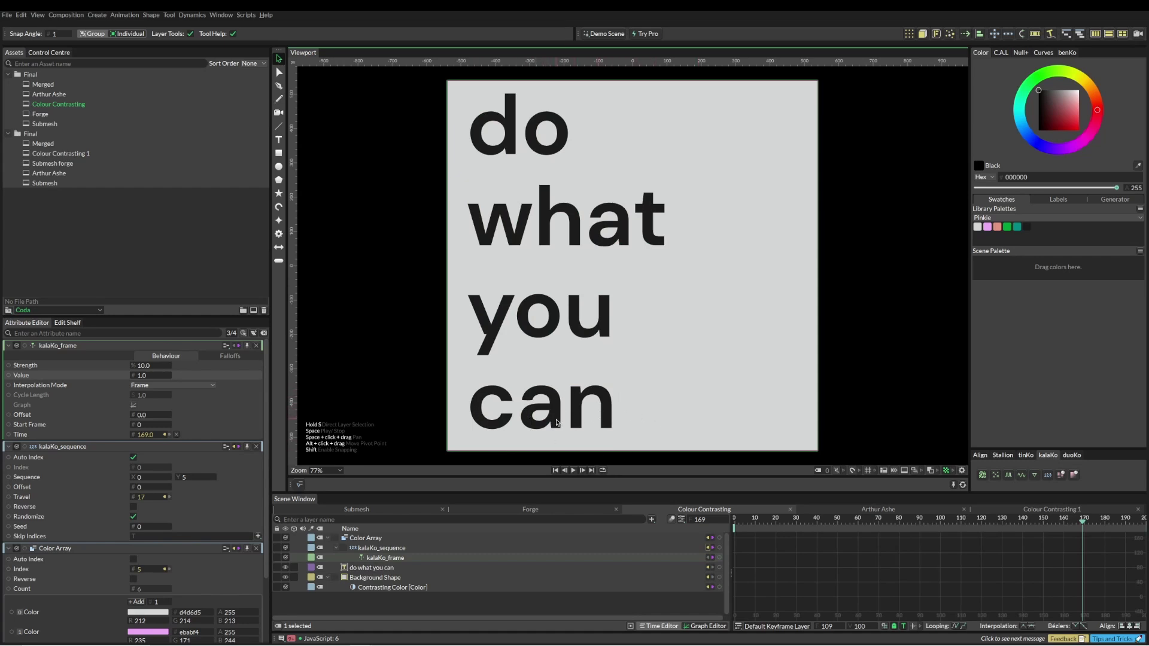
Nest a new String Manipulator under the "do what you can" text and test Shuffle.
{"action": "left_click", "coordinate": [371, 567]}
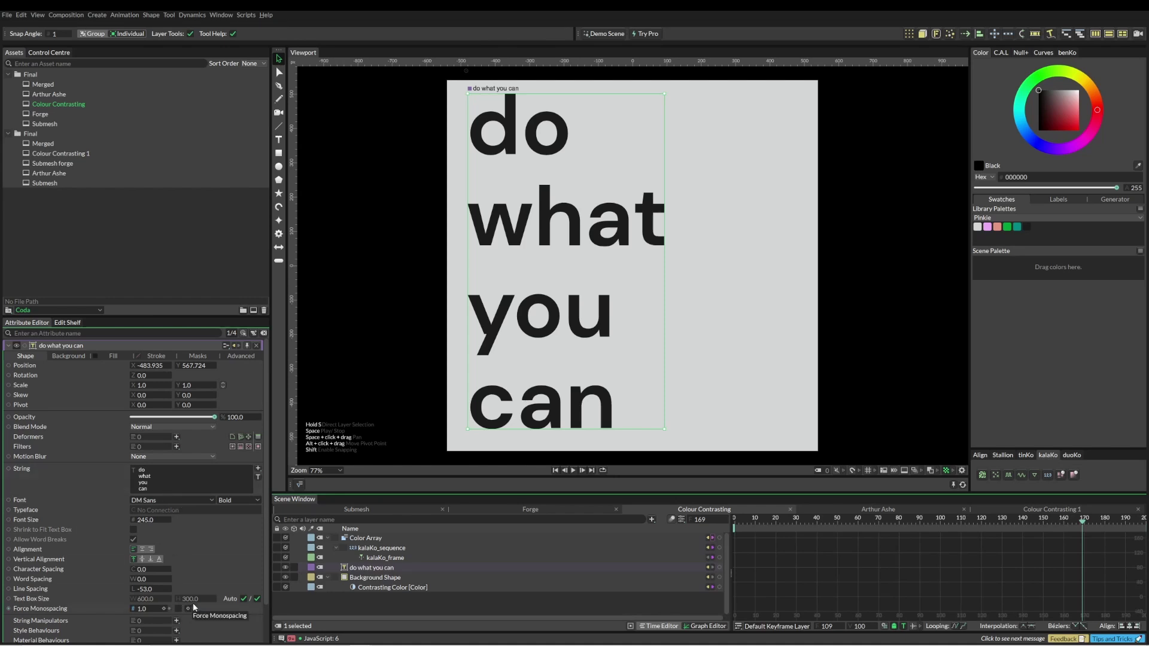
{"action": "scroll", "coordinate": [194, 619], "scroll_direction": "down", "scroll_amount": 1}
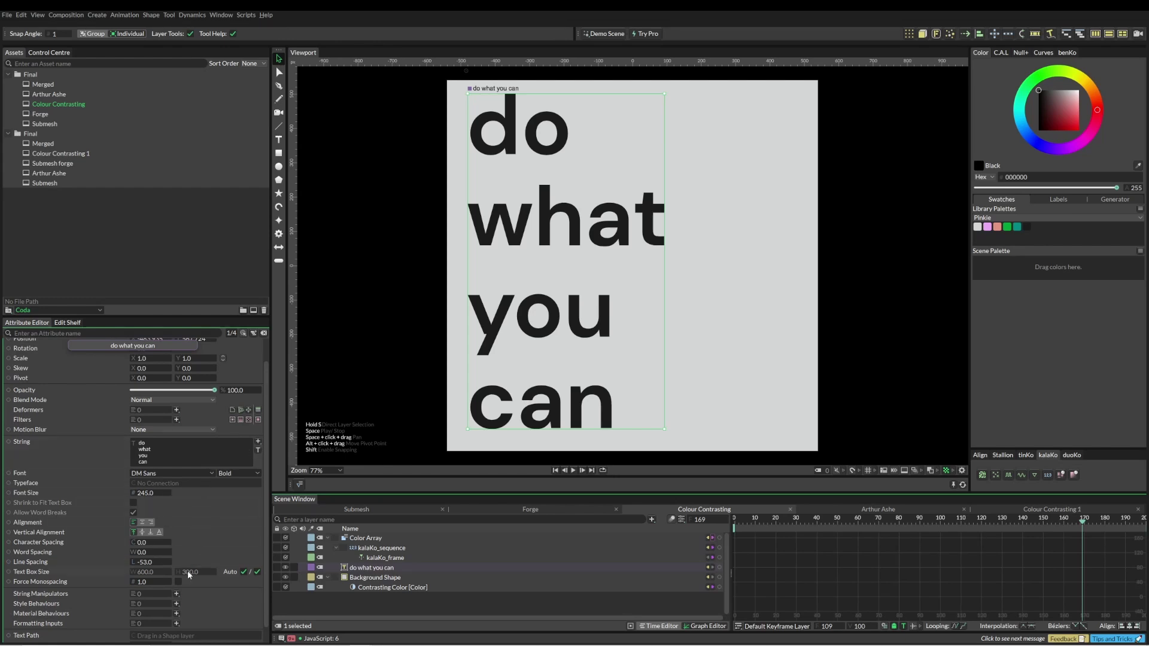
{"action": "left_click", "coordinate": [176, 596]}
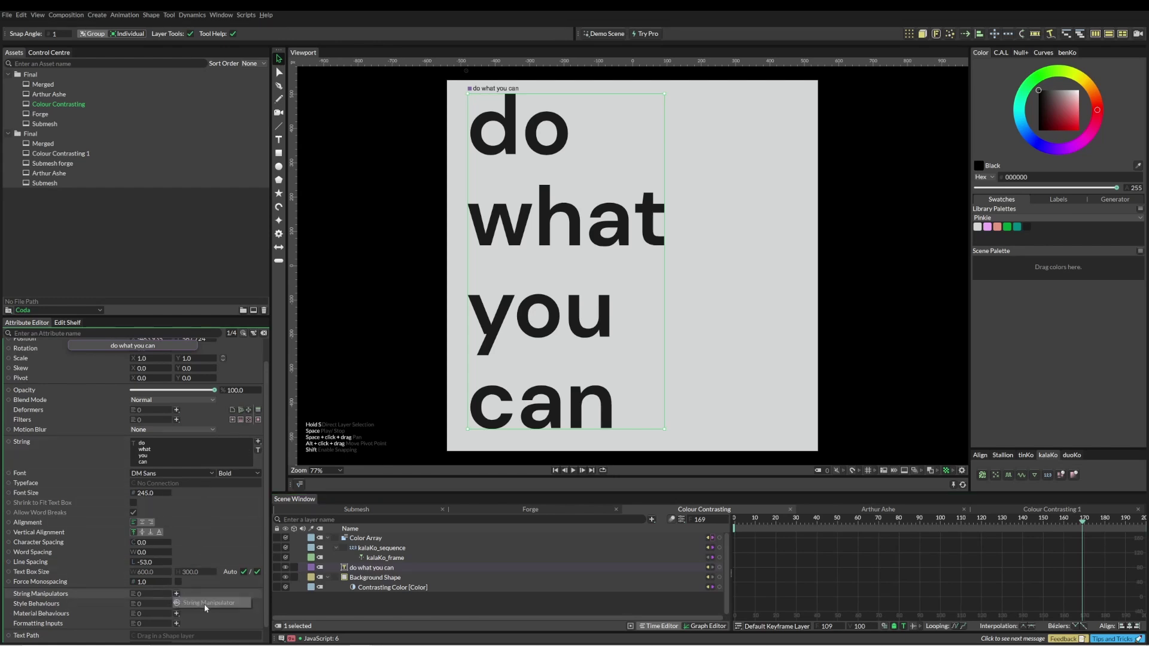
{"action": "left_click", "coordinate": [205, 603]}
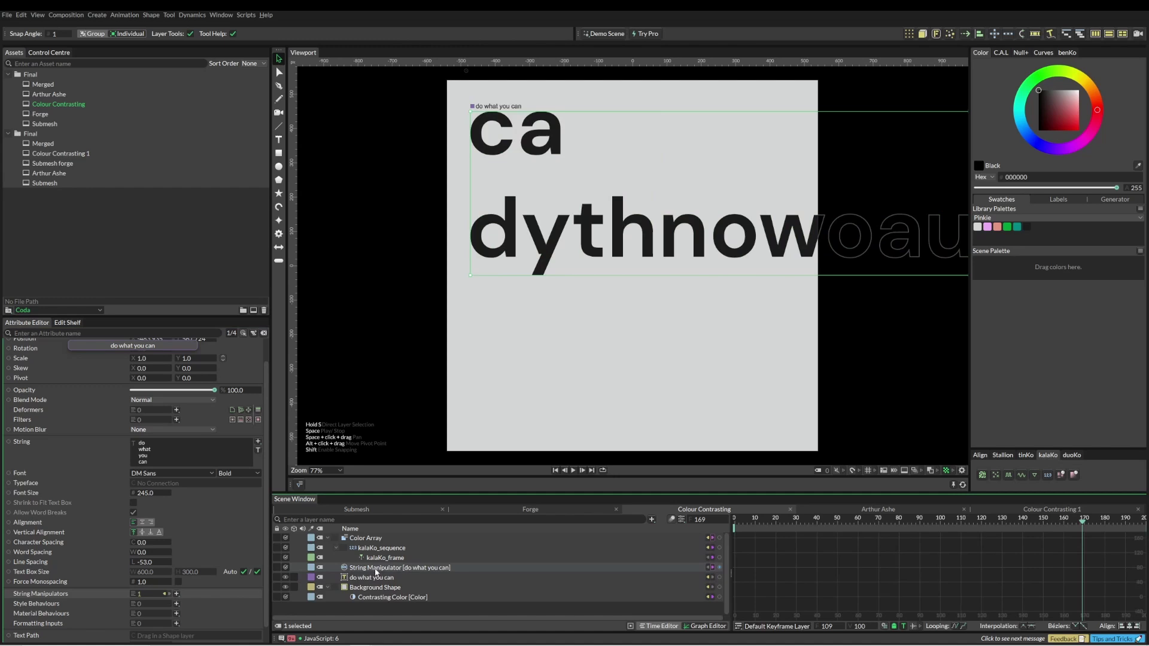
{"action": "left_click_drag", "start_coordinate": [375, 569], "coordinate": [382, 579]}
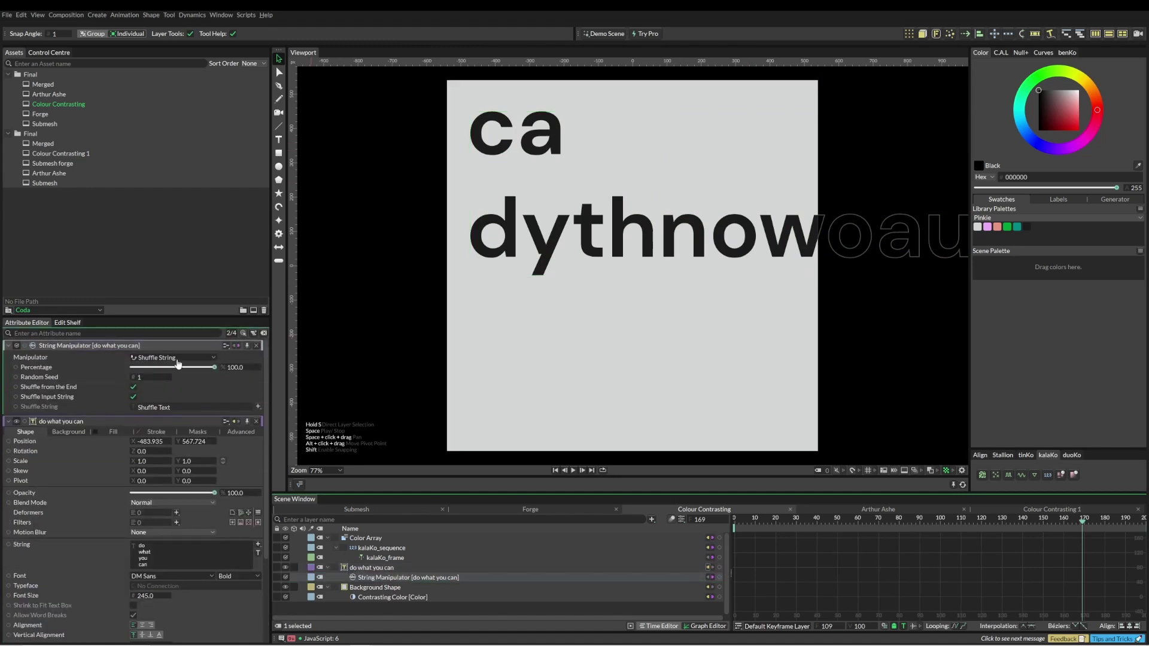
{"action": "mouse_move", "coordinate": [214, 367]}
{"action": "left_mouse_down"}
{"action": "mouse_move", "coordinate": [132, 367]}
{"action": "mouse_move", "coordinate": [217, 369]}
{"action": "left_mouse_up"}
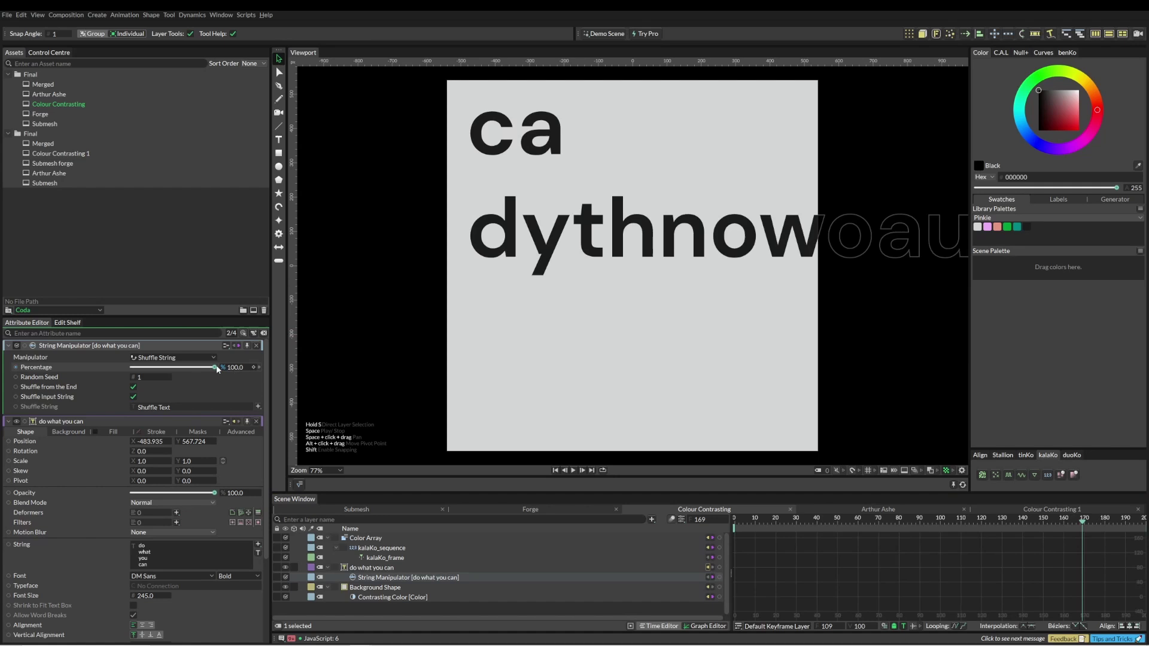
{"action": "left_click", "coordinate": [152, 357]}
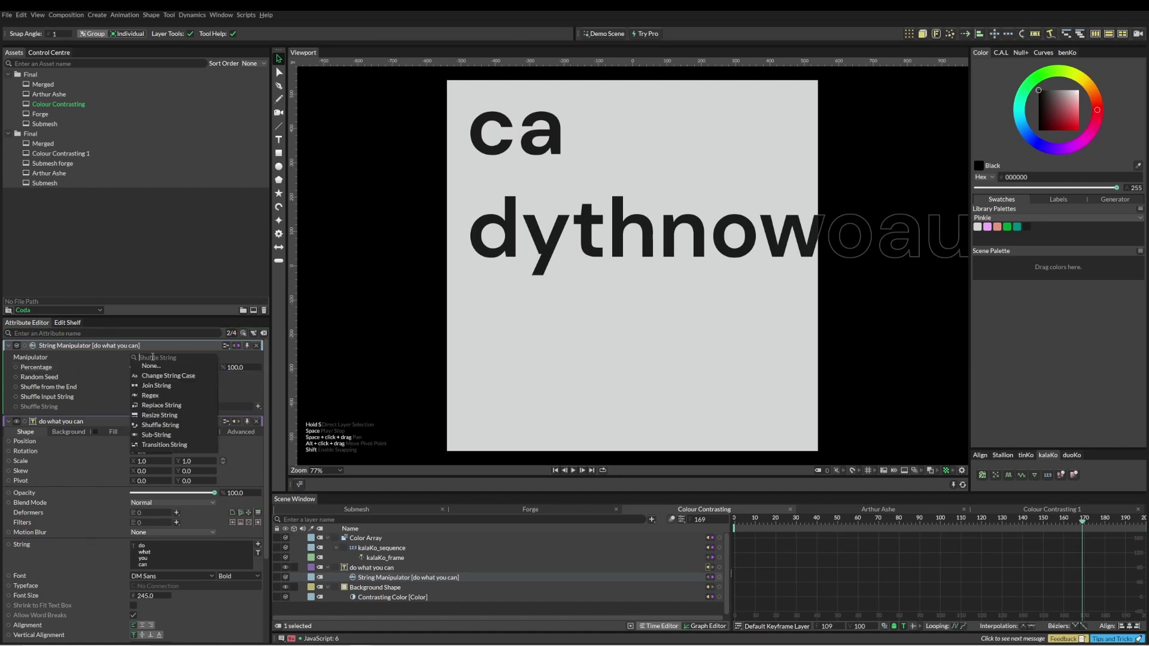
{"action": "key", "text": "Escape"}
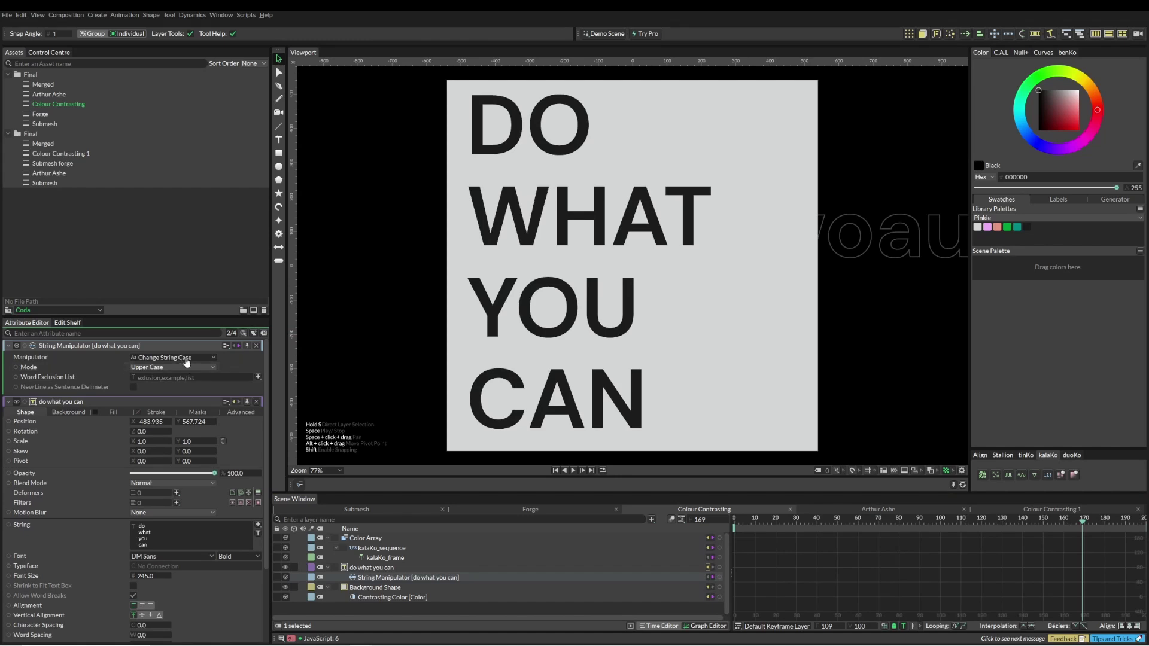
Try the Transition String and Resize String modes, then settle on Replace String.
{"action": "left_click", "coordinate": [186, 358]}
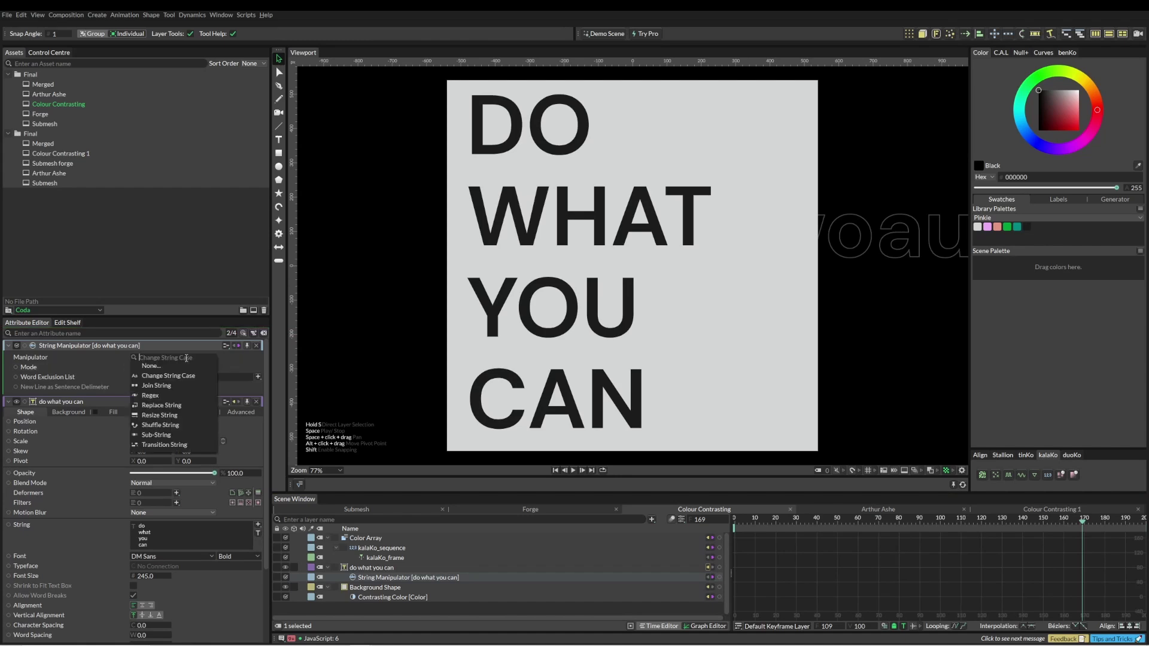
{"action": "left_click", "coordinate": [175, 446]}
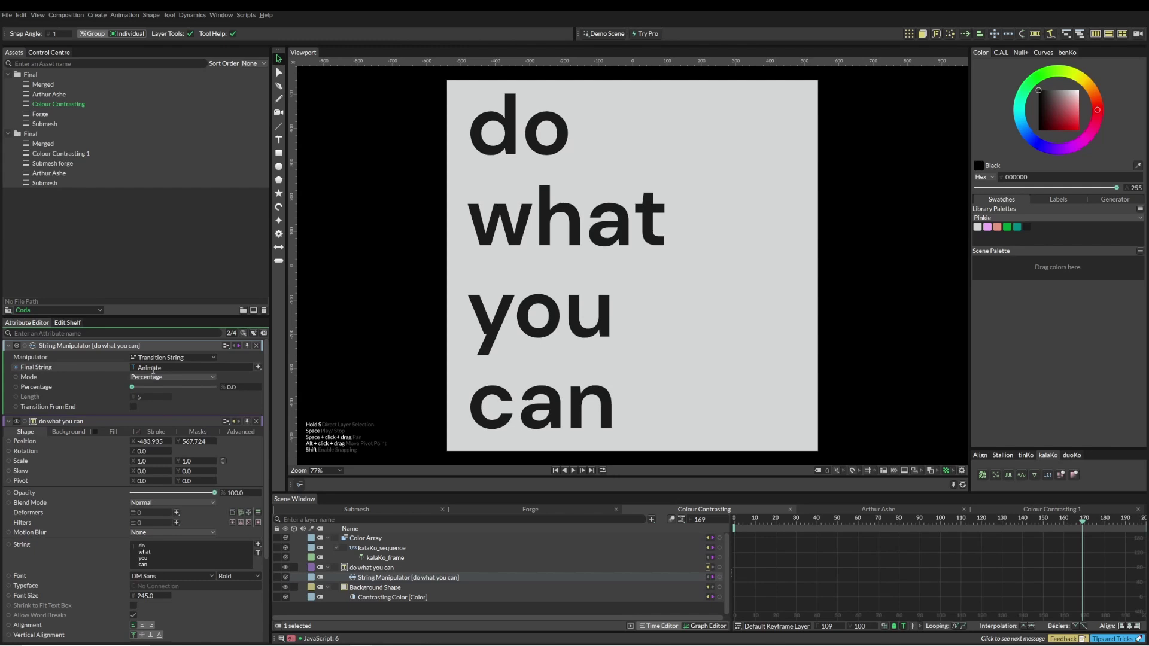
{"action": "mouse_move", "coordinate": [131, 387]}
{"action": "left_mouse_down"}
{"action": "mouse_move", "coordinate": [221, 389]}
{"action": "mouse_move", "coordinate": [123, 389]}
{"action": "left_mouse_up"}
{"action": "left_click", "coordinate": [184, 359]}
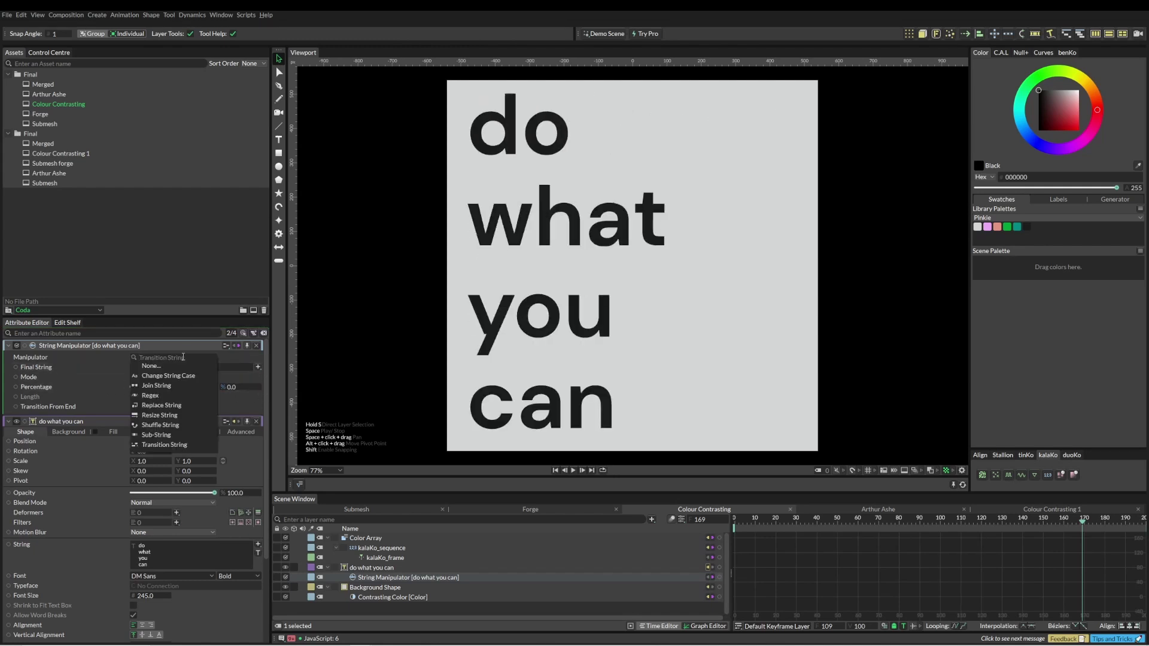
{"action": "left_click", "coordinate": [180, 416]}
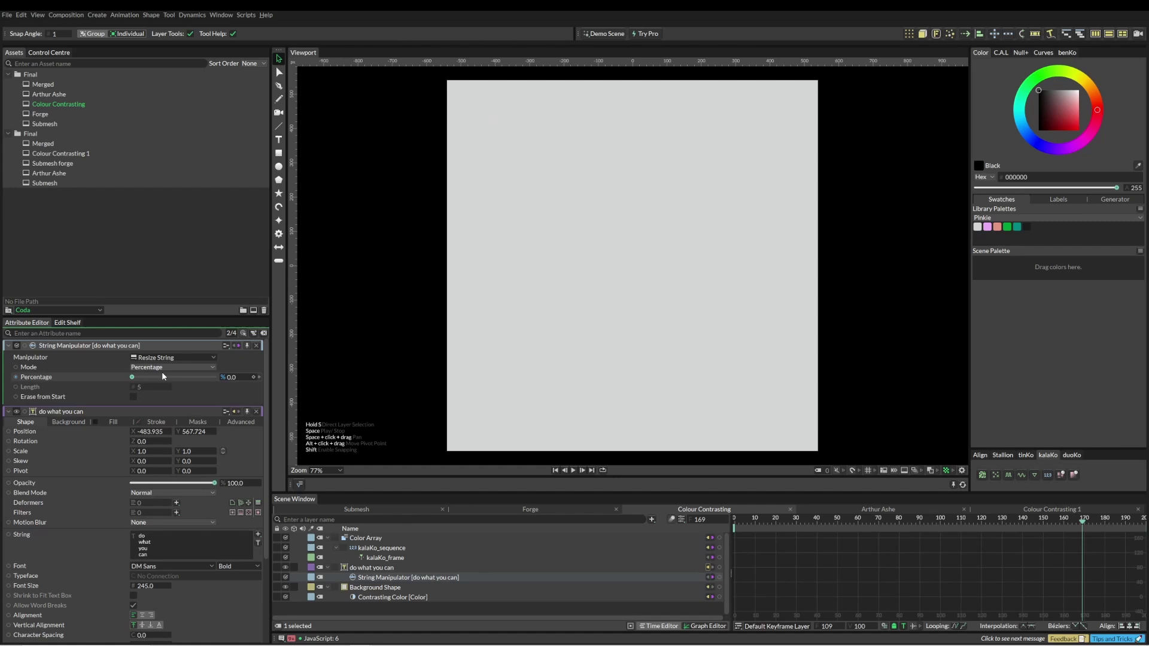
{"action": "left_click_drag", "start_coordinate": [156, 378], "coordinate": [122, 381]}
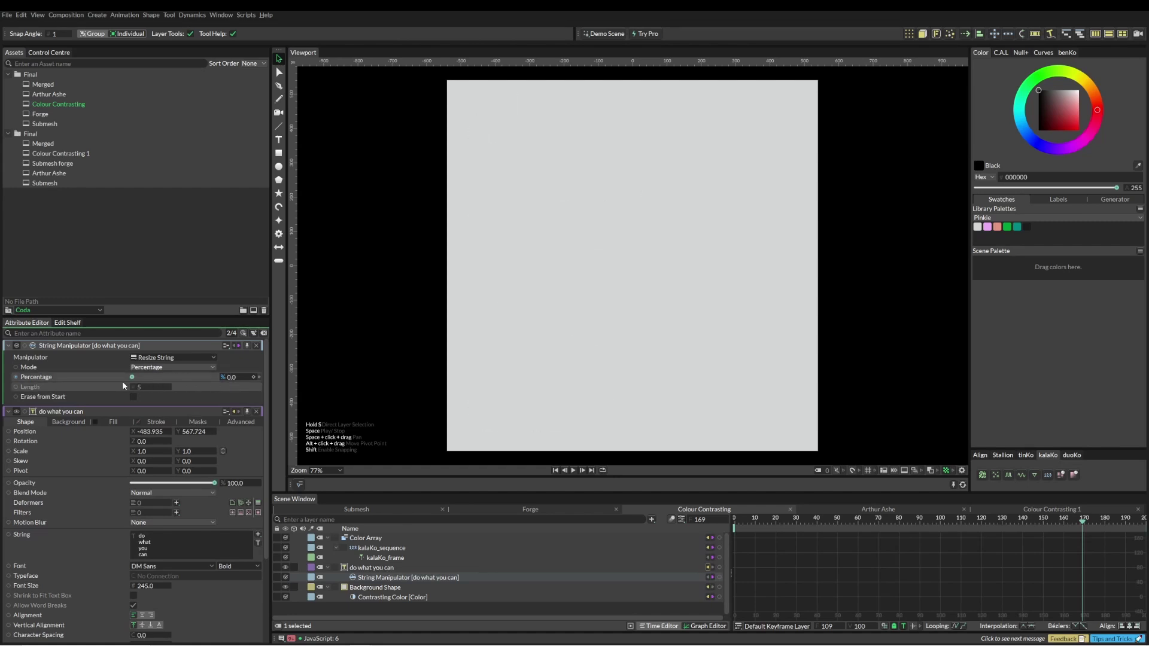
{"action": "left_click", "coordinate": [154, 356]}
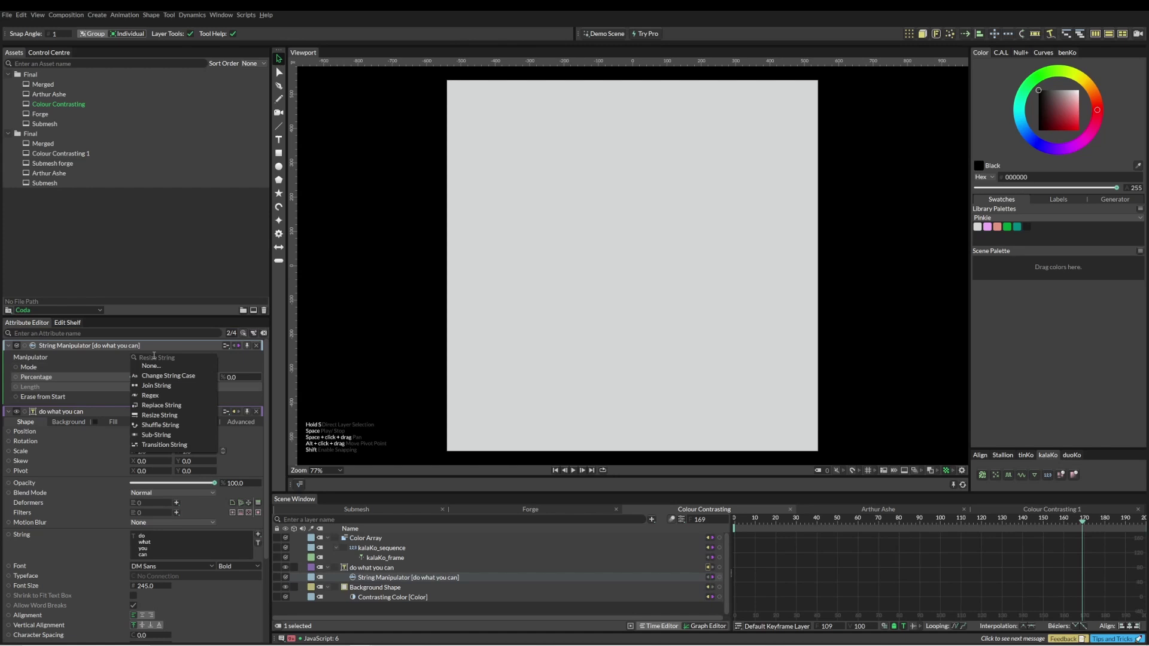
{"action": "left_click", "coordinate": [180, 406]}
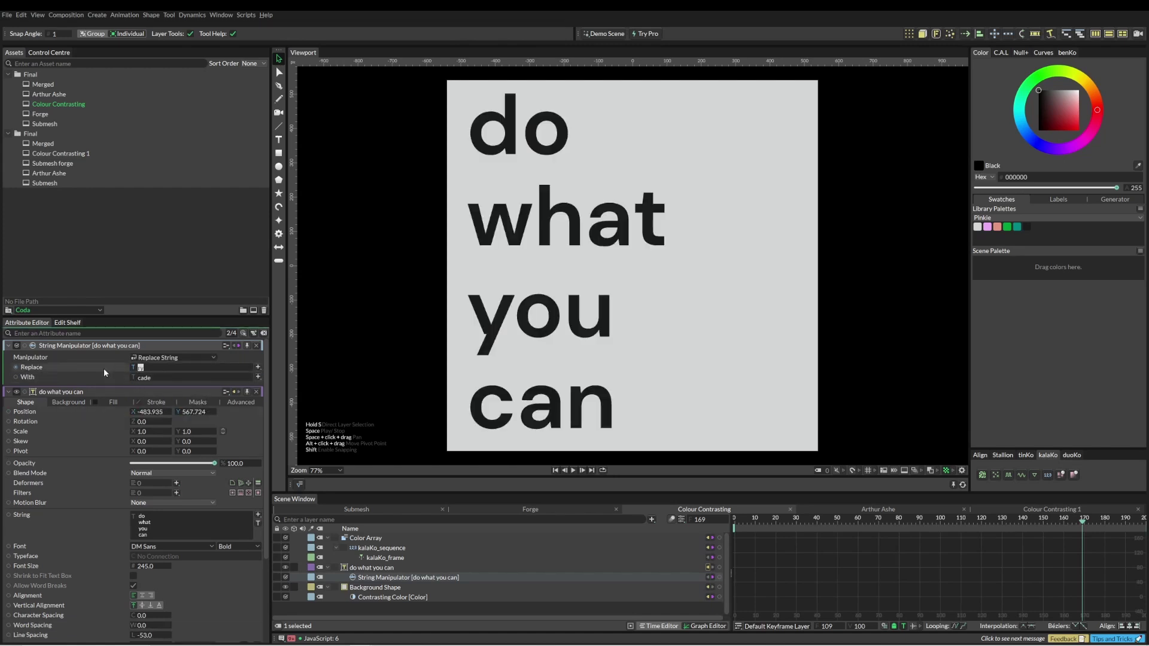
Set Replace to 'can' and feed a String Array into the With field.
{"action": "type", "text": "can"}
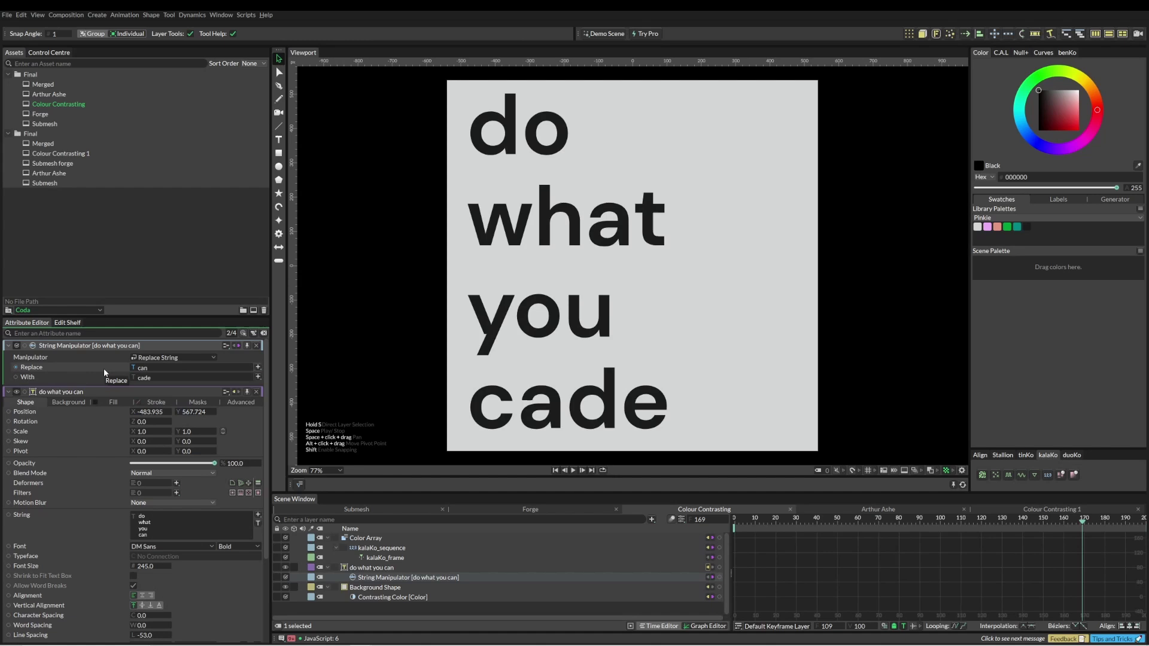
{"action": "left_click", "coordinate": [160, 378]}
{"action": "type", "text": "something"}
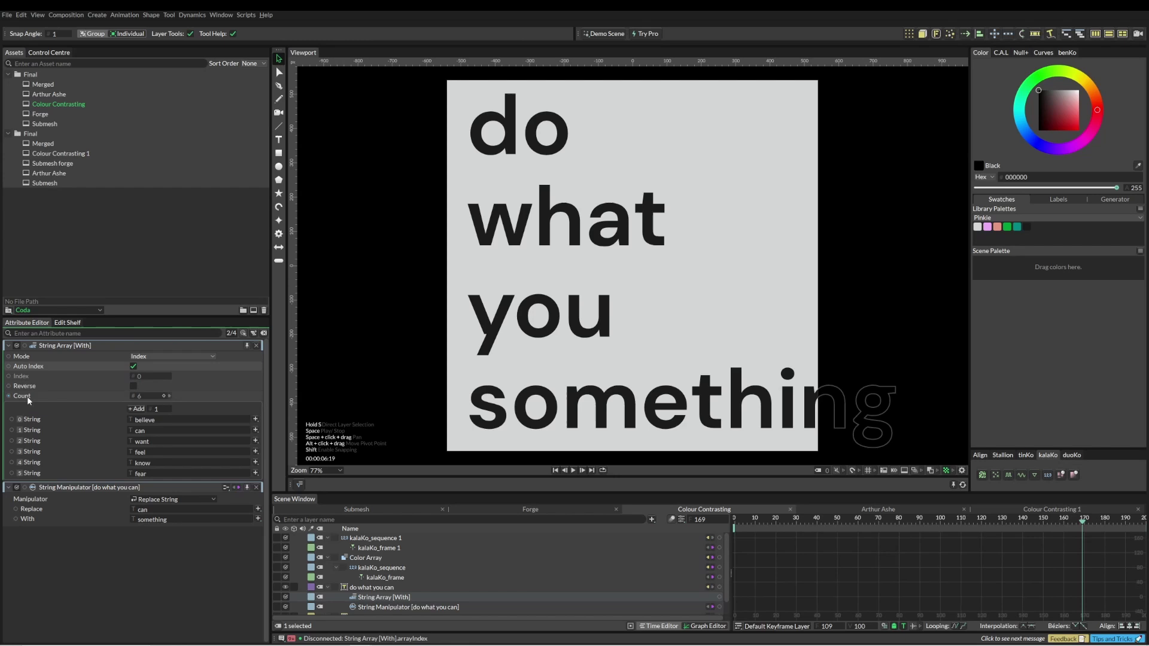
{"action": "left_click_drag", "start_coordinate": [25, 348], "coordinate": [167, 522]}
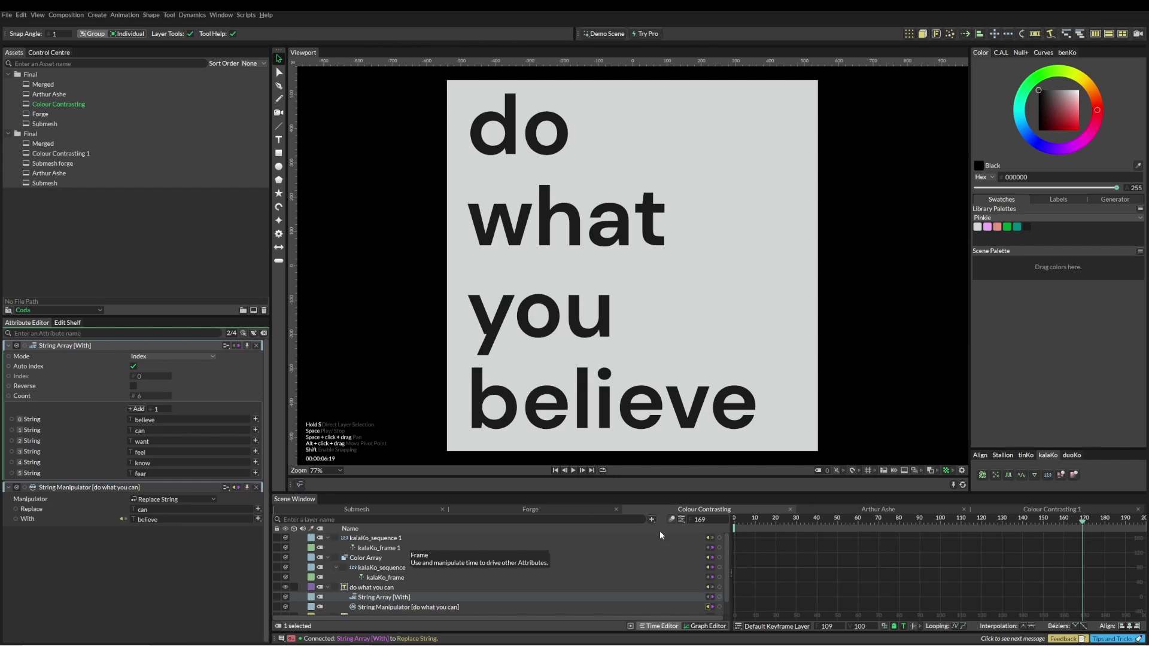
Drive the String Array Index from kalaKo_sequence 1 and play from the start.
{"action": "left_click", "coordinate": [719, 538]}
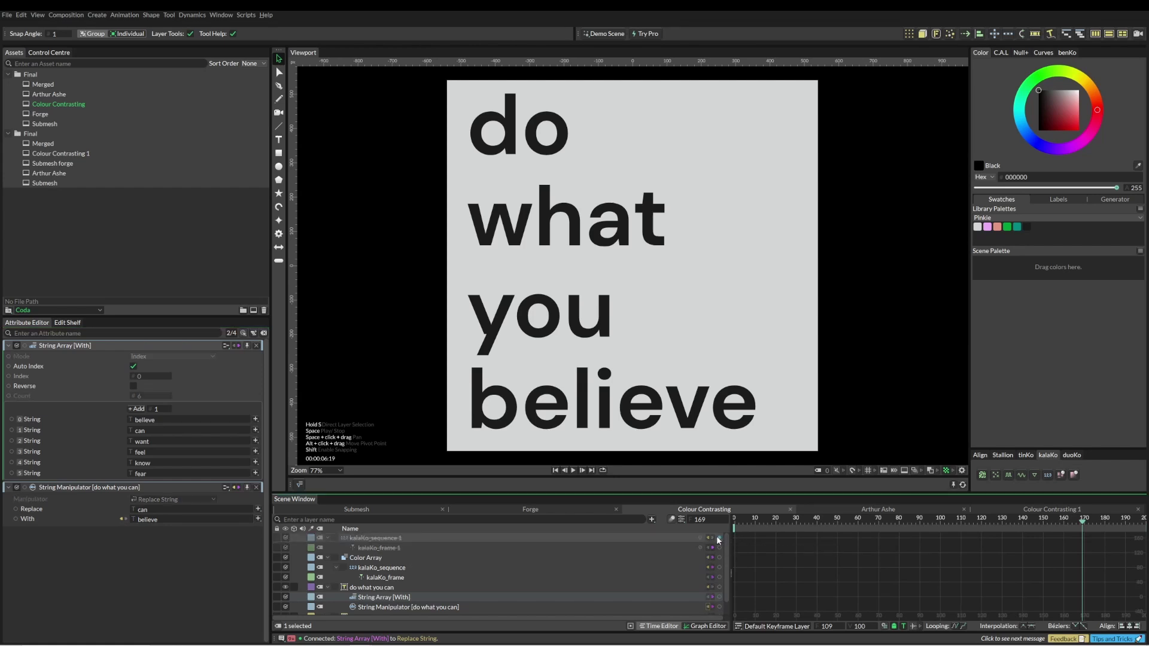
{"action": "left_click", "coordinate": [142, 379]}
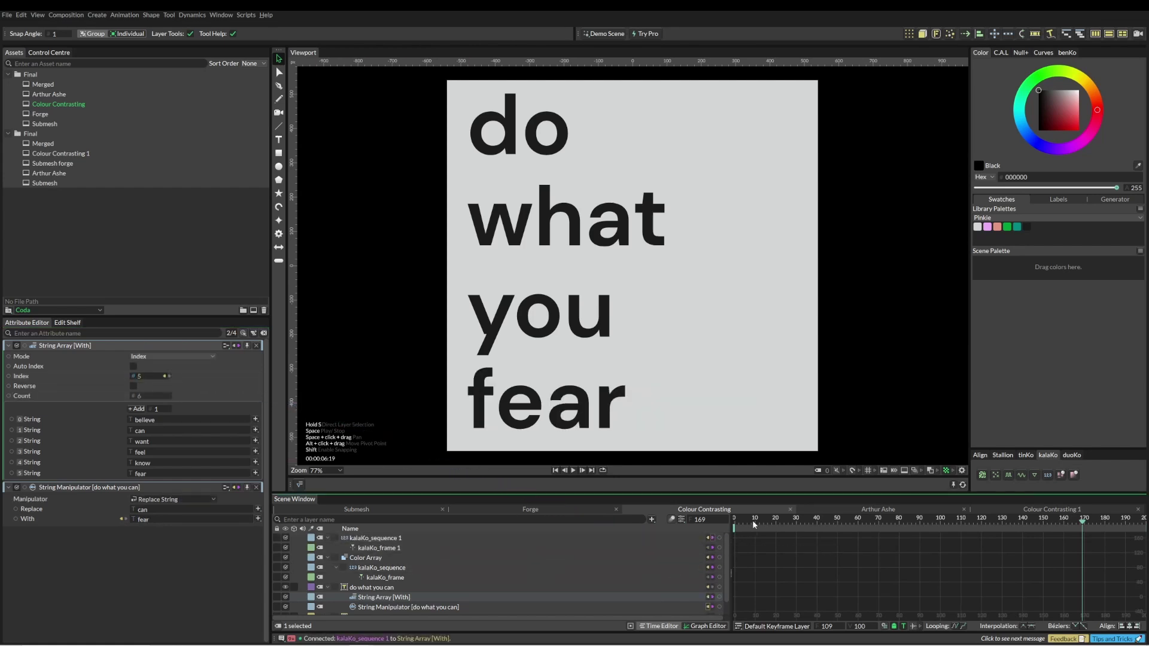
{"action": "key", "text": "Home"}
{"action": "key", "text": "space"}
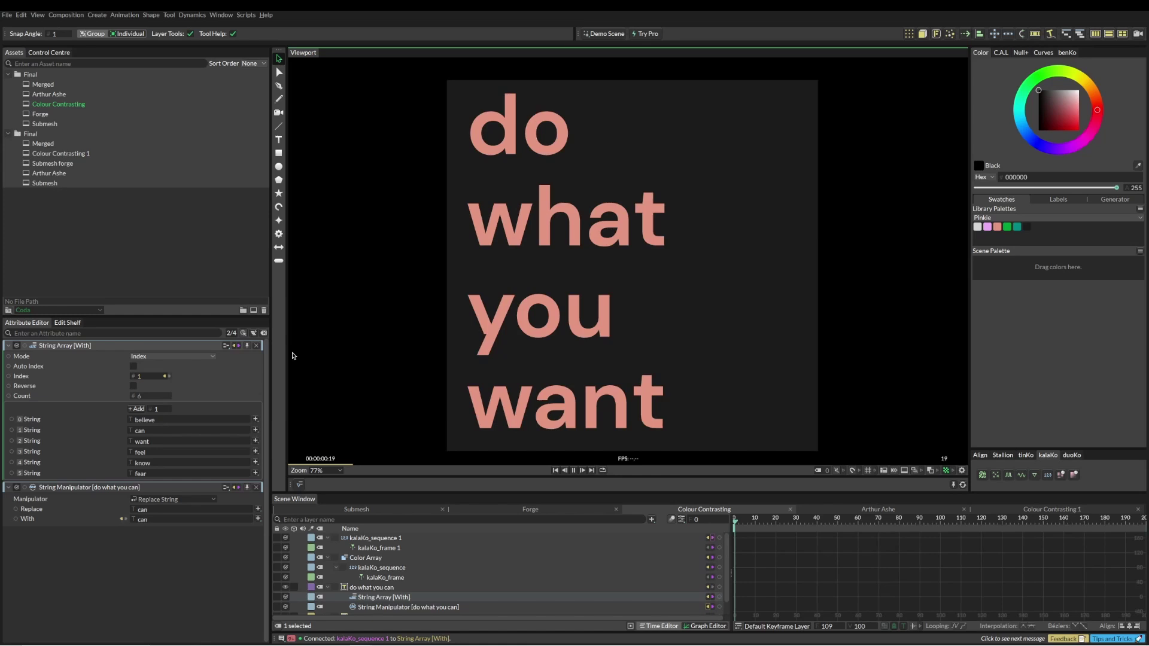